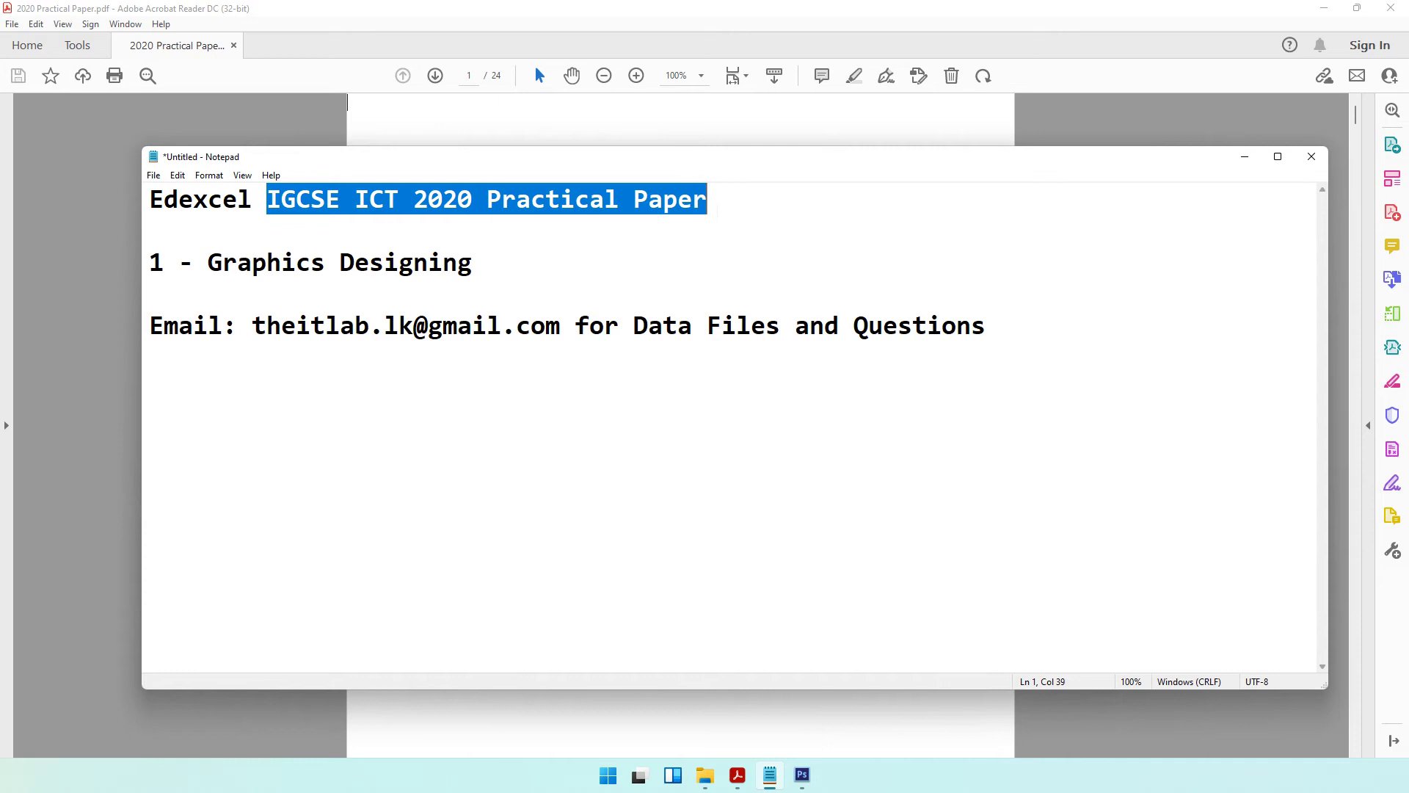
Step: Read the Notepad notes on the paper title, graphics topic and contact e-mail, and put the notes out of view
click(457, 262)
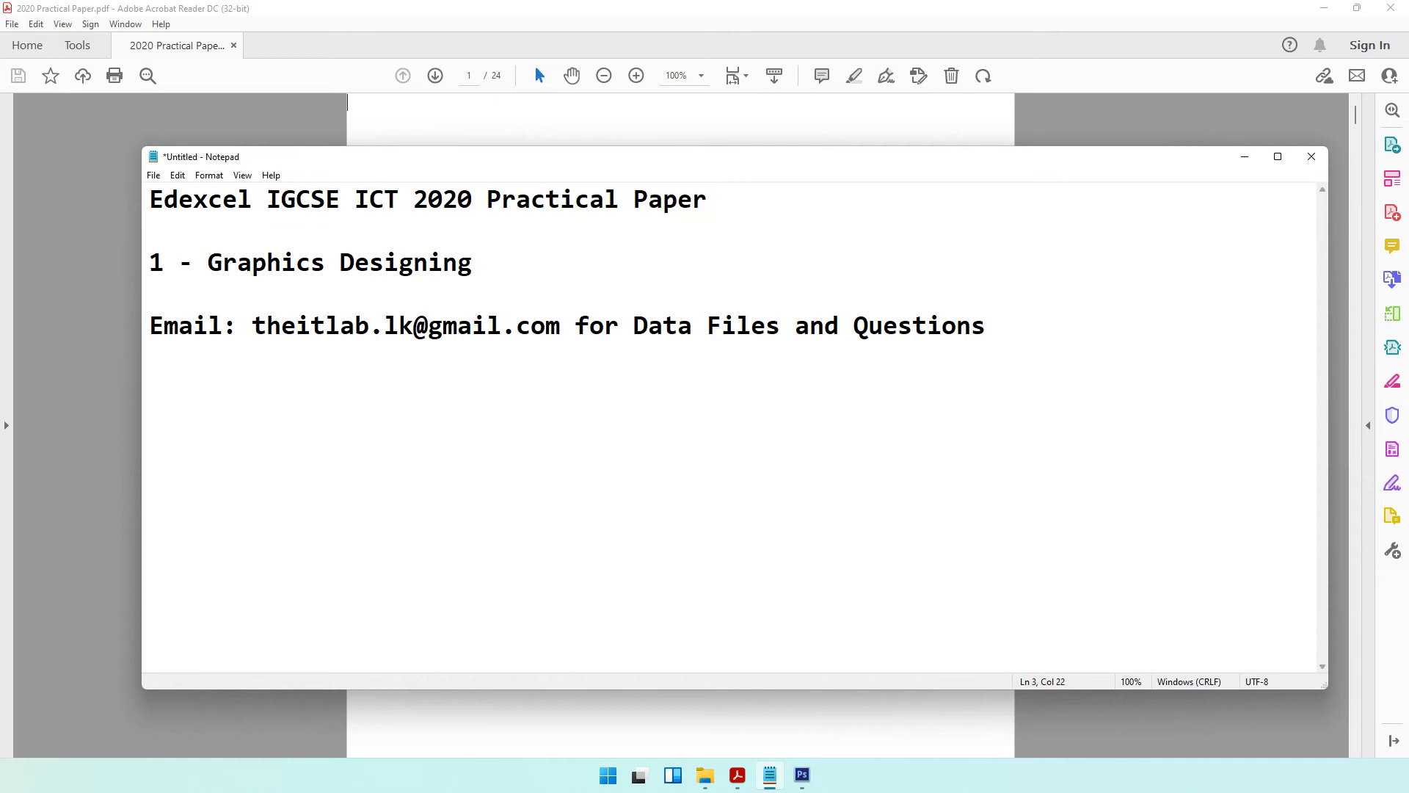
drag(150, 263, 472, 262)
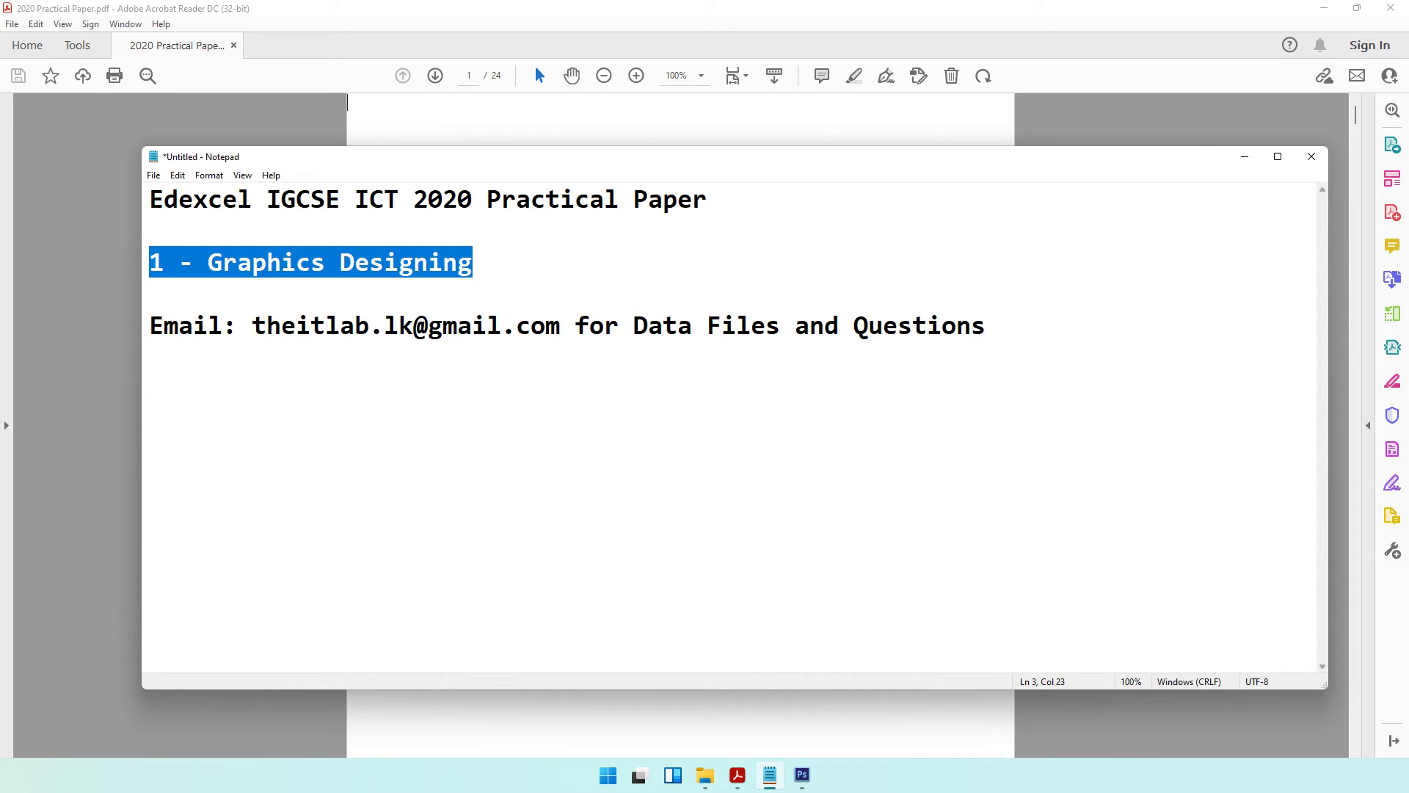
click(677, 325)
key(shift+Right)
key(shift+Right)
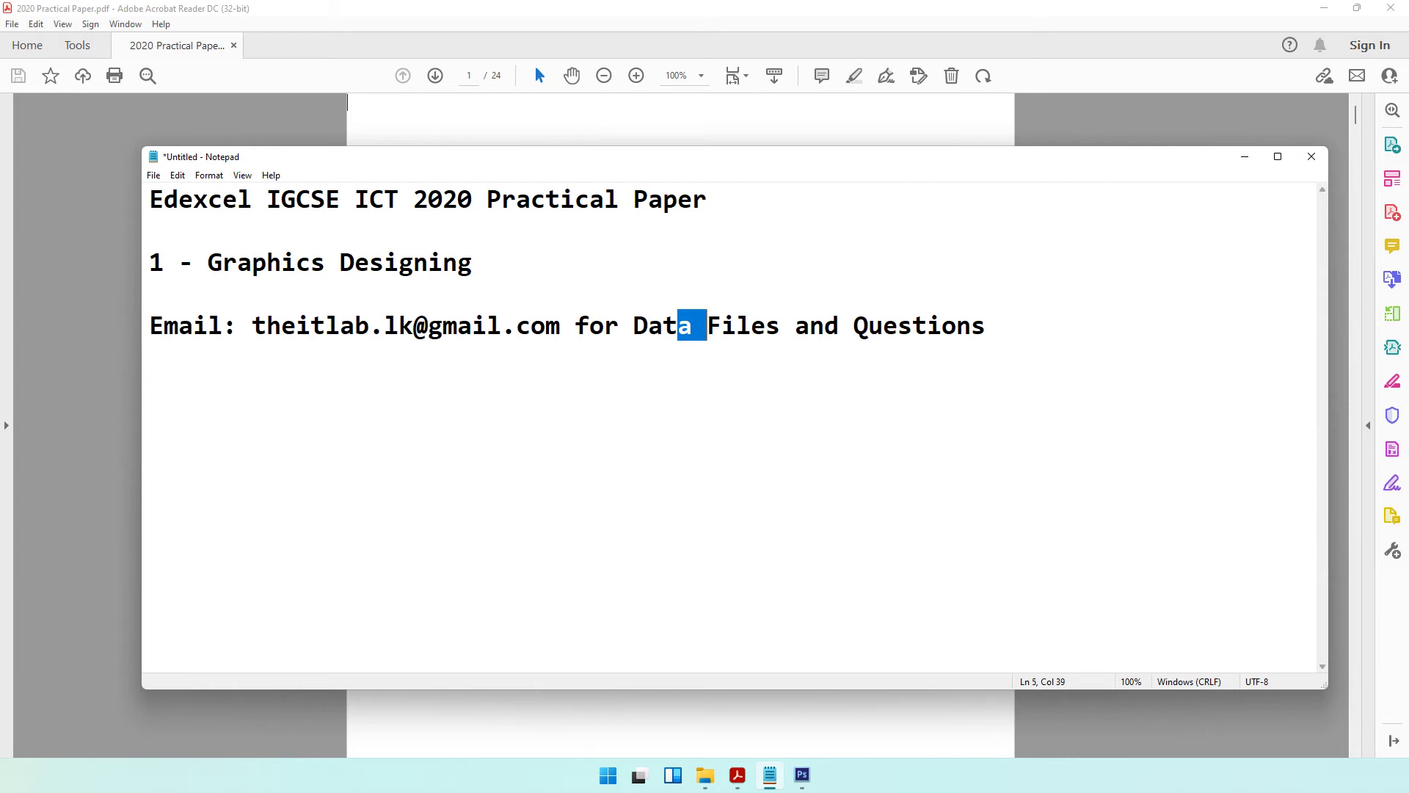
drag(251, 325, 560, 327)
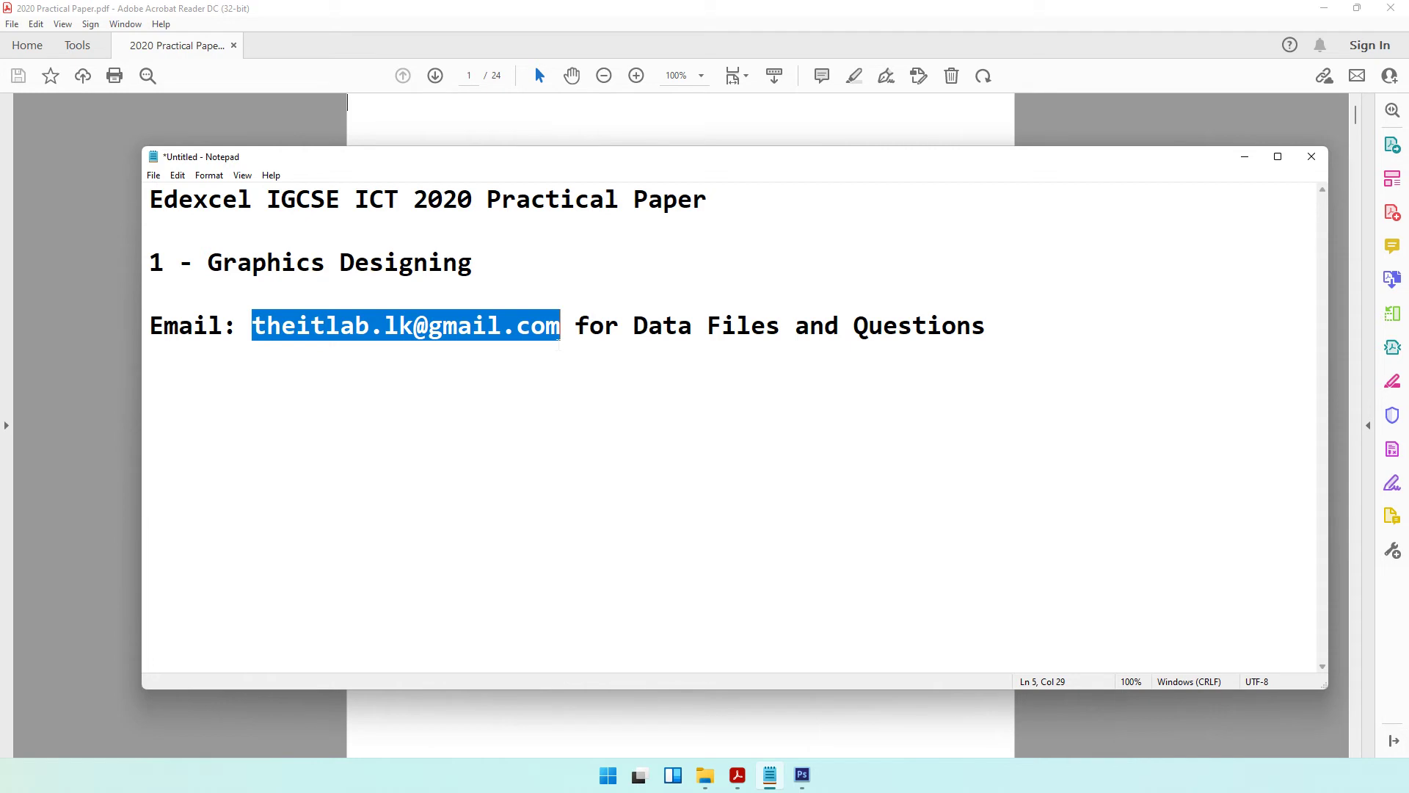
click(1245, 156)
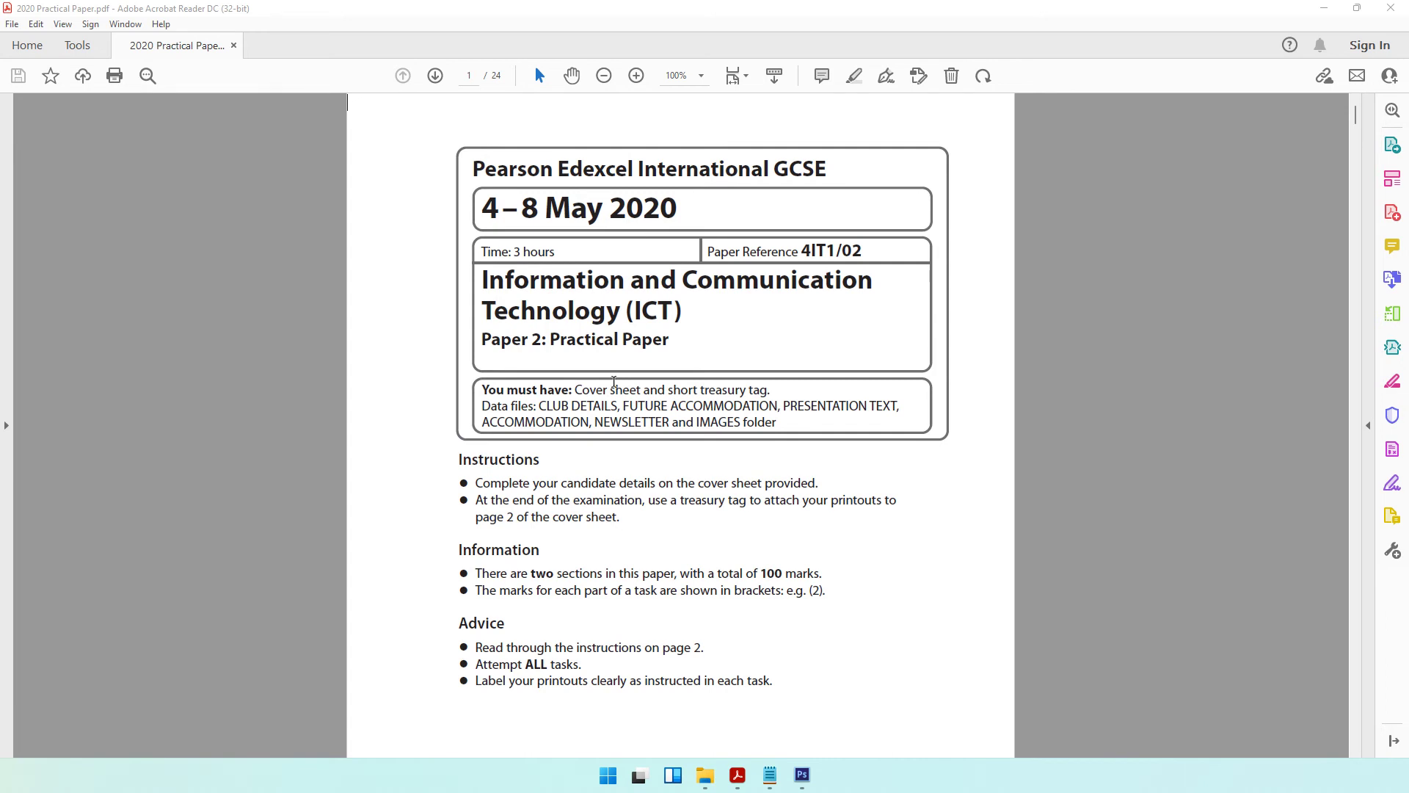
Step: Review the candidate instructions on page 2 of the practical paper, examining the software listed for sections A and B
scroll(592, 453, down, 10)
scroll(591, 455, down, 12)
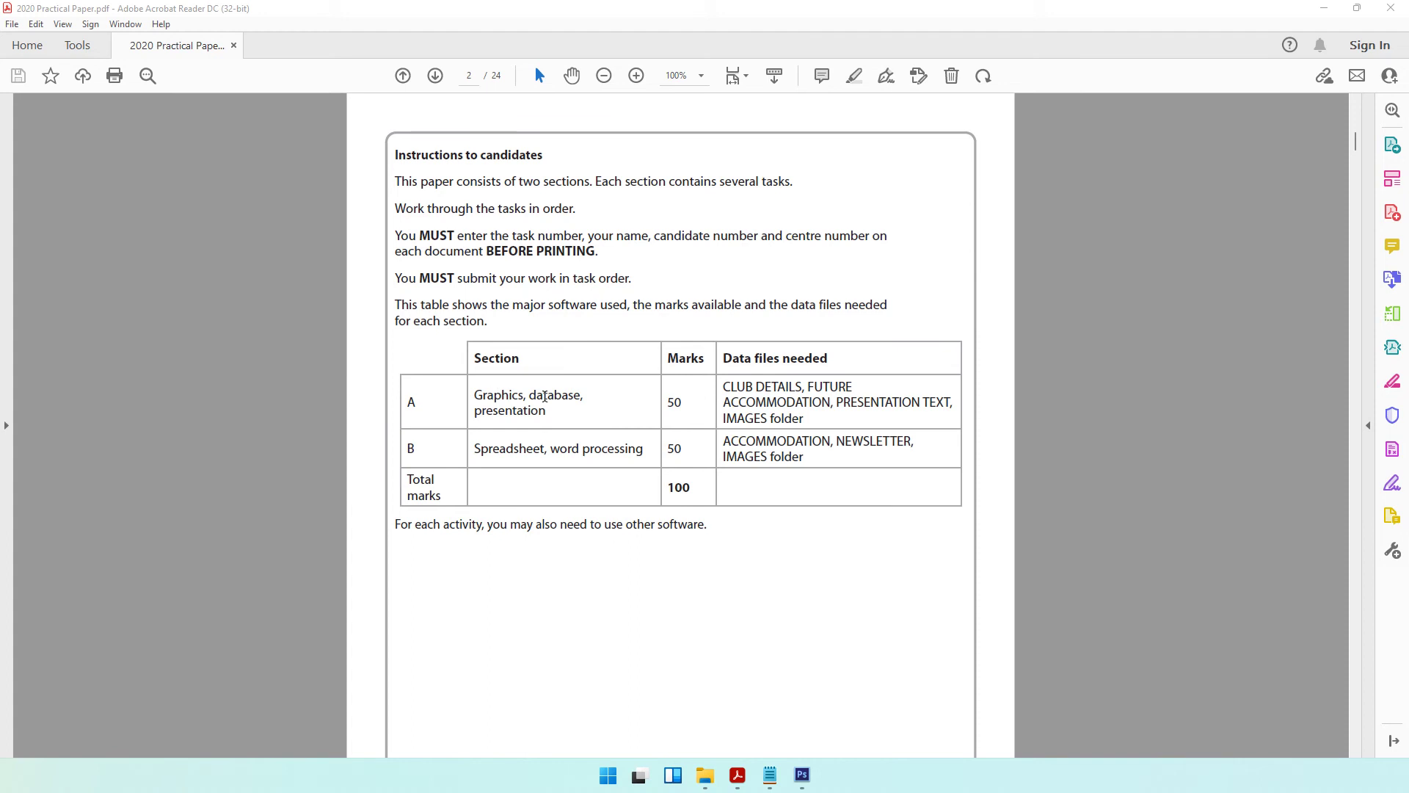
drag(488, 400, 525, 415)
click(514, 448)
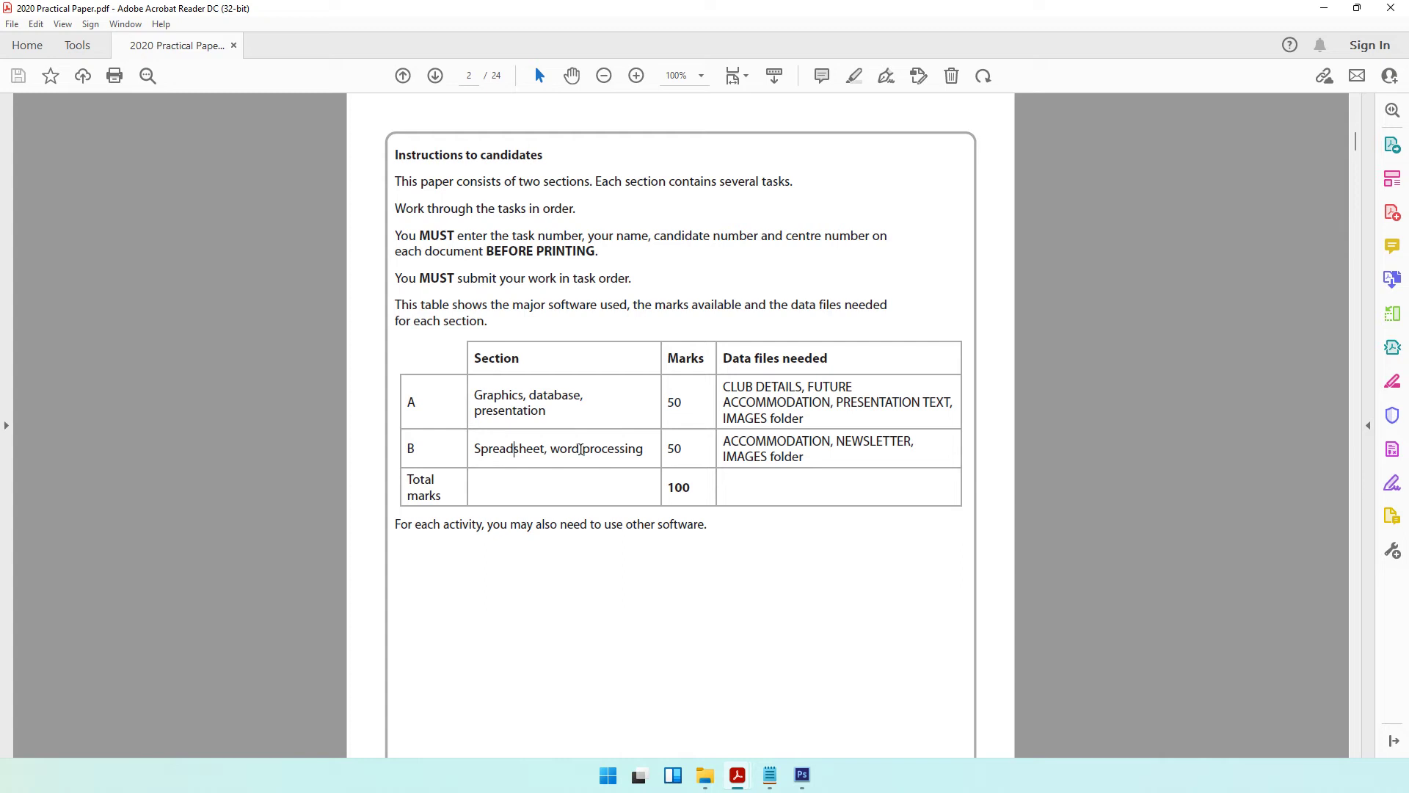
drag(486, 396, 516, 405)
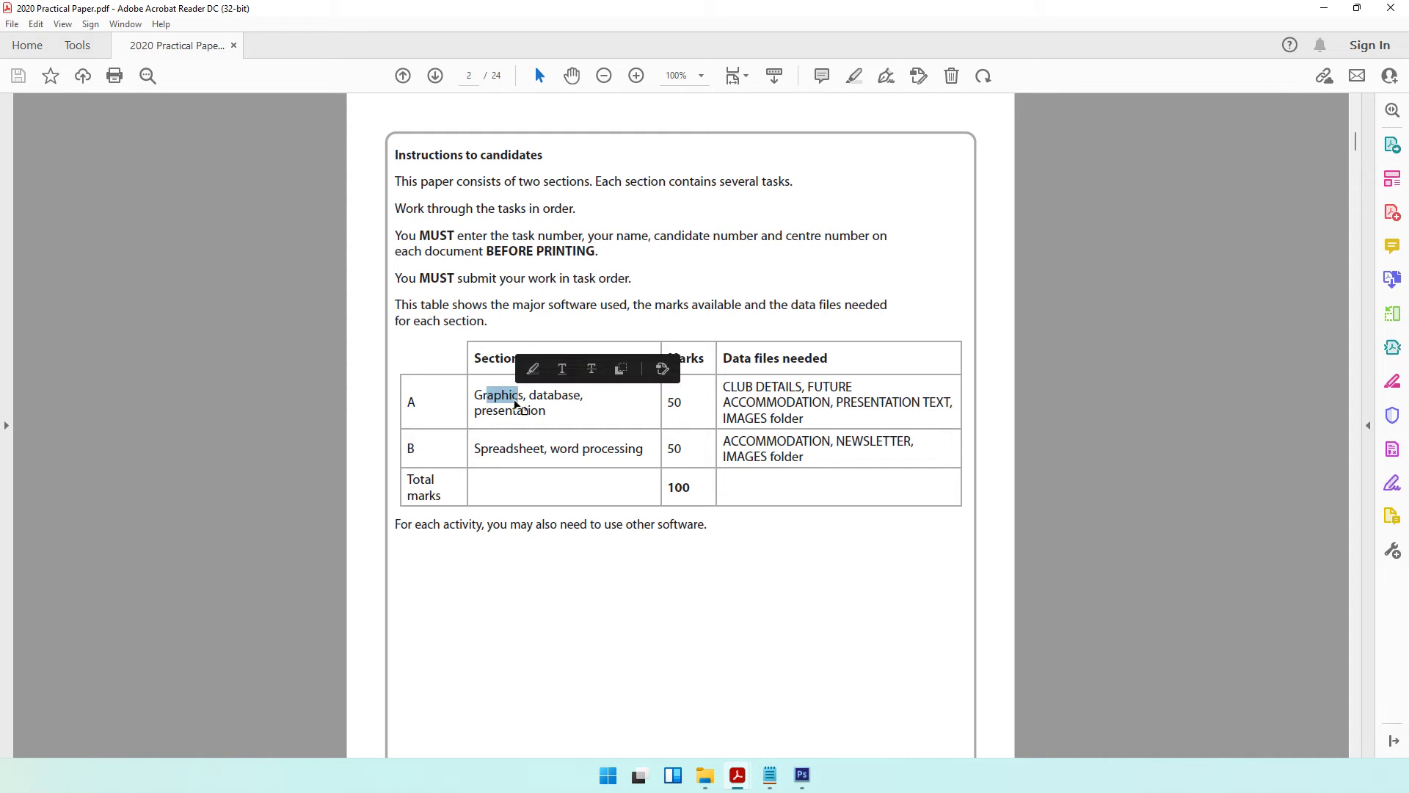
Step: Read the Lang Getaways scenario on page 3, including the company's contact details and house style rules
scroll(522, 544, down, 10)
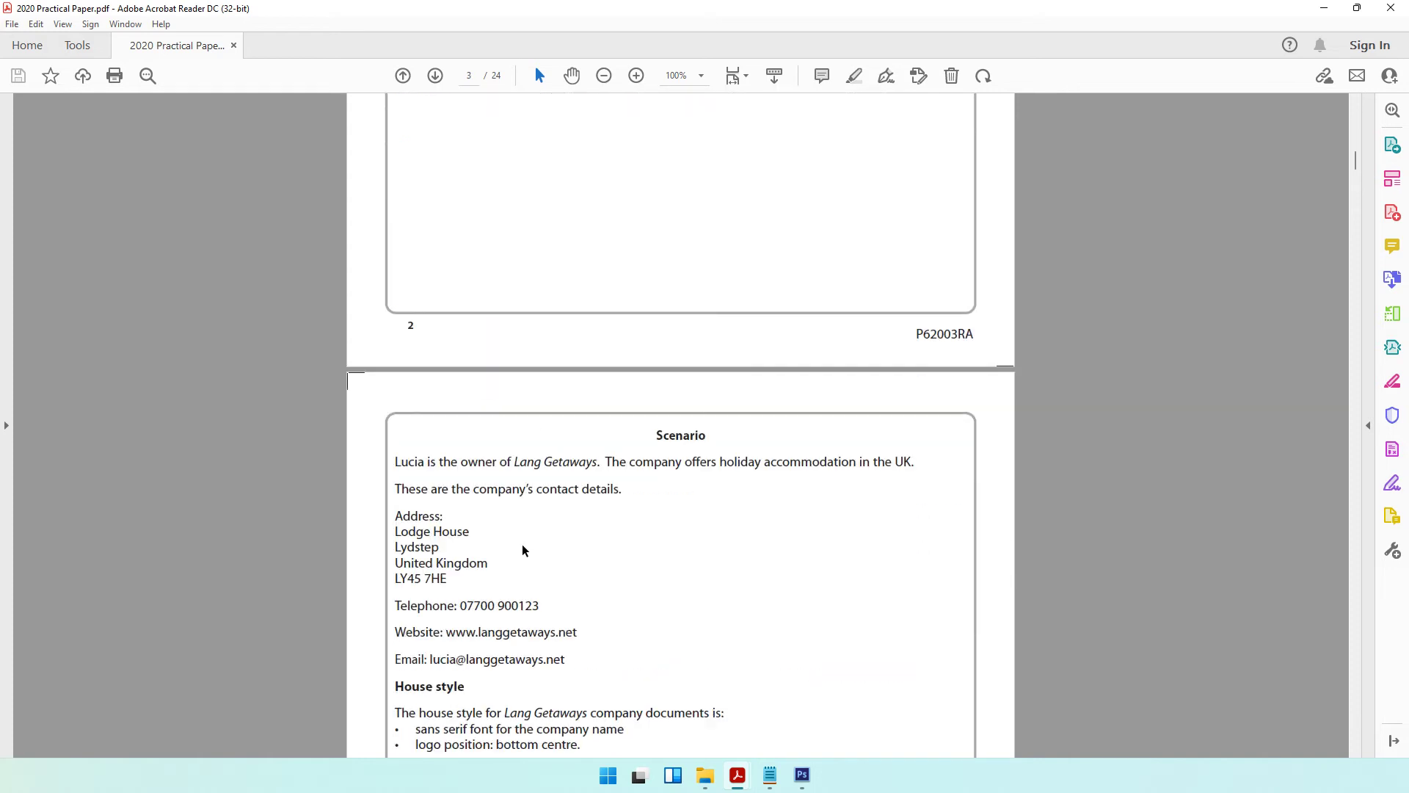
scroll(522, 544, down, 3)
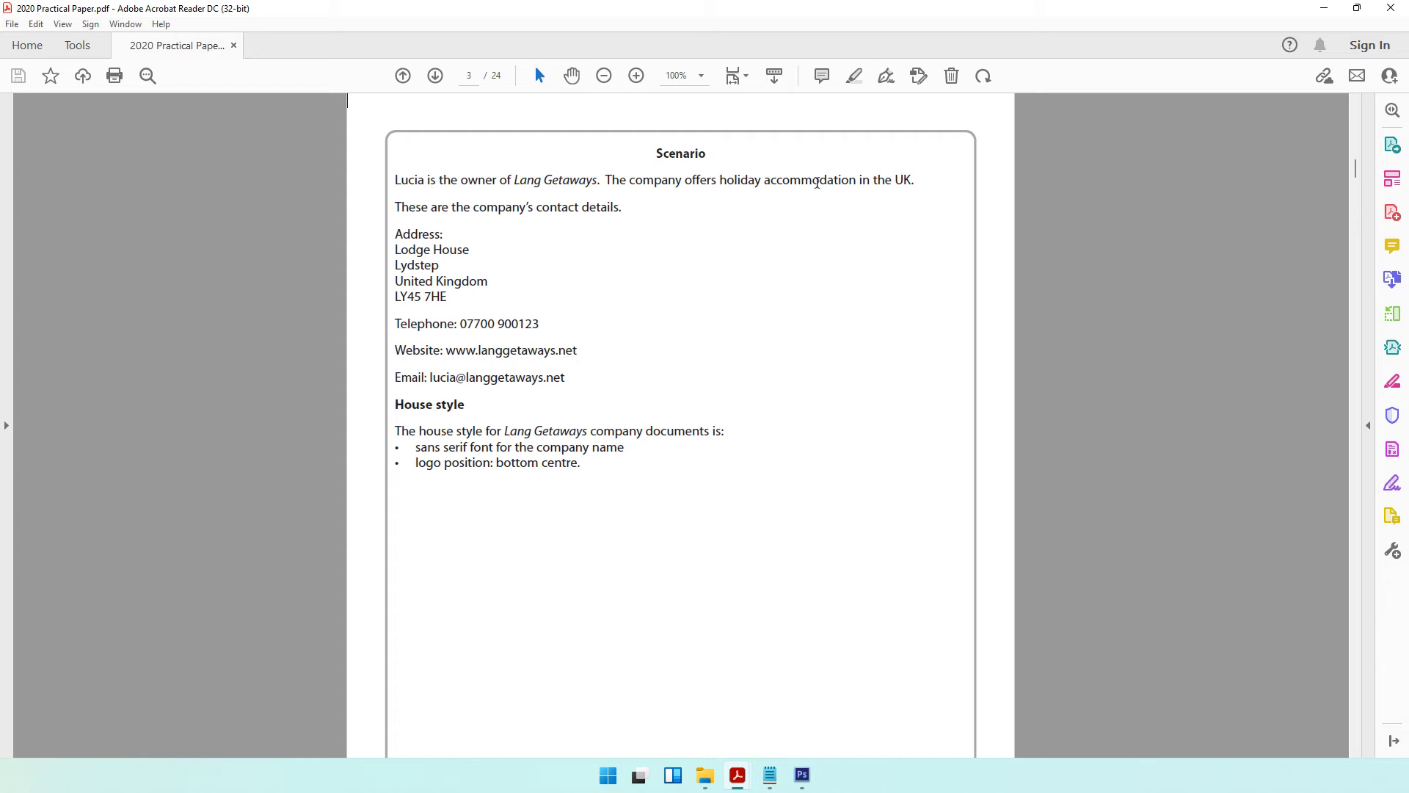
mouse_move(397, 233)
mouse_down()
mouse_move(464, 313)
mouse_move(573, 372)
mouse_up()
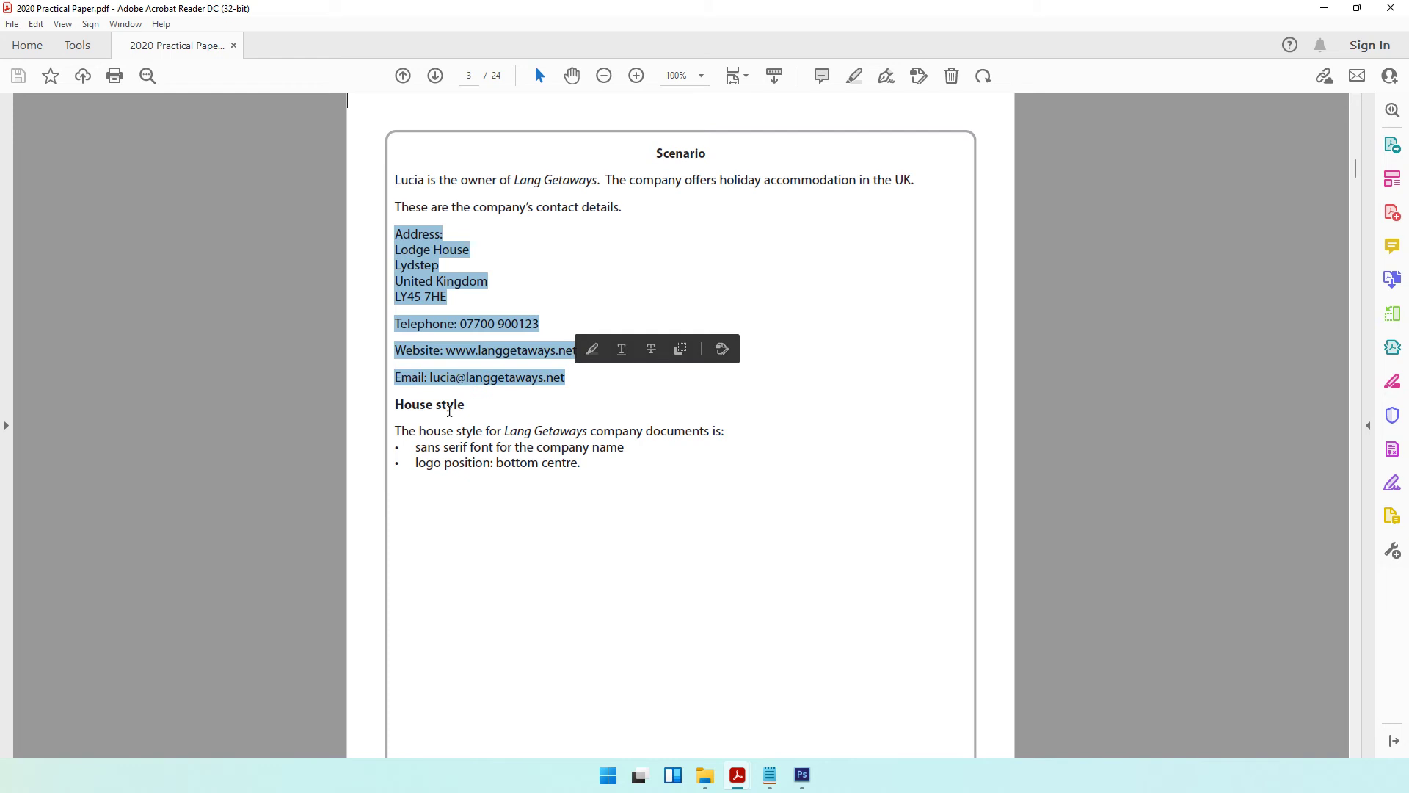
drag(447, 405, 464, 409)
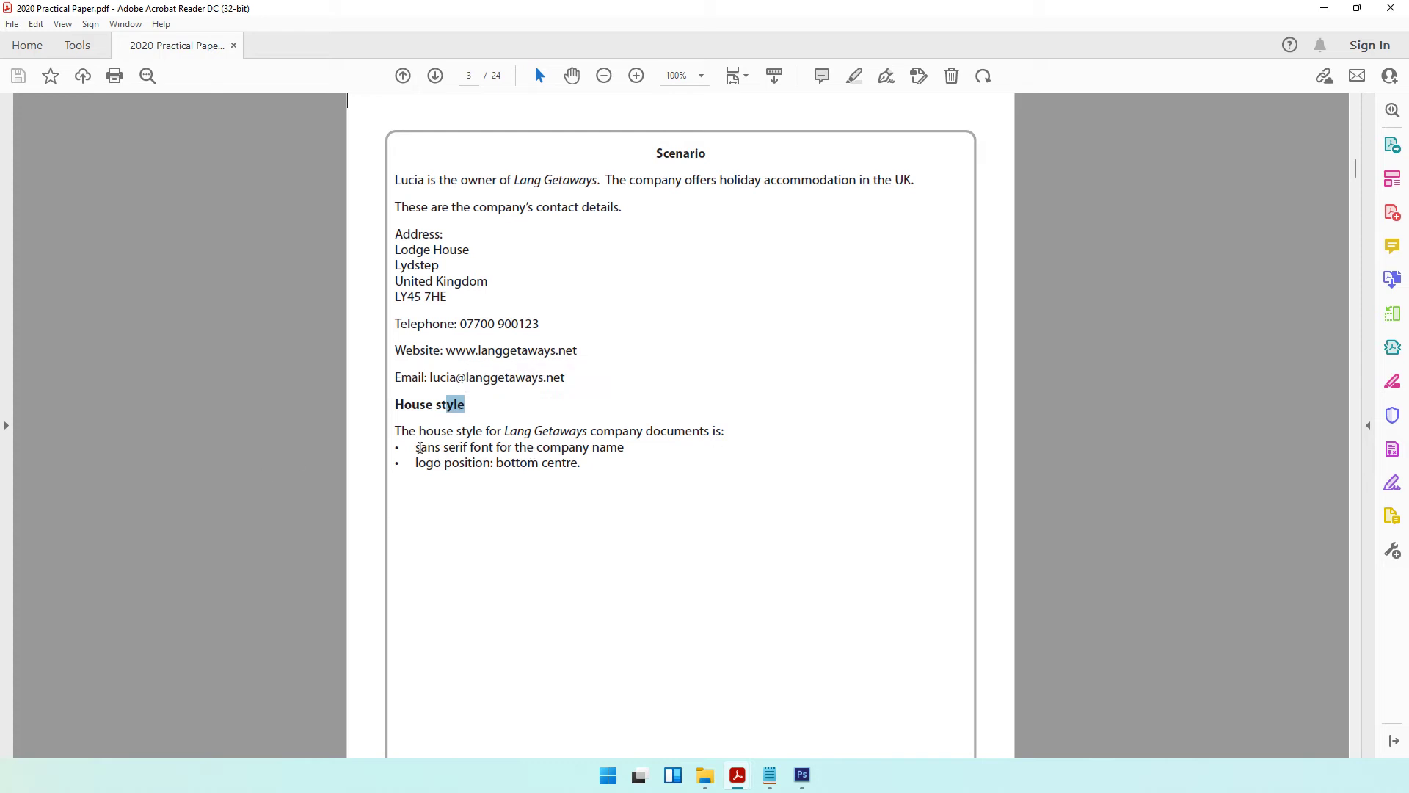
drag(415, 448, 493, 449)
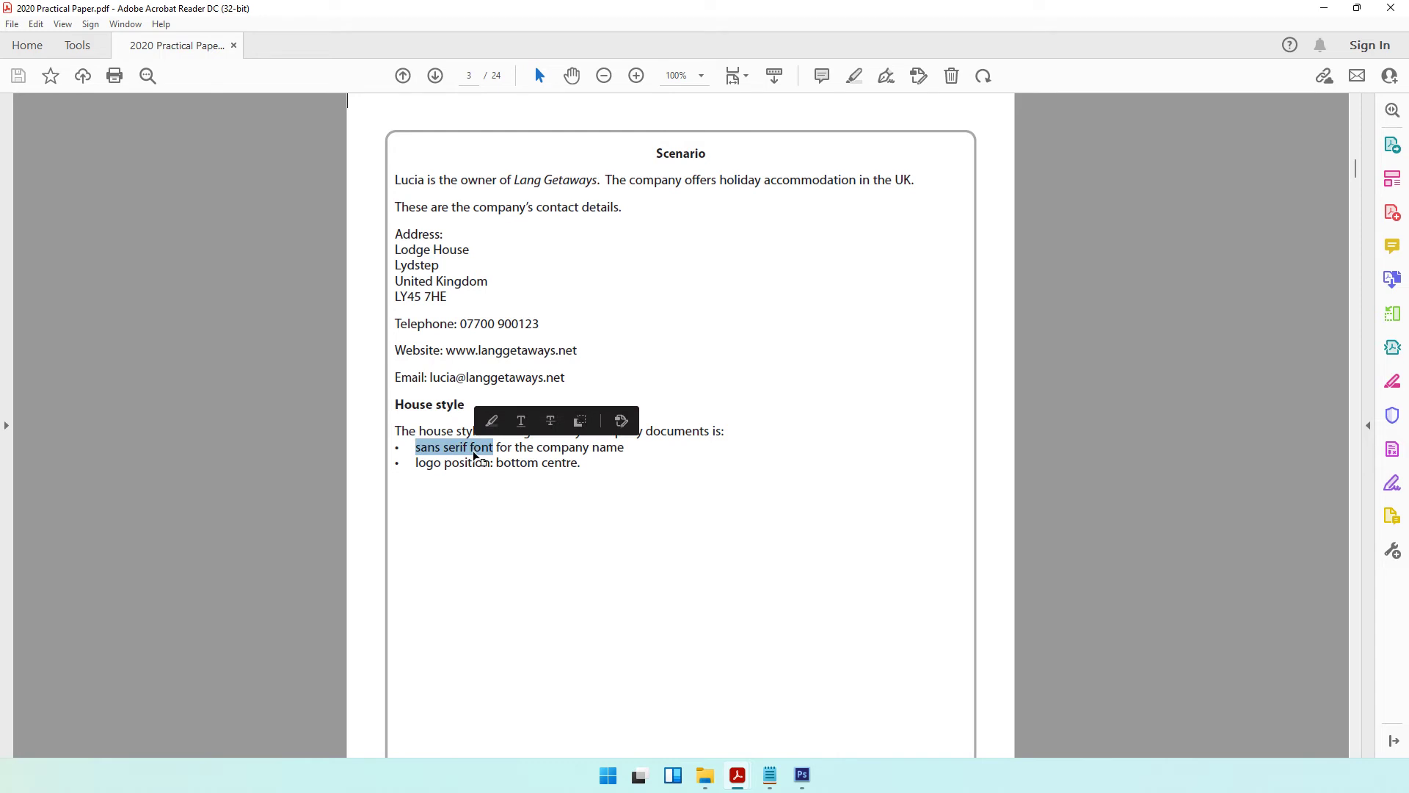
drag(445, 463, 579, 471)
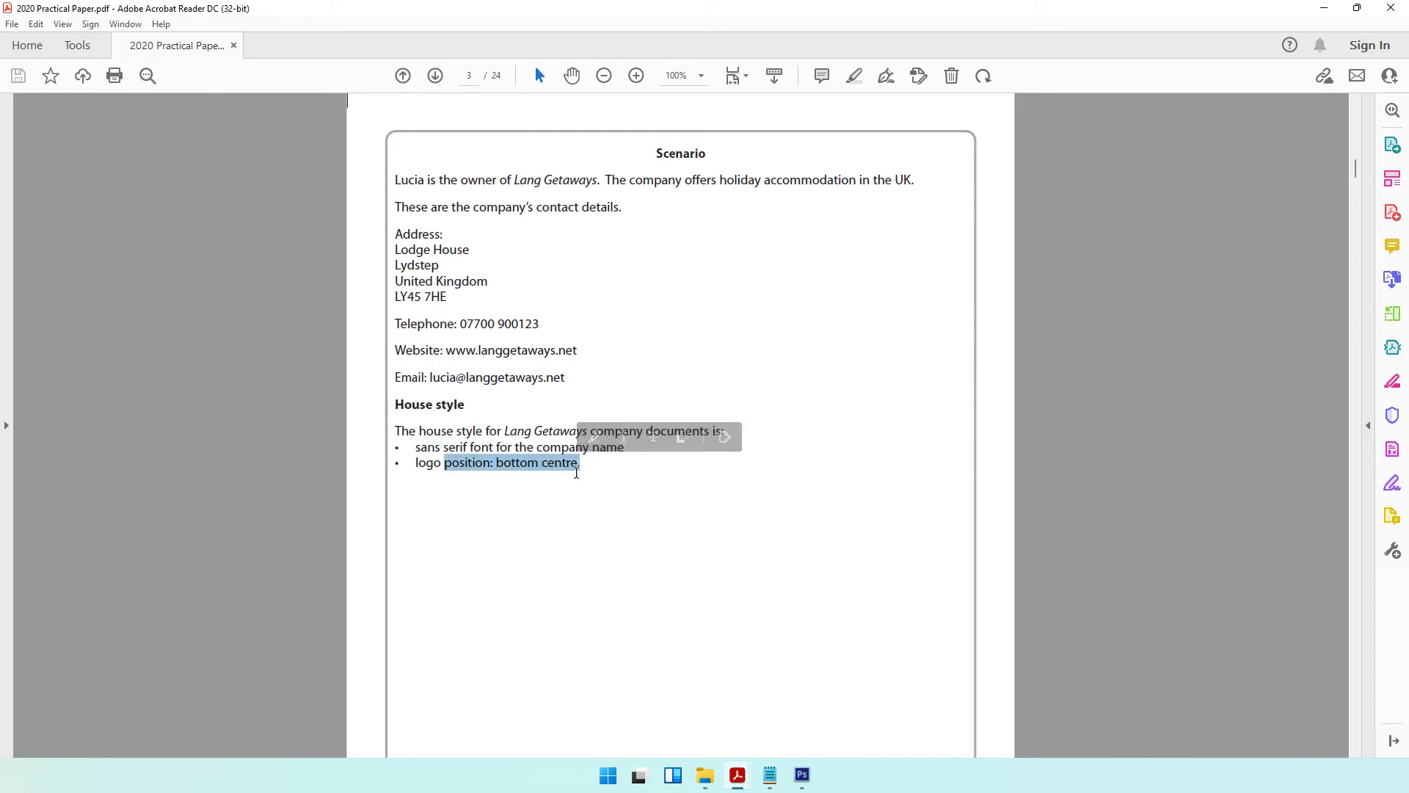
drag(443, 445, 589, 466)
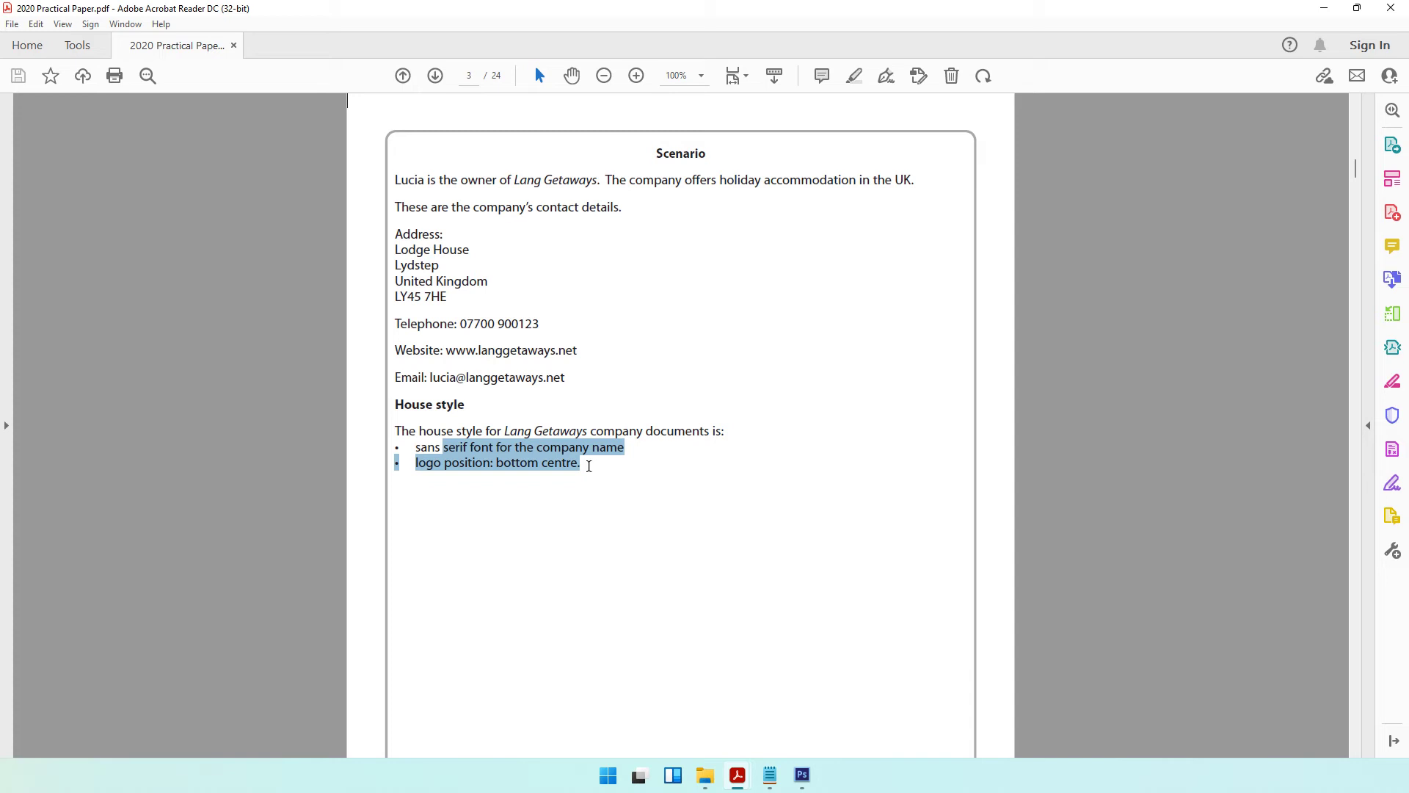
click(589, 466)
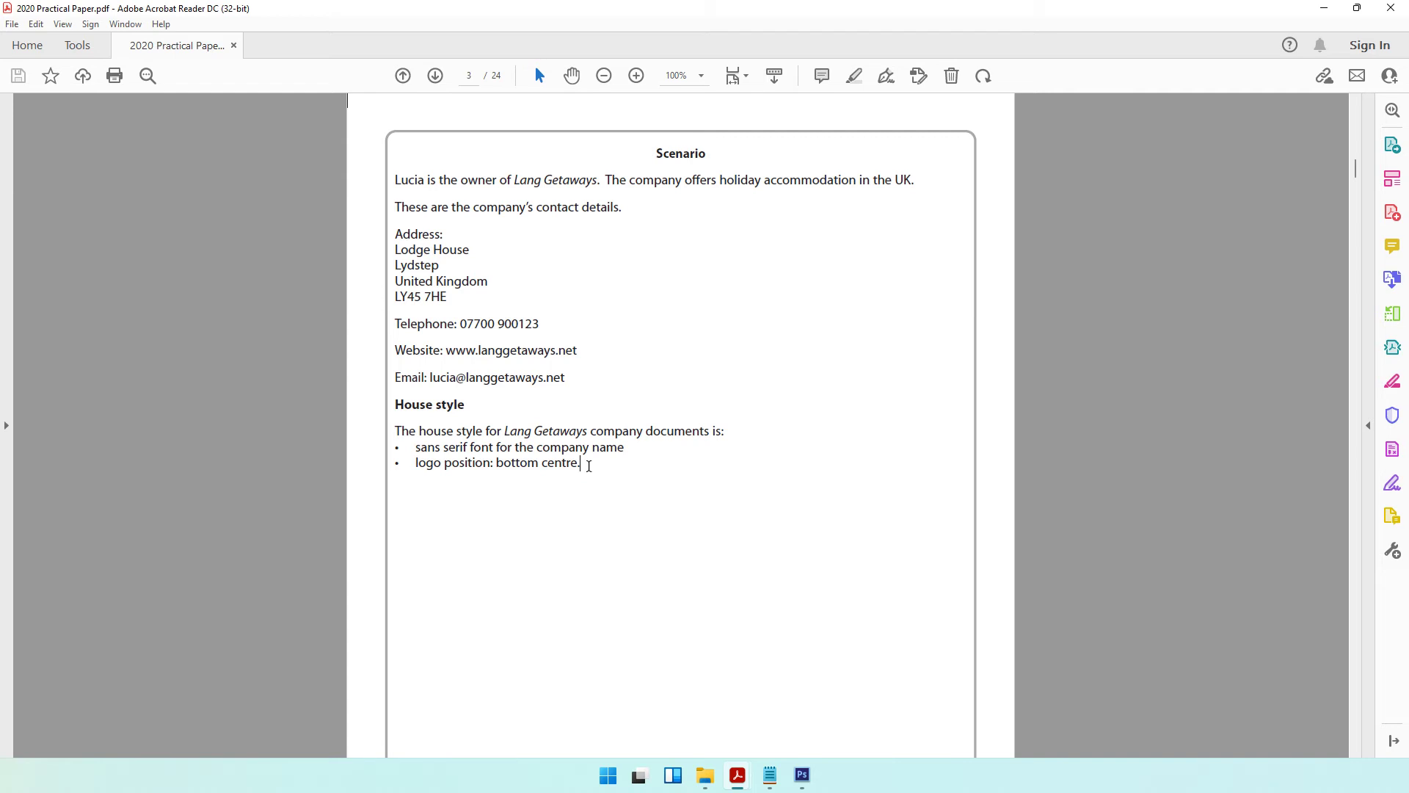
Step: Read the Task A1 instructions in Section A on the new document, its header contents and its file name
scroll(589, 465, down, 10)
scroll(520, 468, down, 10)
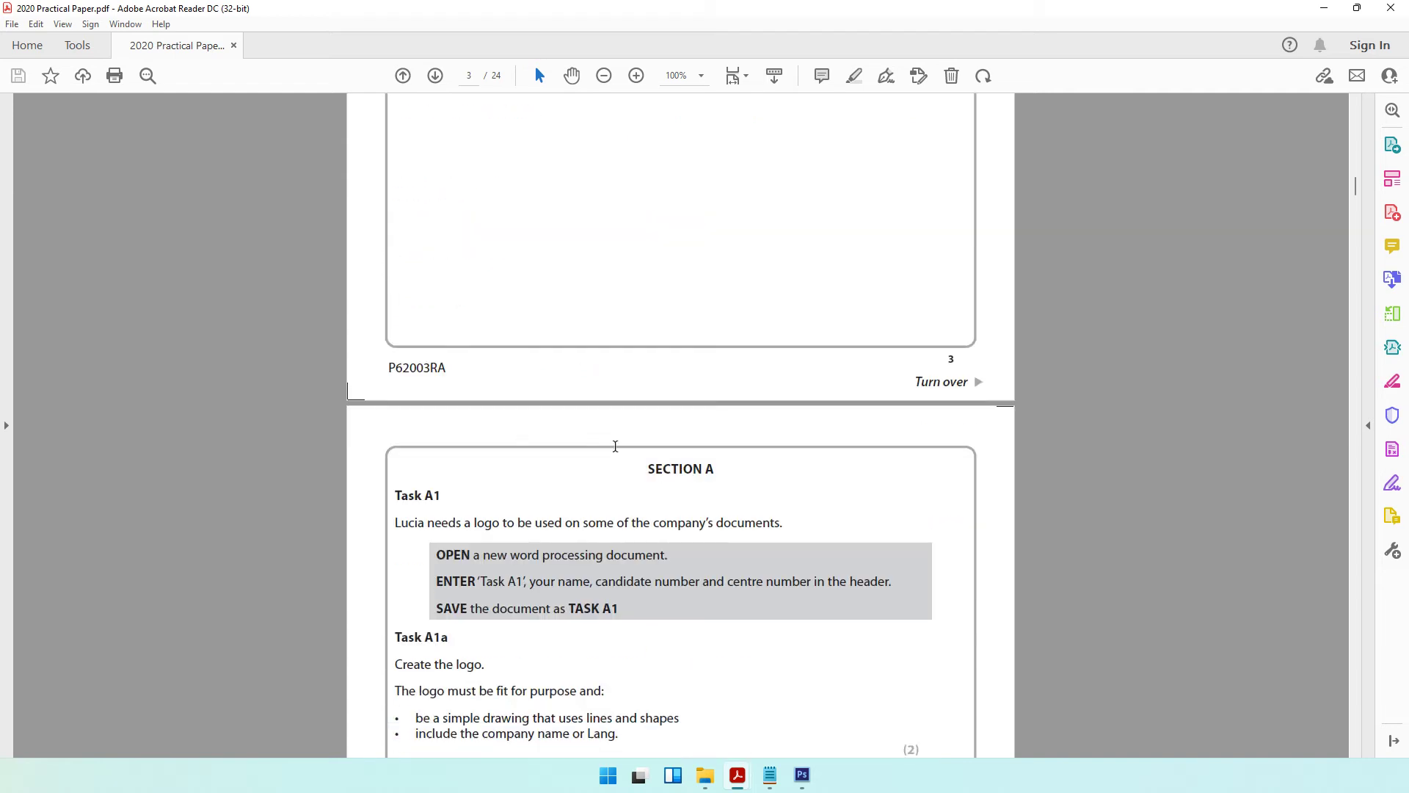
triple_click(401, 142)
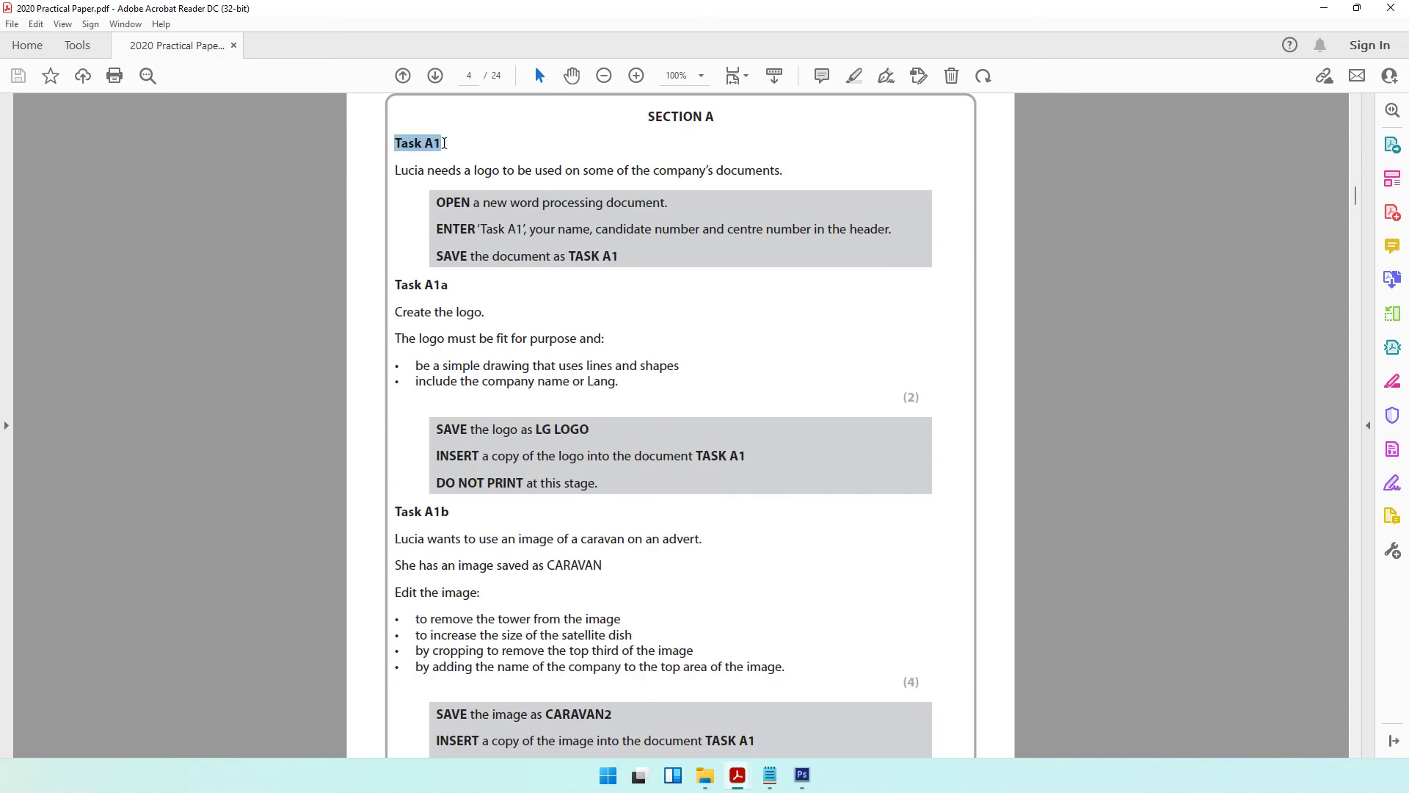
drag(428, 170, 768, 192)
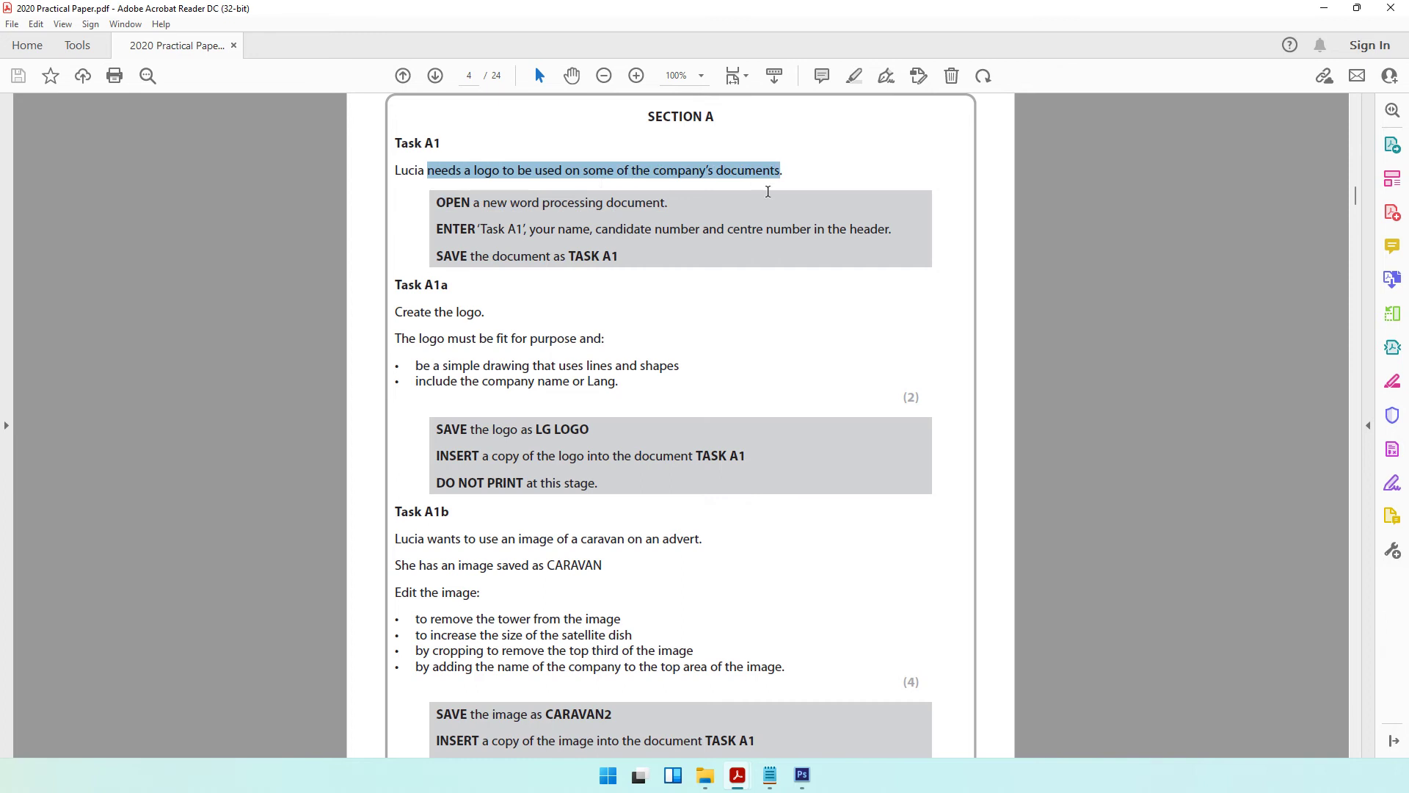
drag(510, 203, 677, 206)
drag(437, 229, 842, 240)
drag(491, 256, 616, 265)
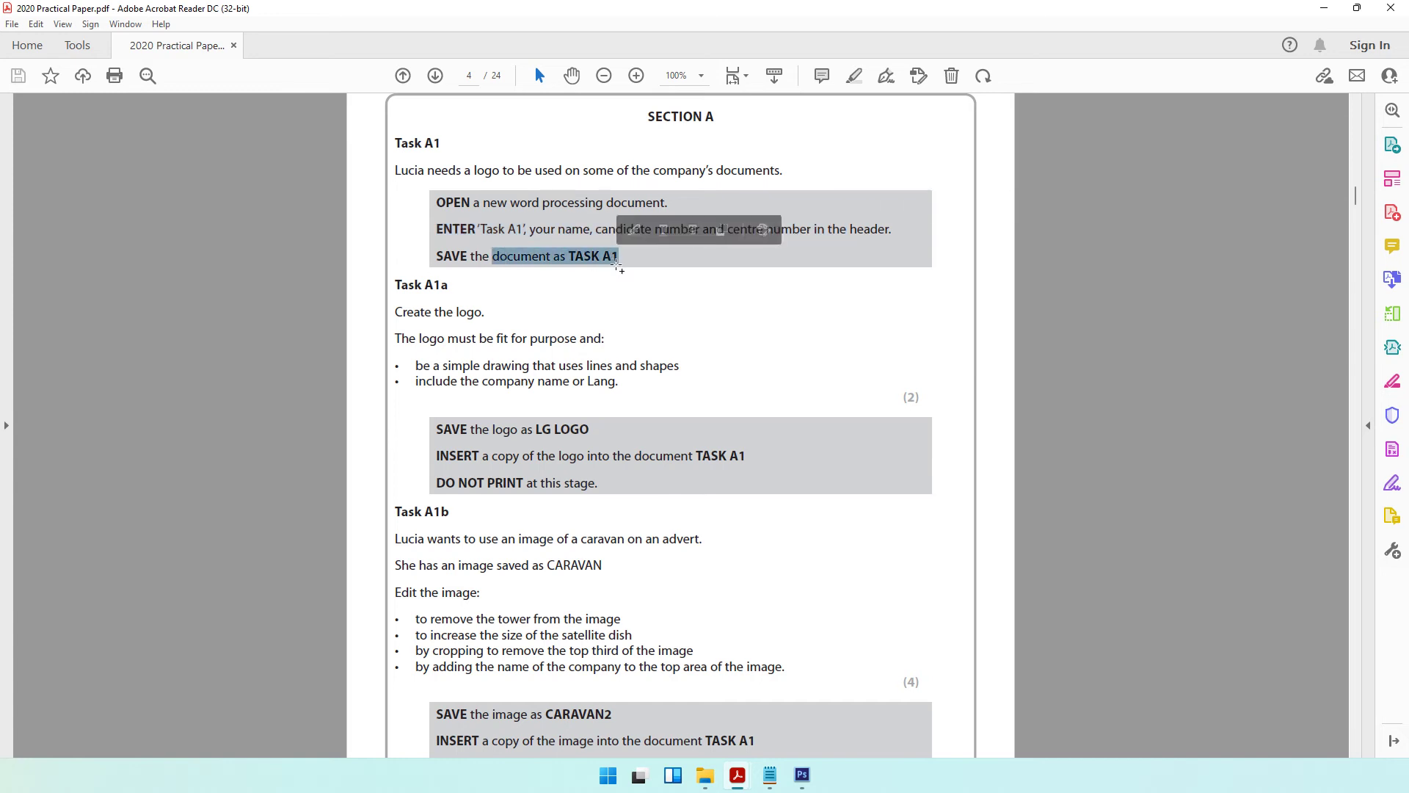
Step: Create a Microsoft Word document named TASK A1 in the 2020 folder and open it
click(704, 787)
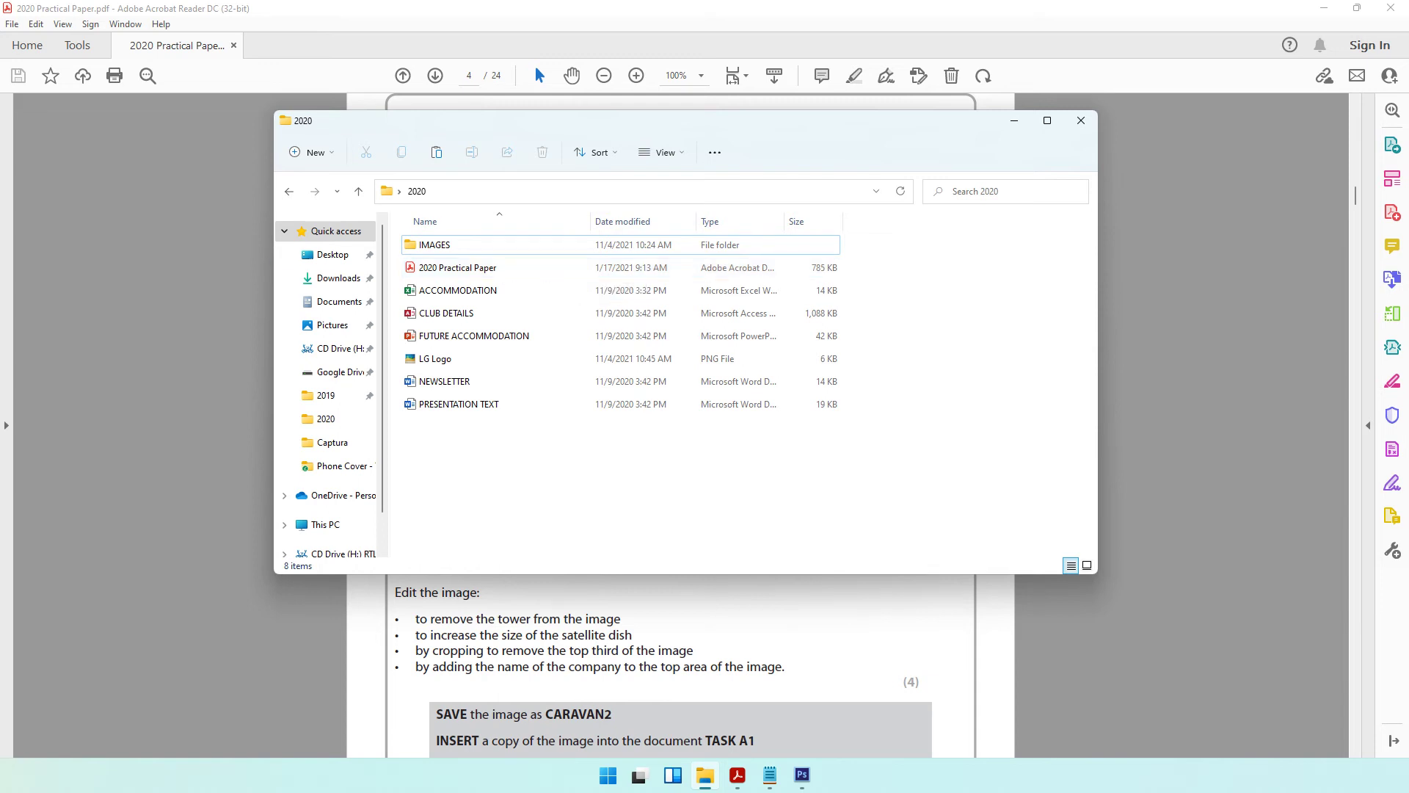
right_click(504, 497)
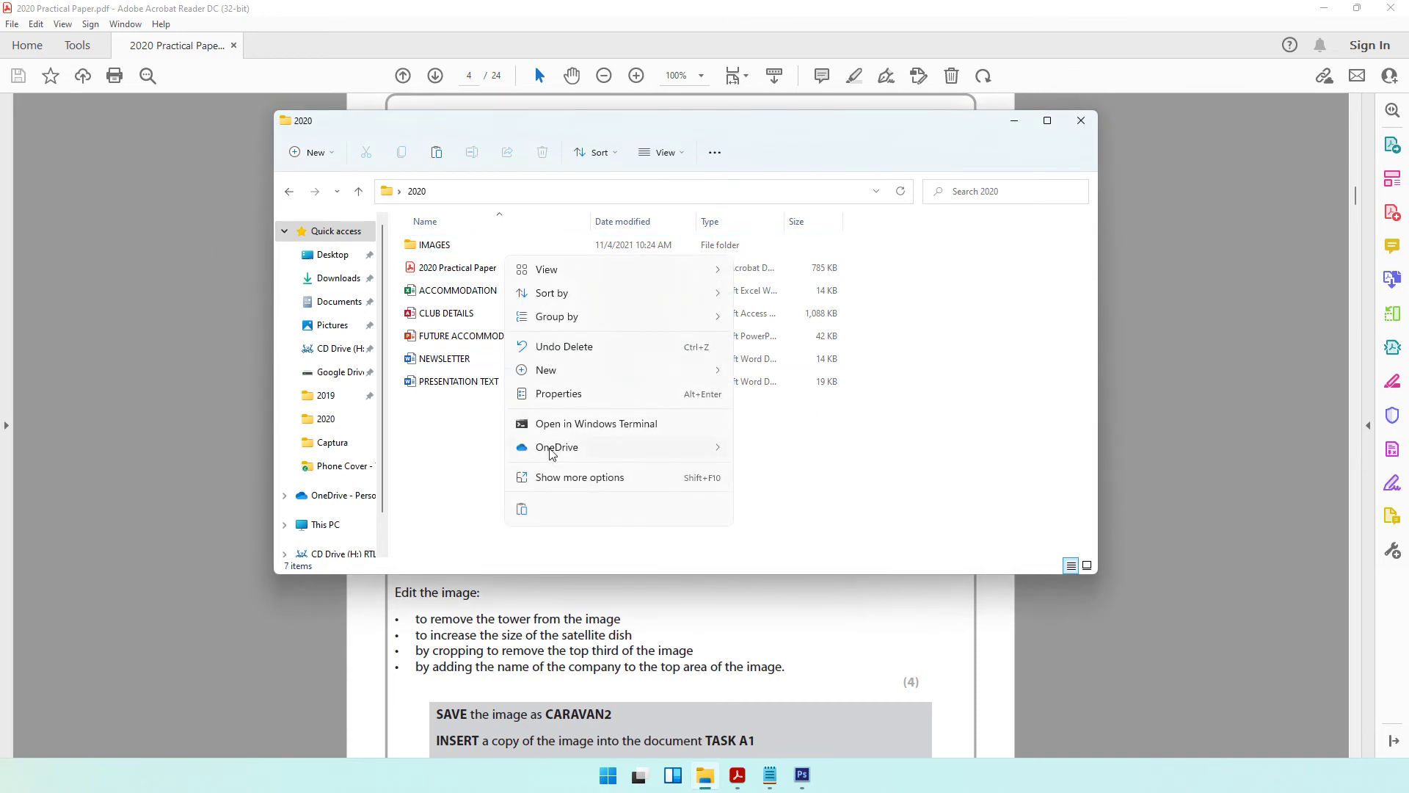
mouse_move(580, 370)
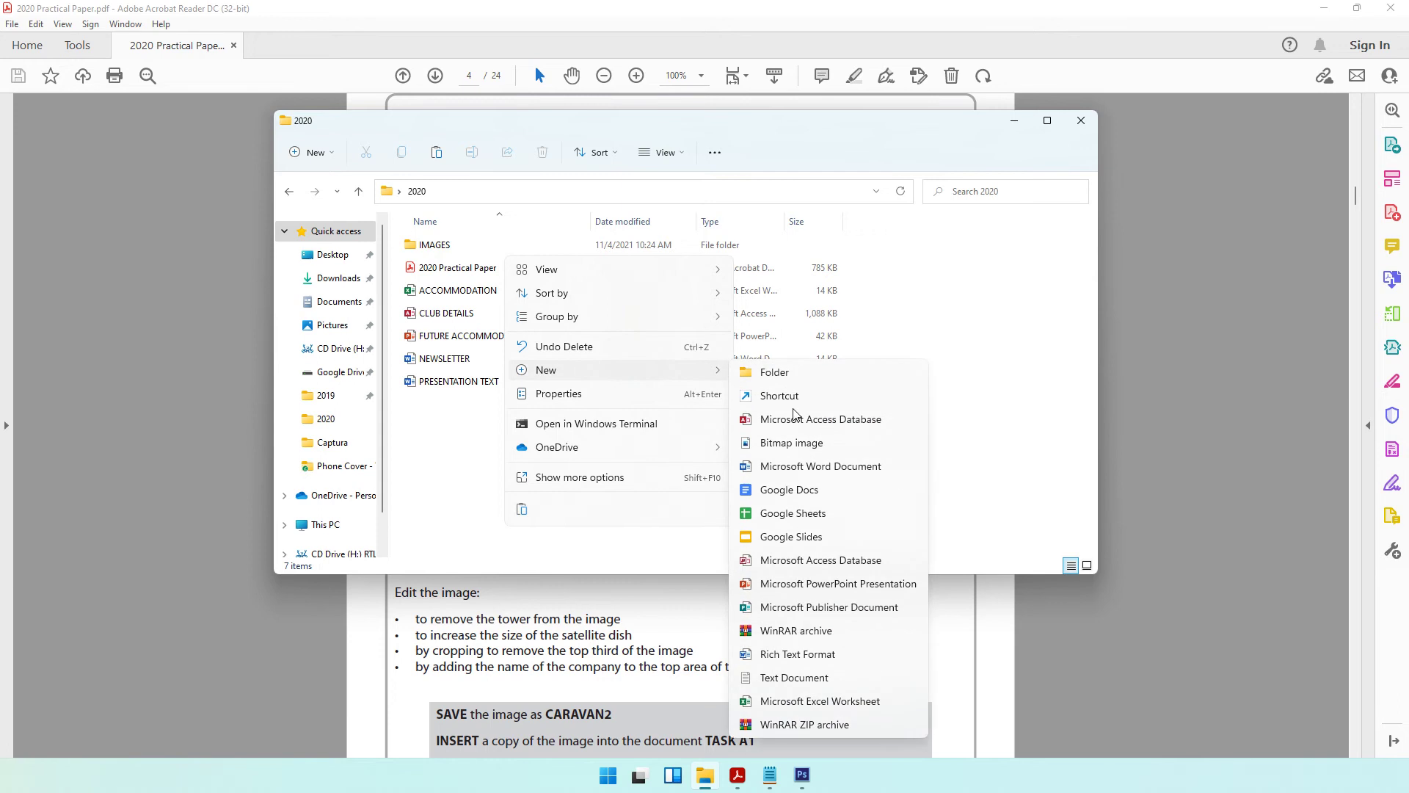
click(778, 466)
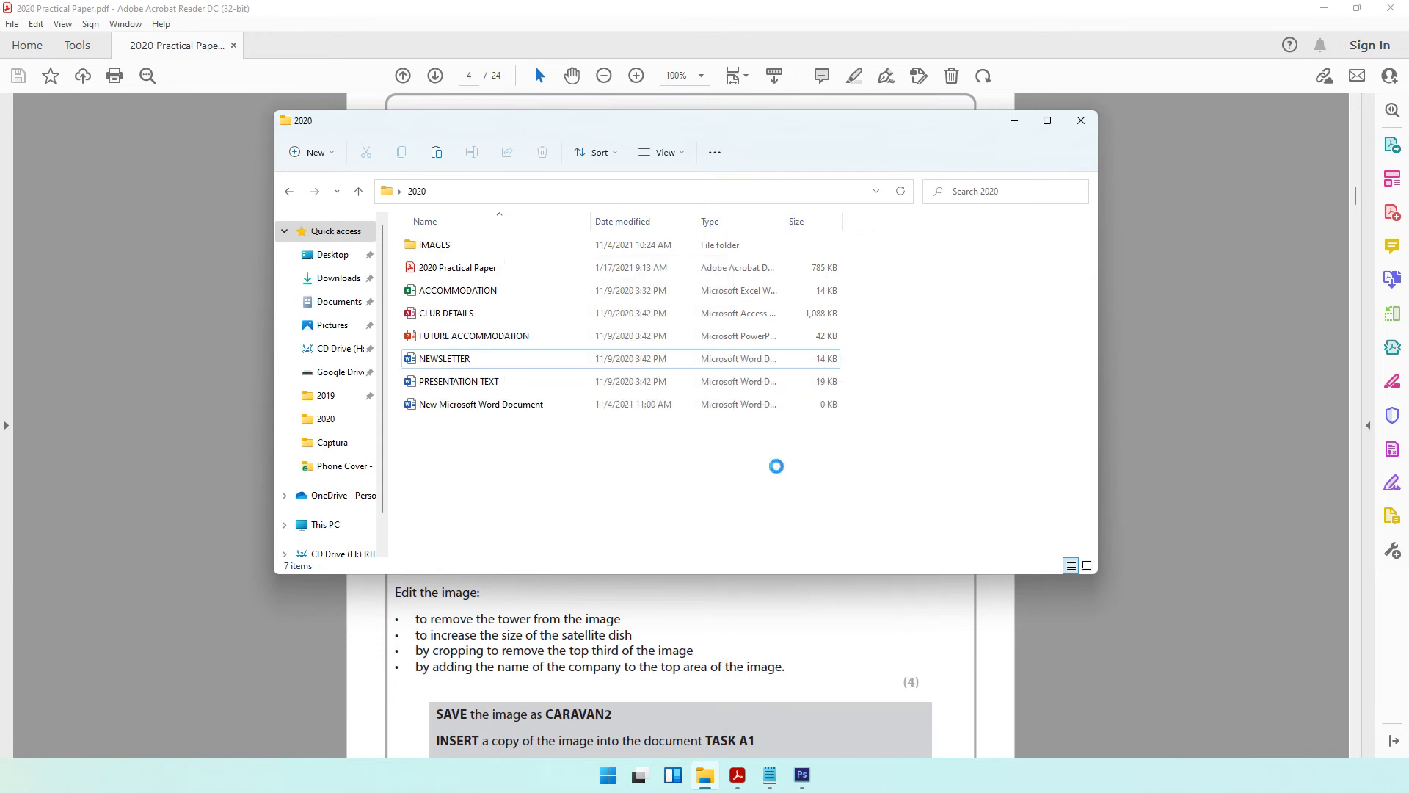
text(TASK A1)
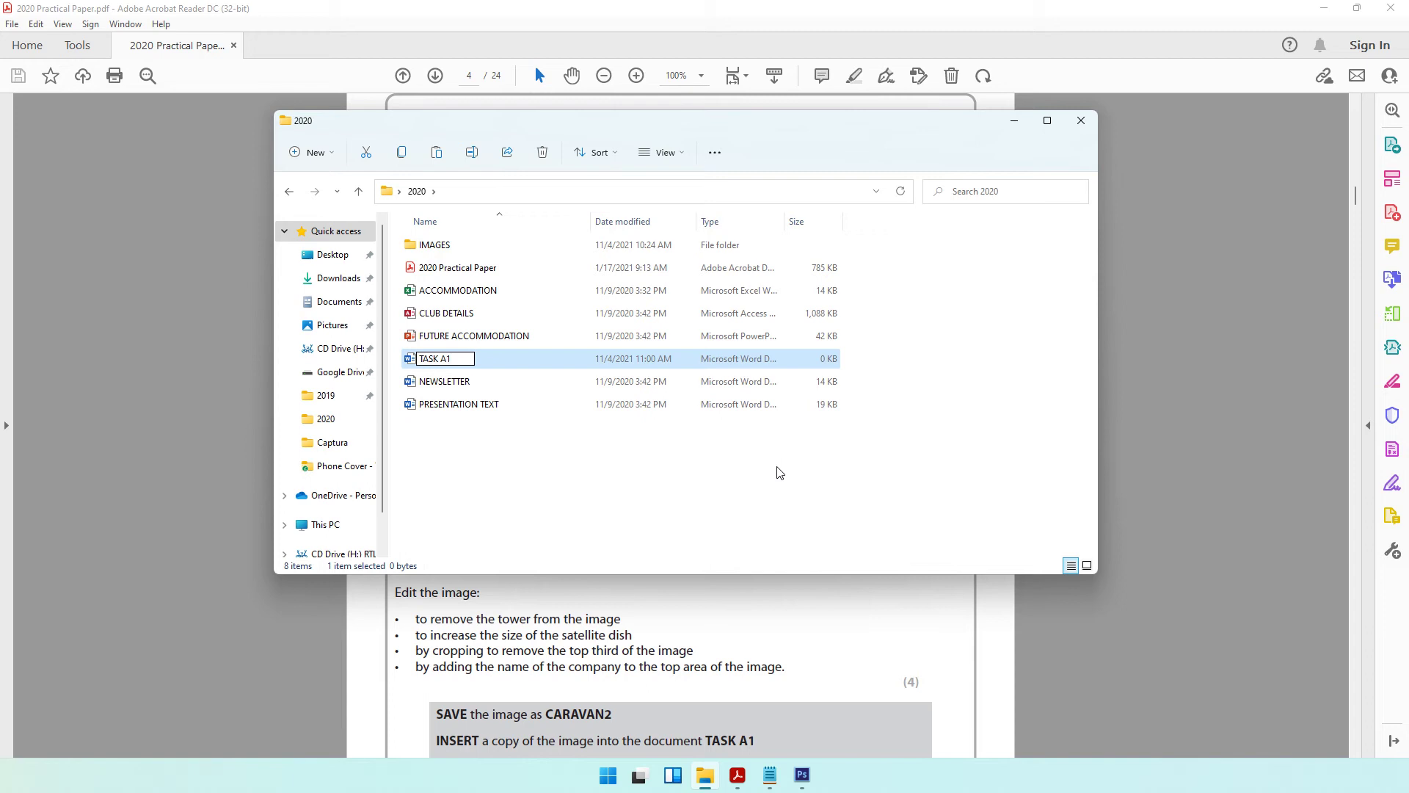
key(Return)
key(Return)
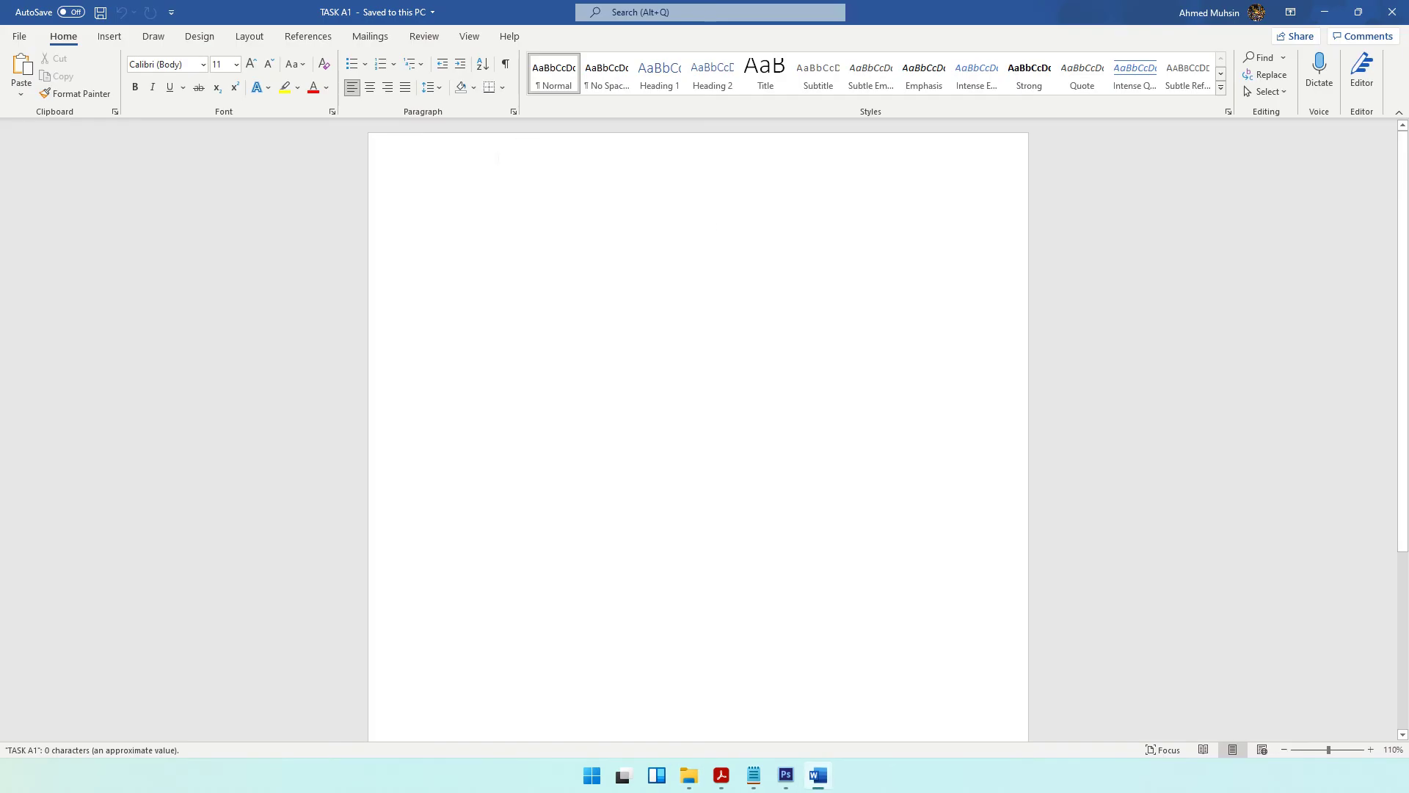
Step: Enter "Task A1", the candidate's name, candidate number and centre number in the document header, and close the header
double_click(446, 176)
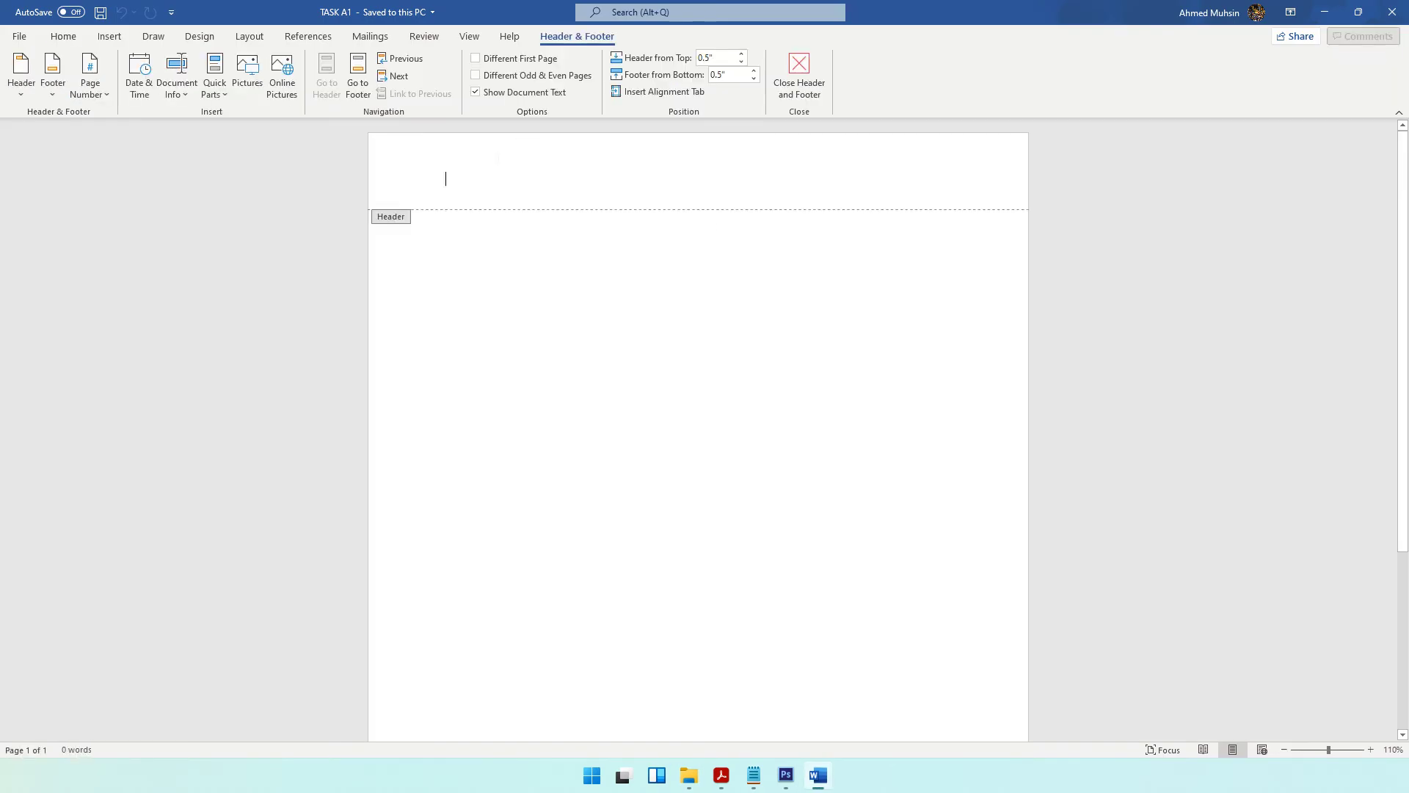
text(Task A1 A)
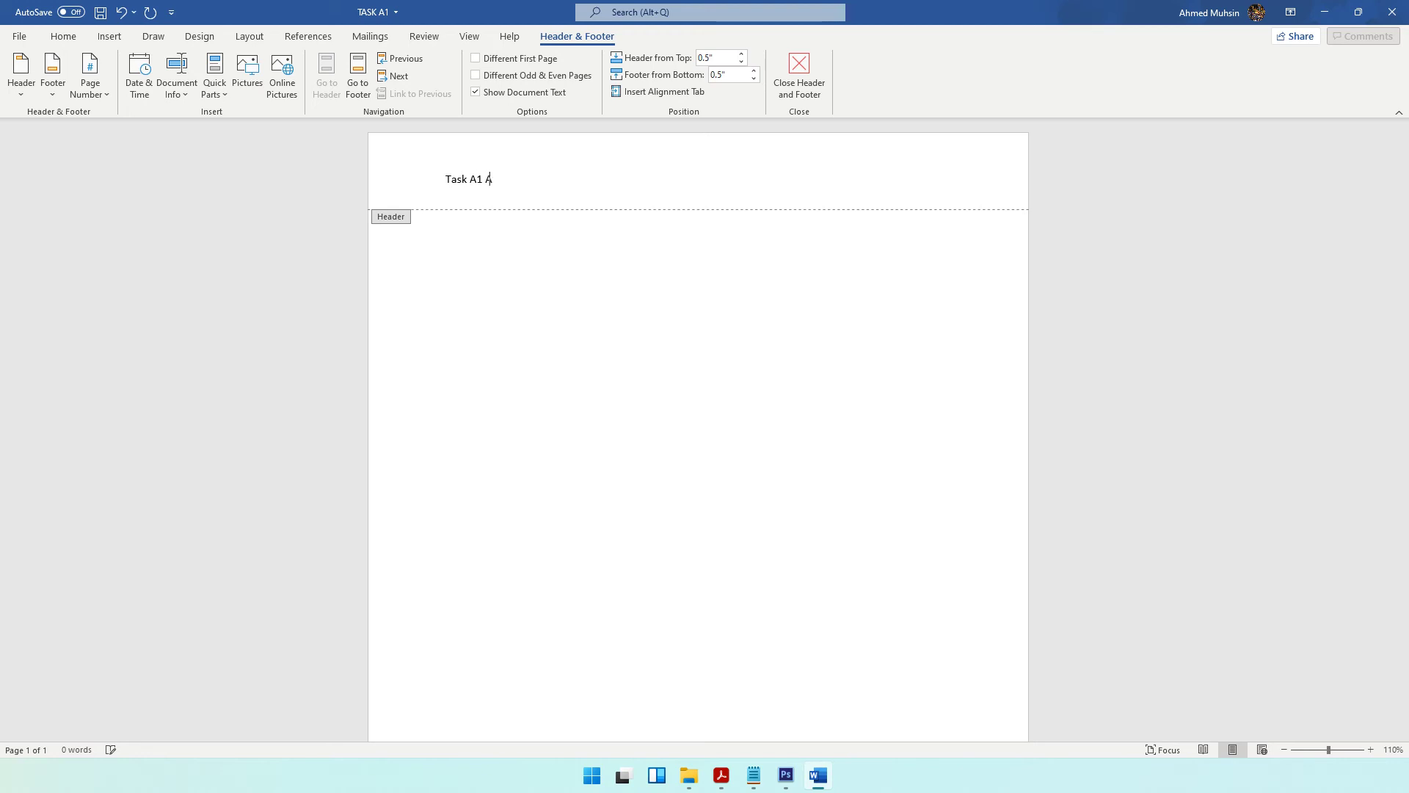
text(hmed 1234 1234)
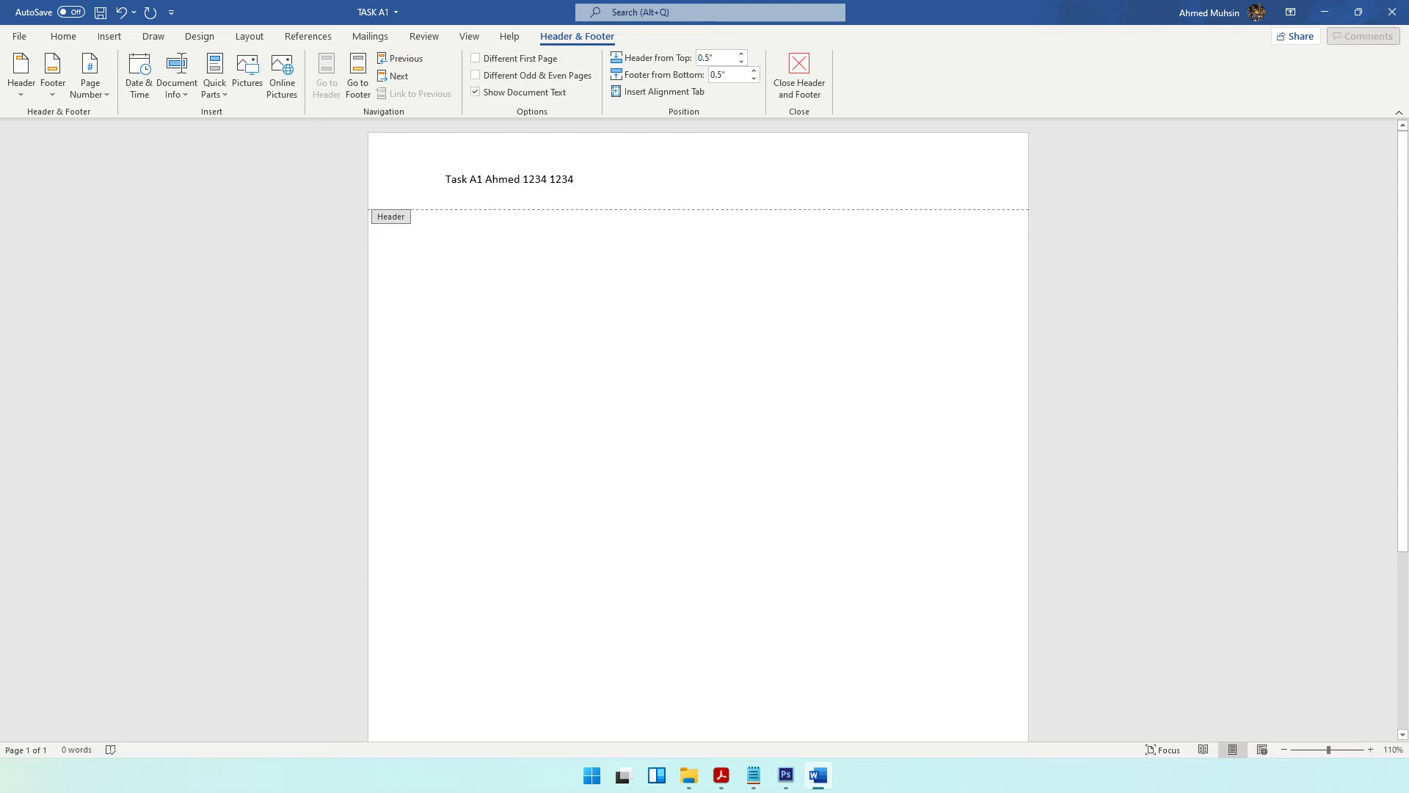
click(800, 97)
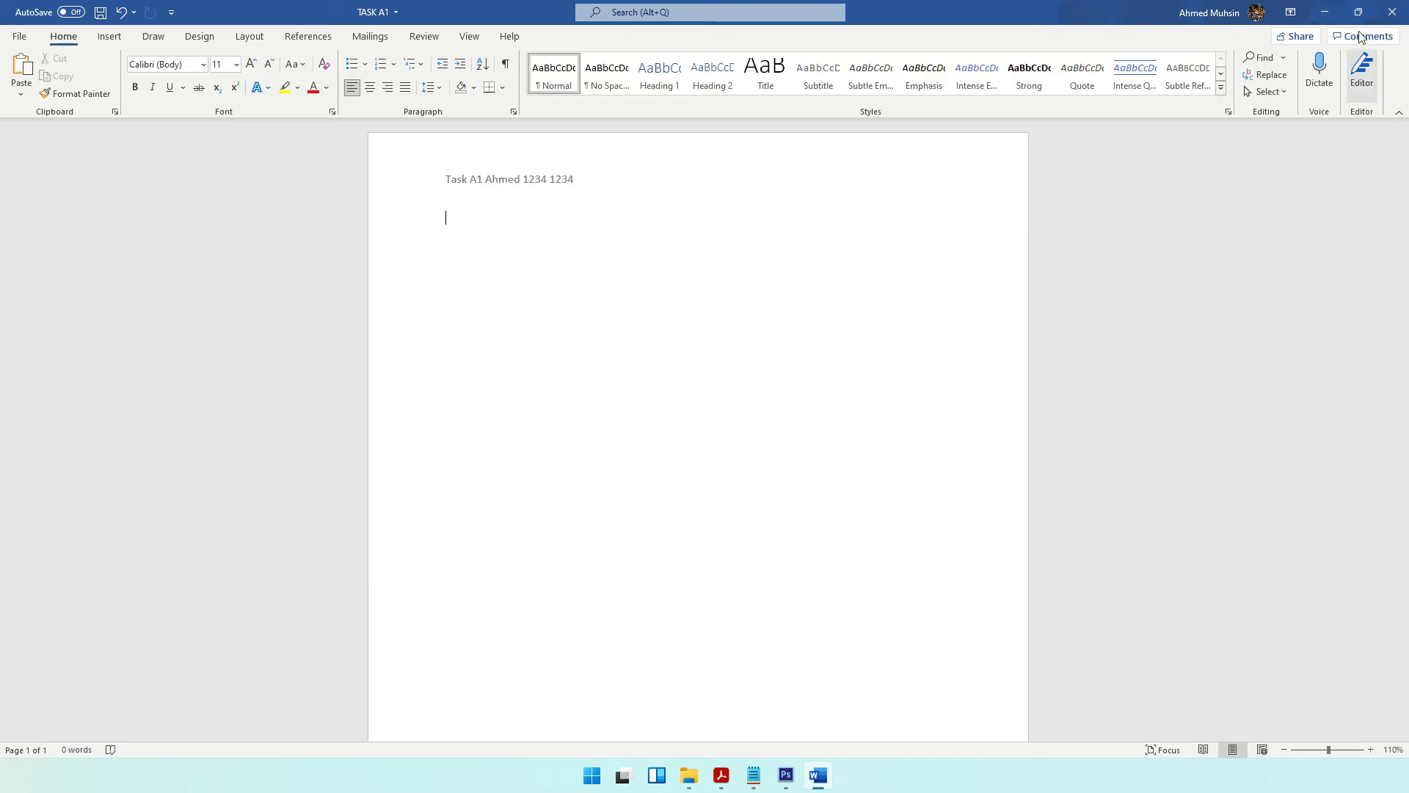
Step: Return to the practical paper in Acrobat Reader and read the Task A1a requirements for the logo
click(1325, 12)
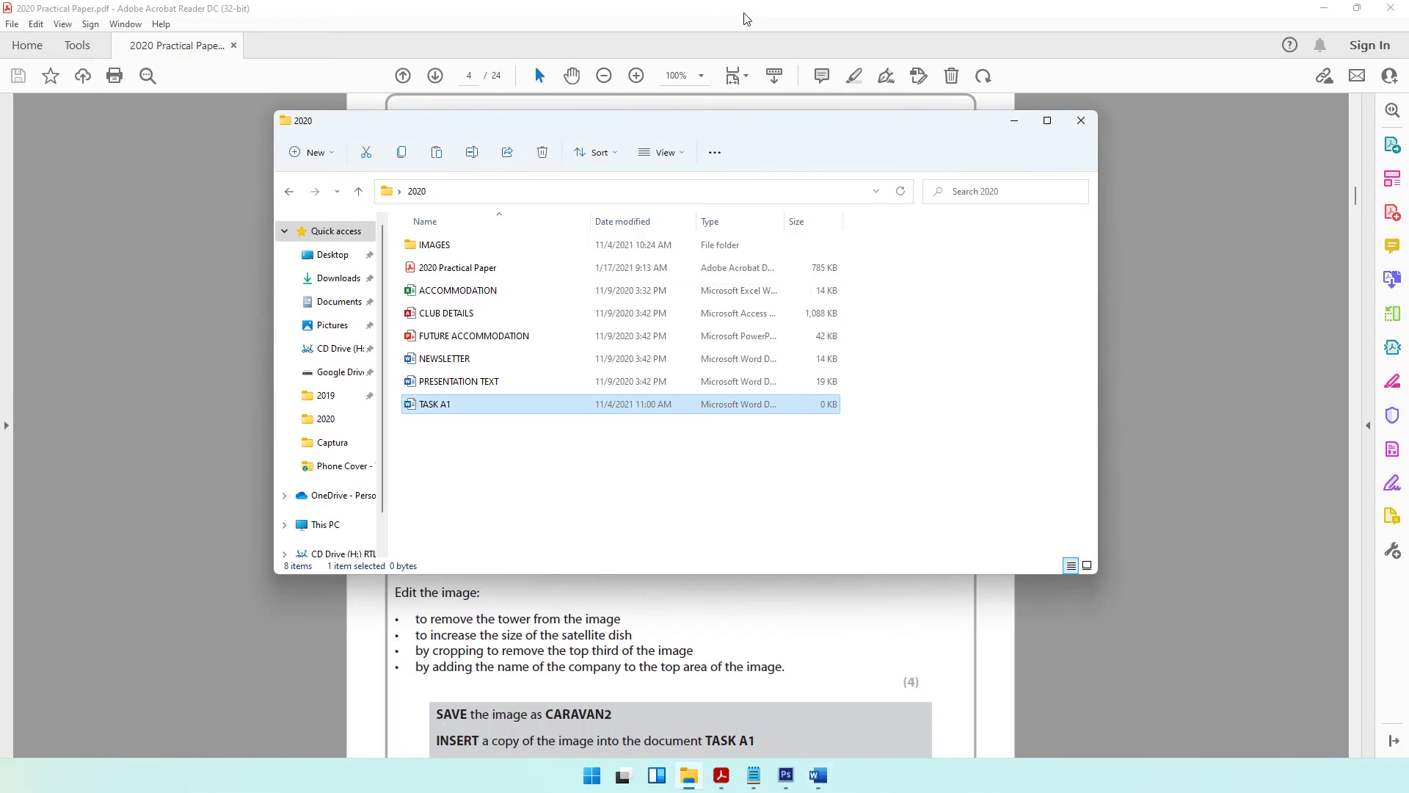
click(547, 259)
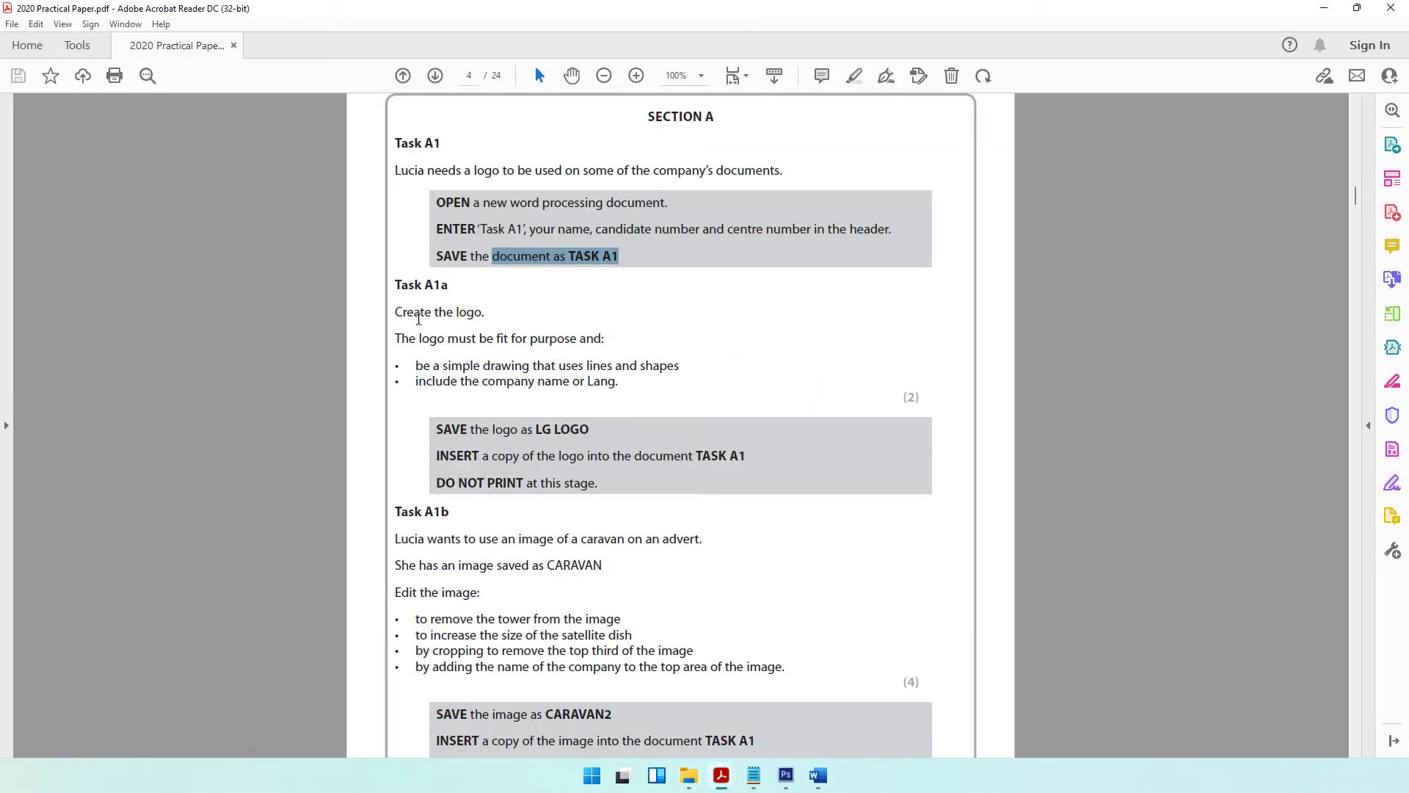
drag(394, 314, 603, 340)
drag(479, 380, 615, 367)
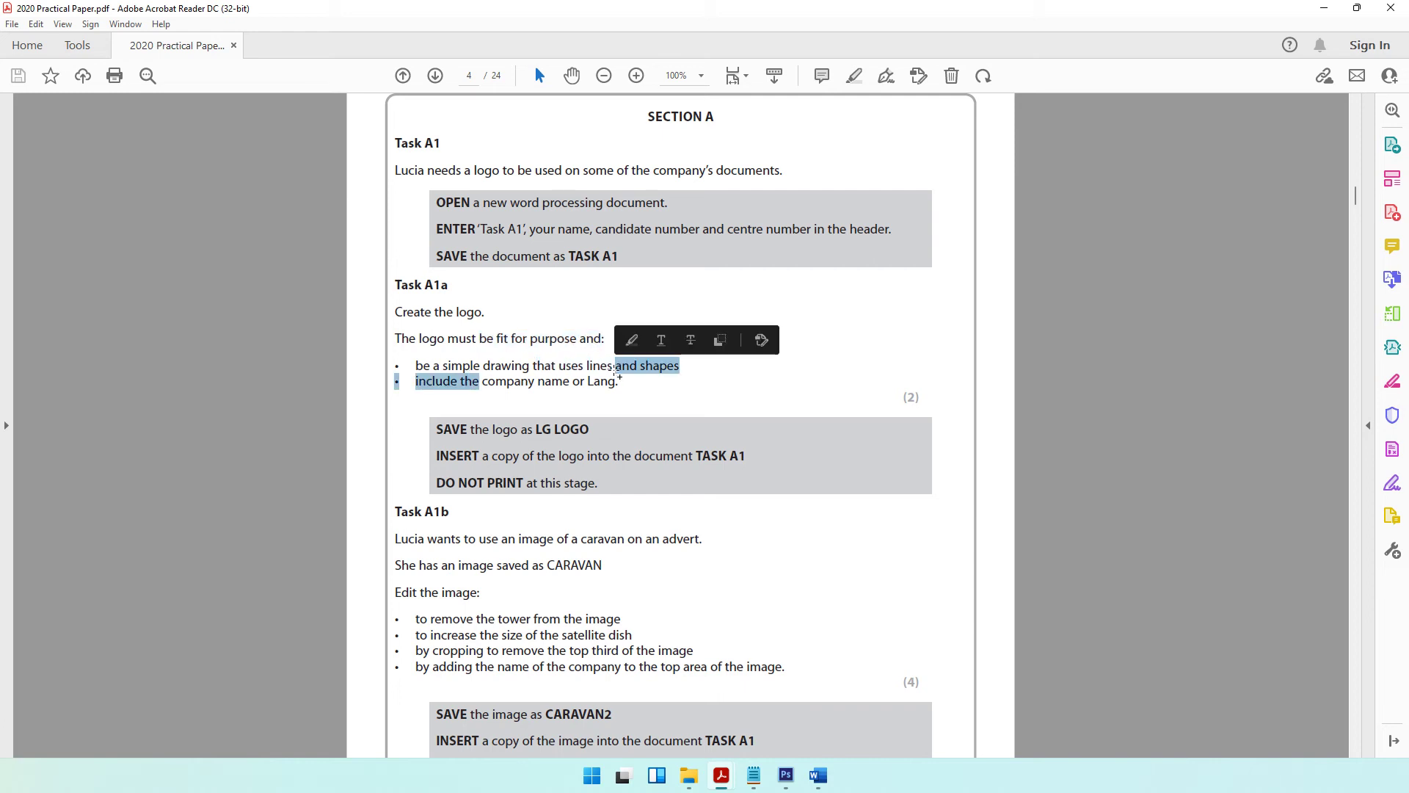
click(443, 382)
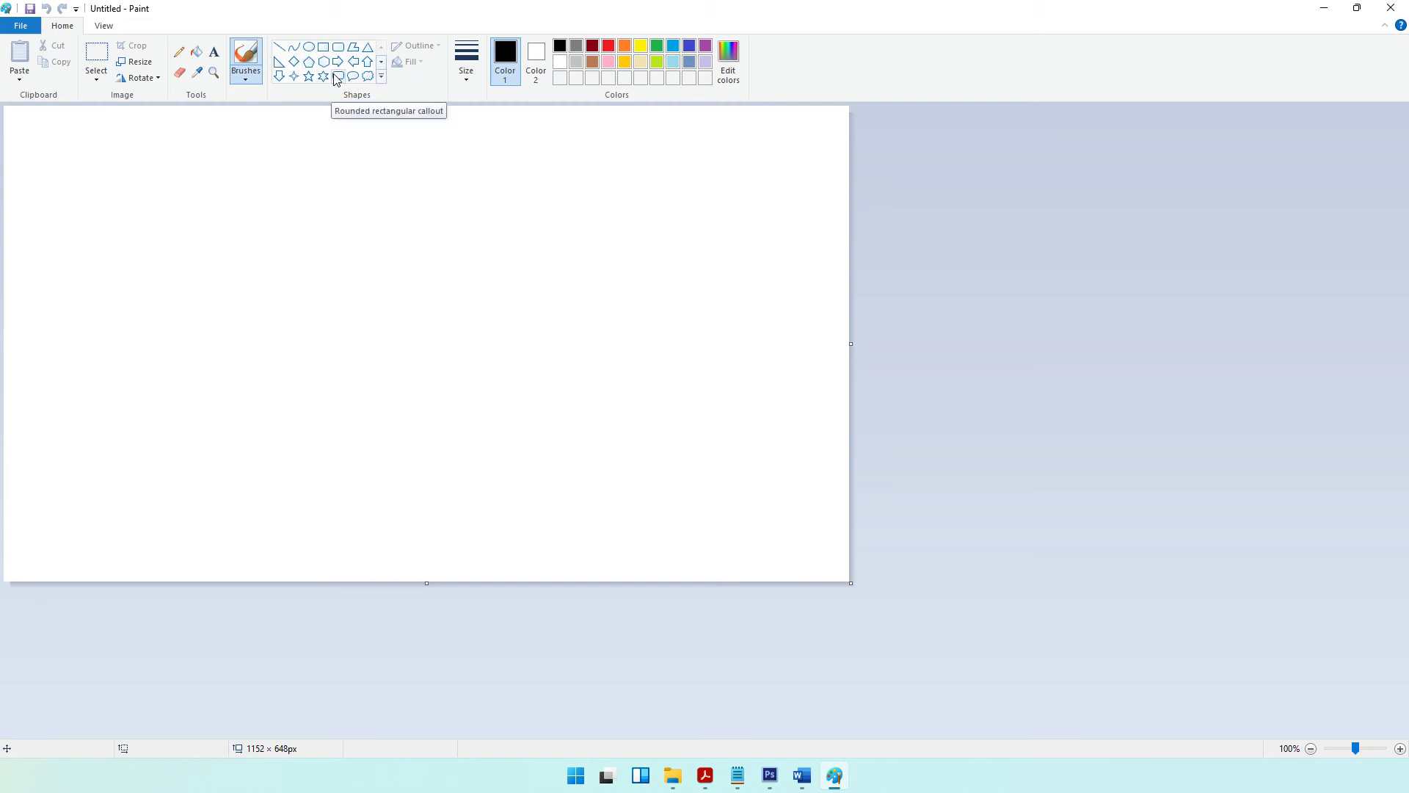
Step: Draw a black outlined rectangle about 362 × 160 px in the upper part of the canvas
click(324, 47)
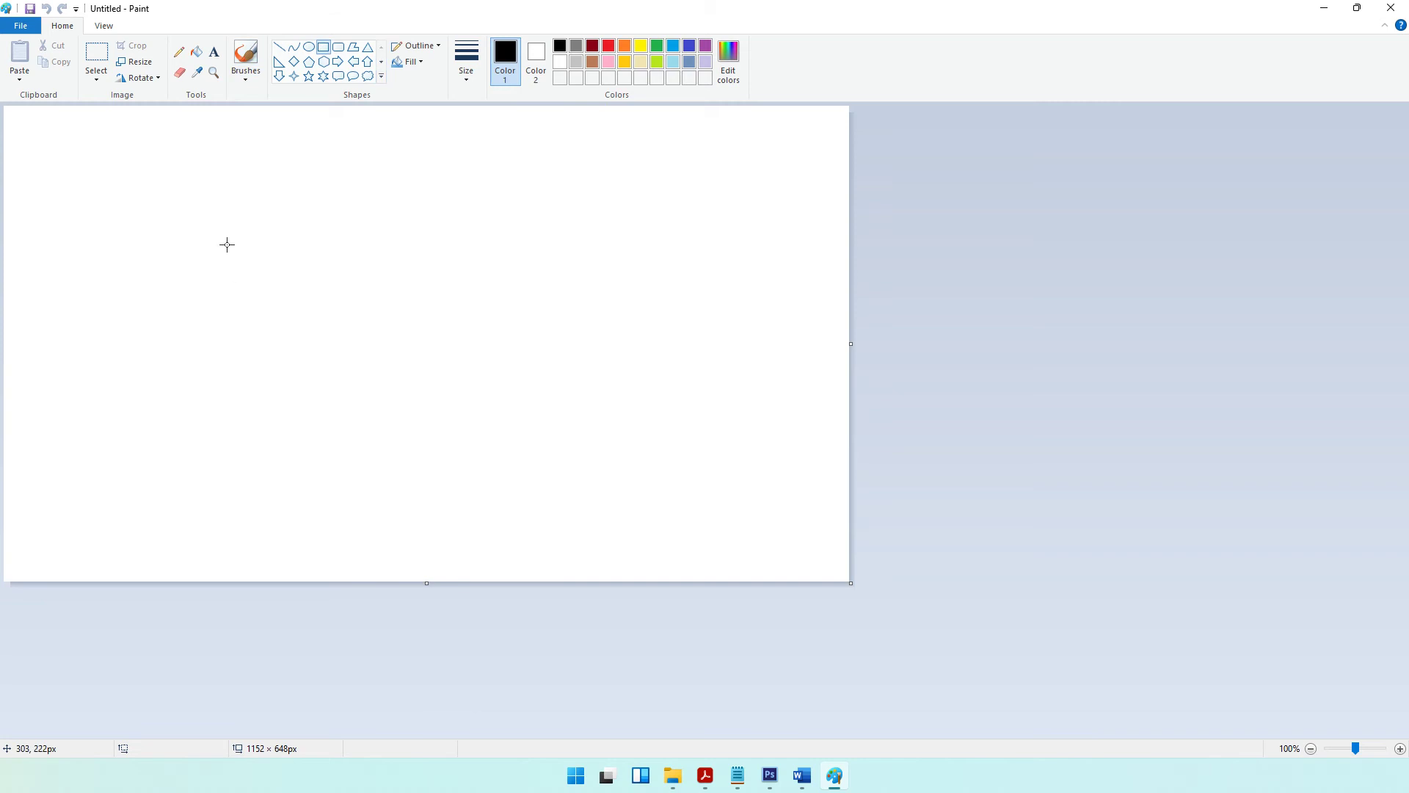
drag(220, 205, 486, 322)
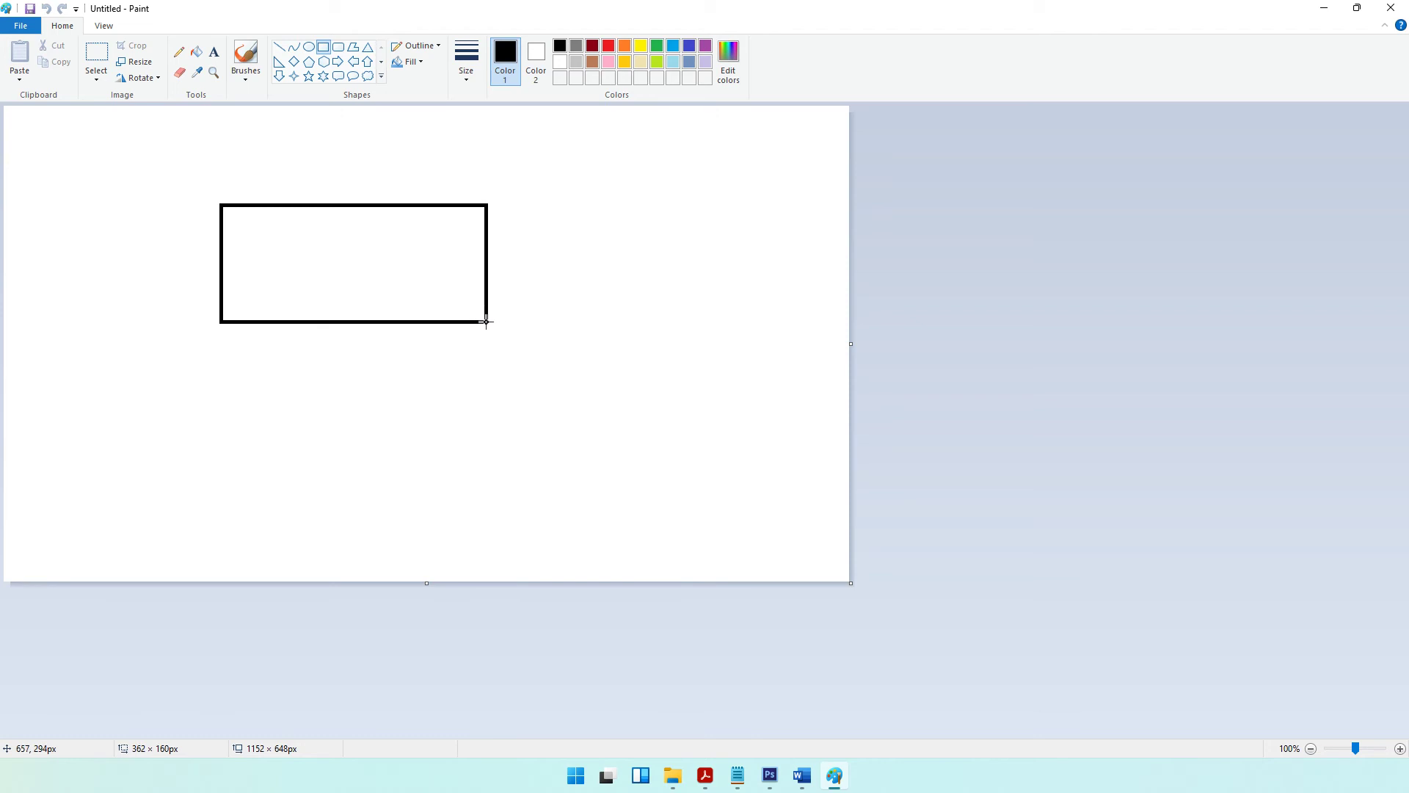
drag(486, 322, 486, 322)
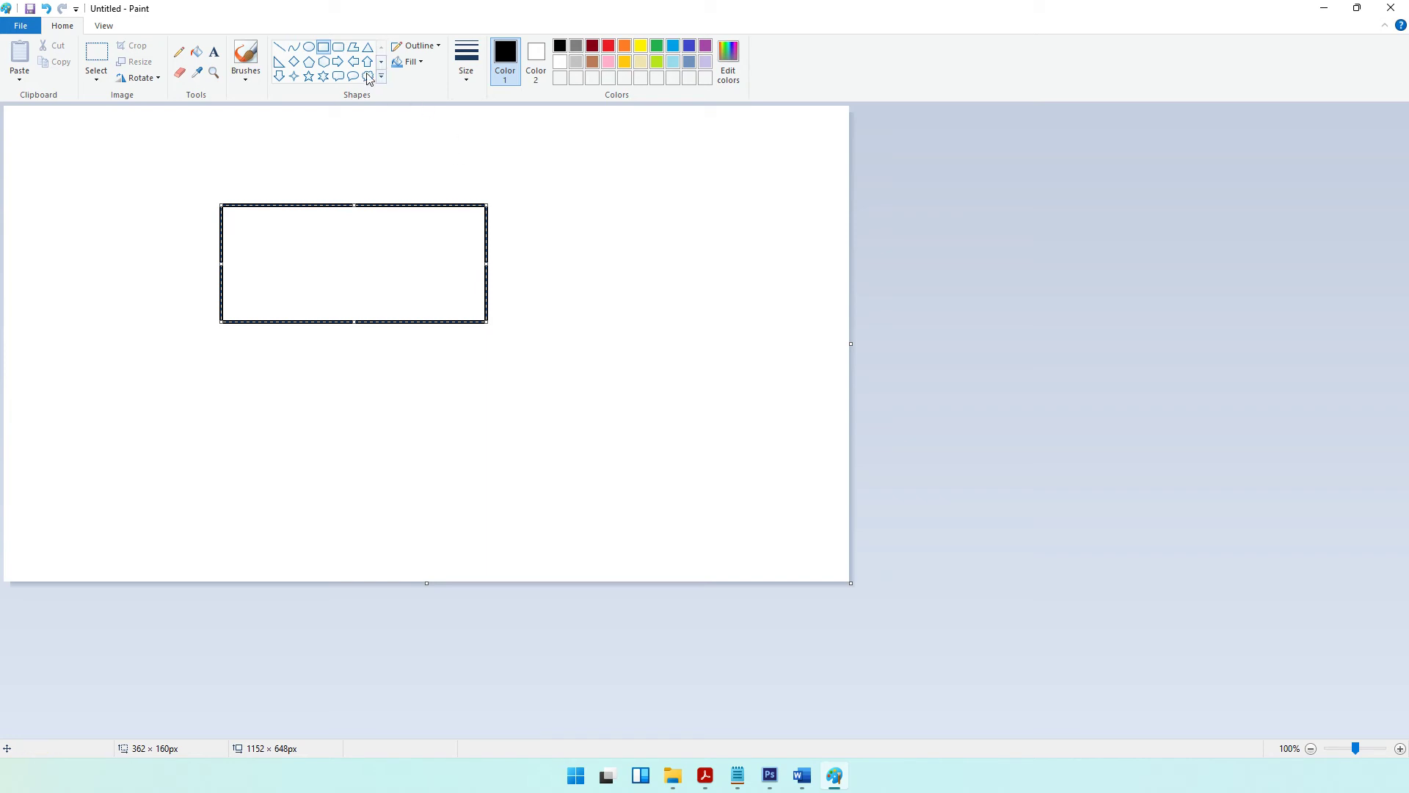
Step: Draw a red outlined hexagon about 134 × 155 px, centred inside the rectangle and spanning nearly its full height
click(323, 61)
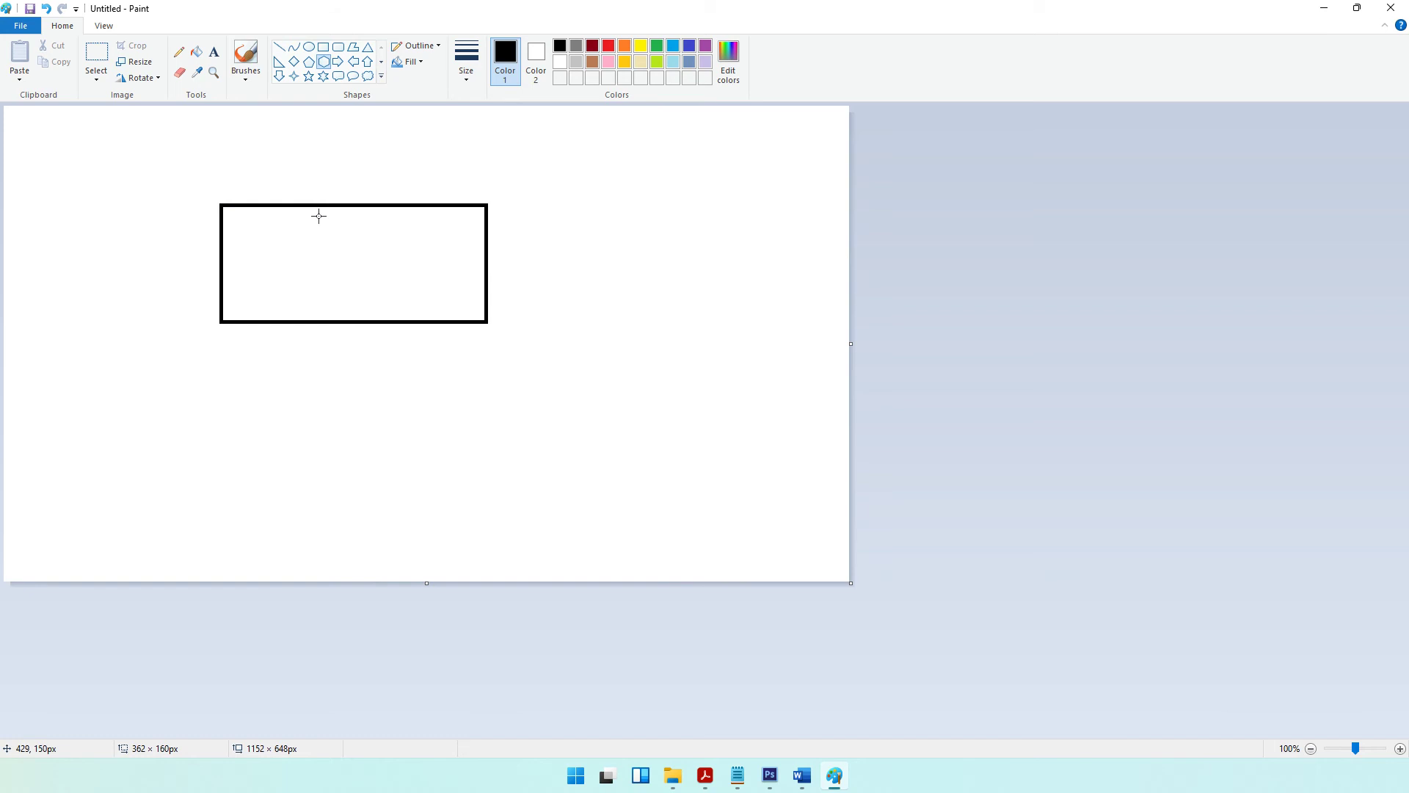
drag(311, 211, 403, 318)
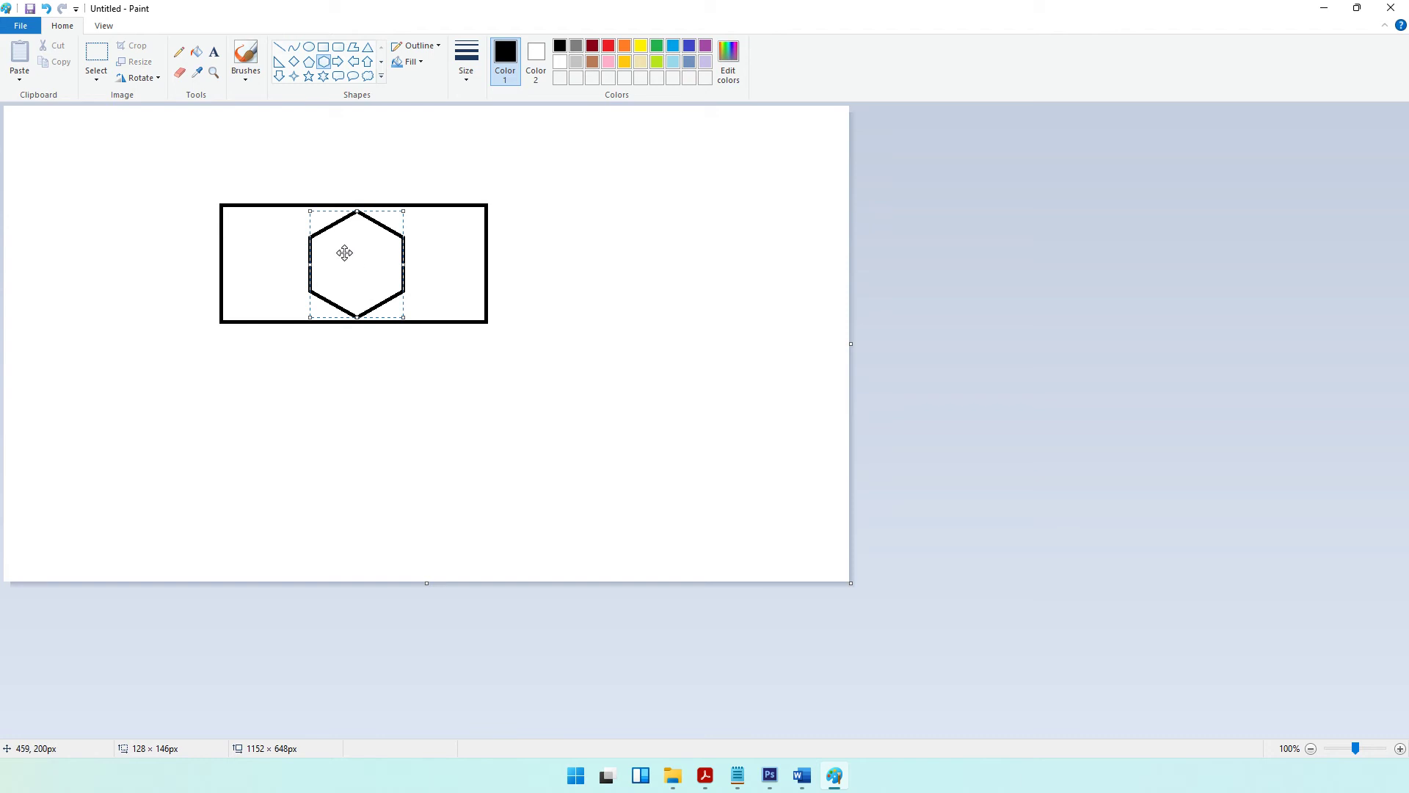
drag(347, 253, 338, 250)
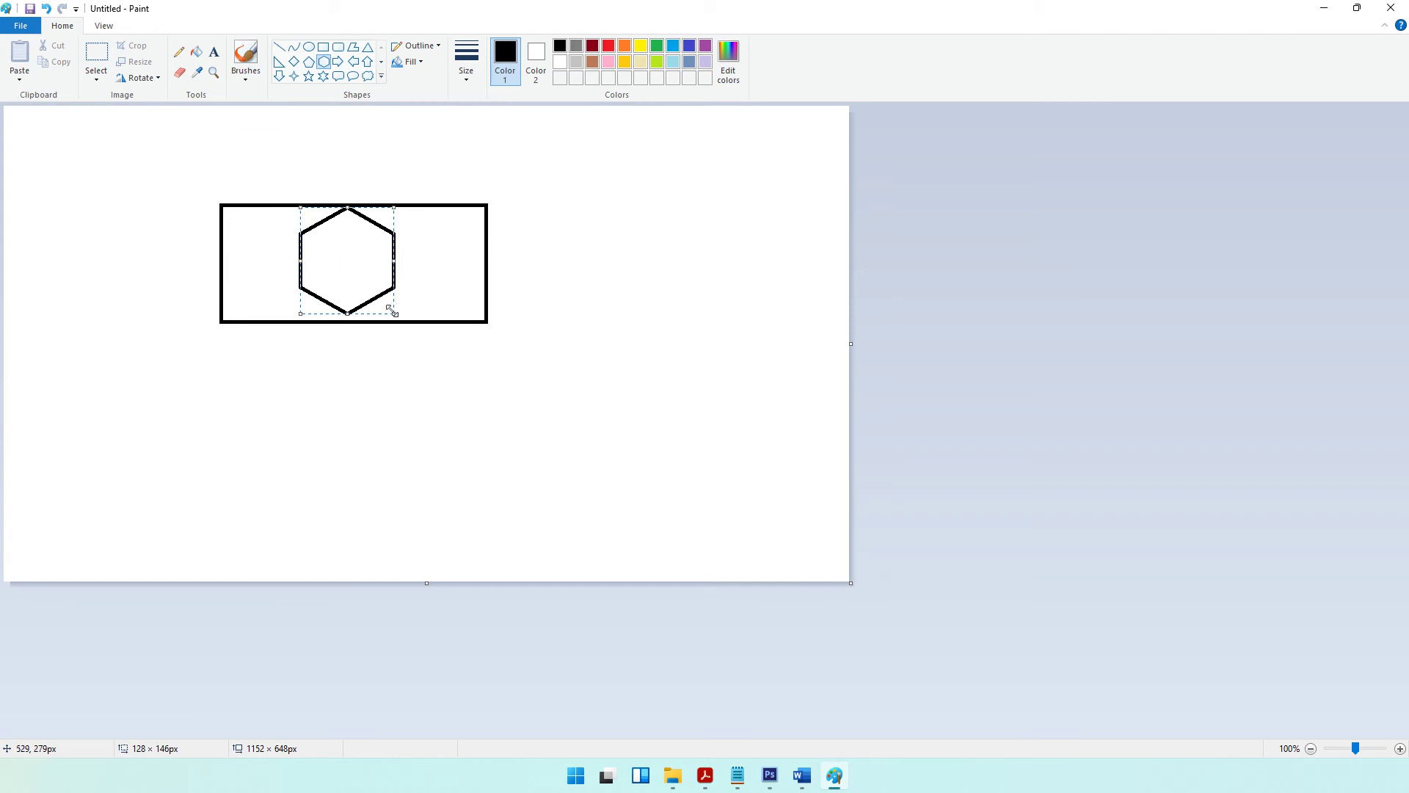
drag(395, 314, 395, 318)
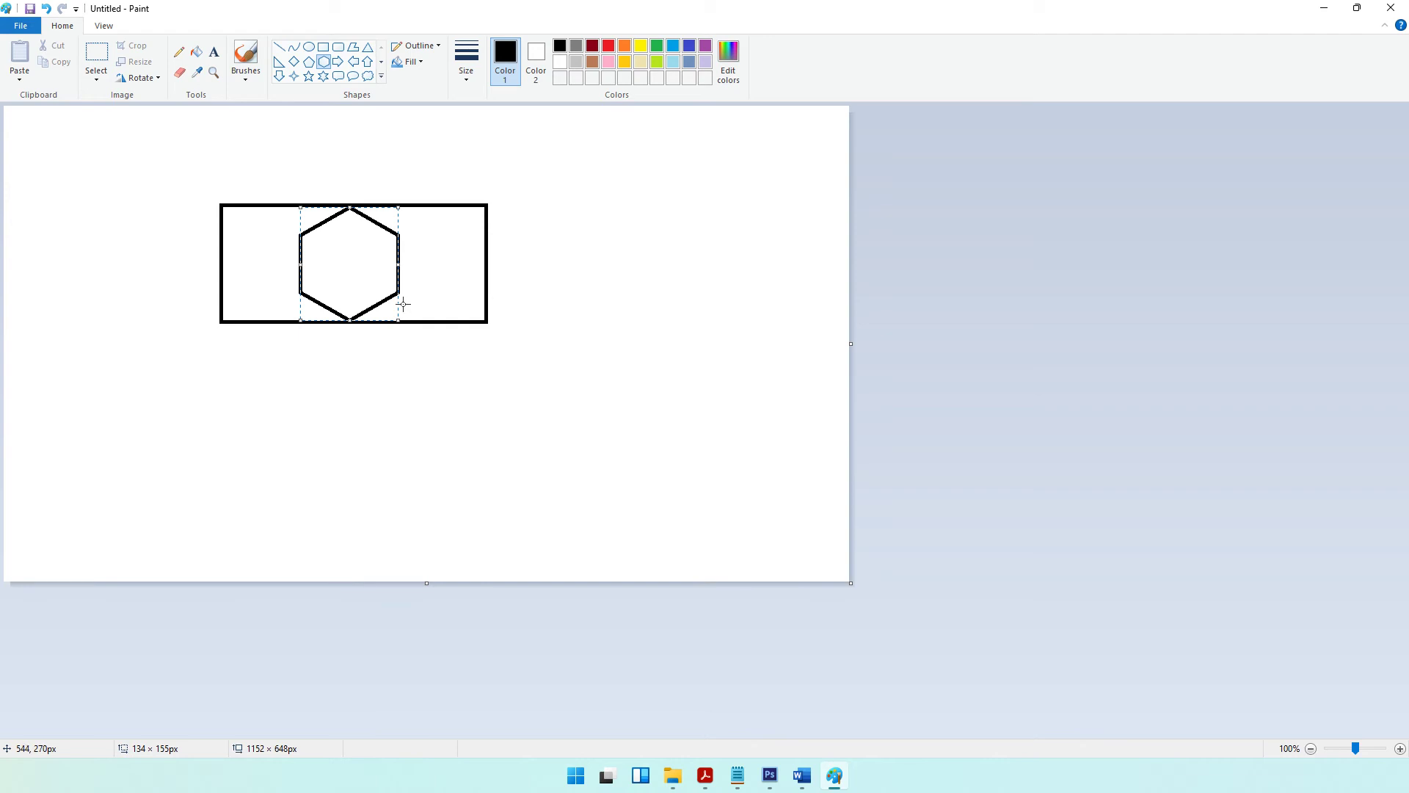
click(609, 46)
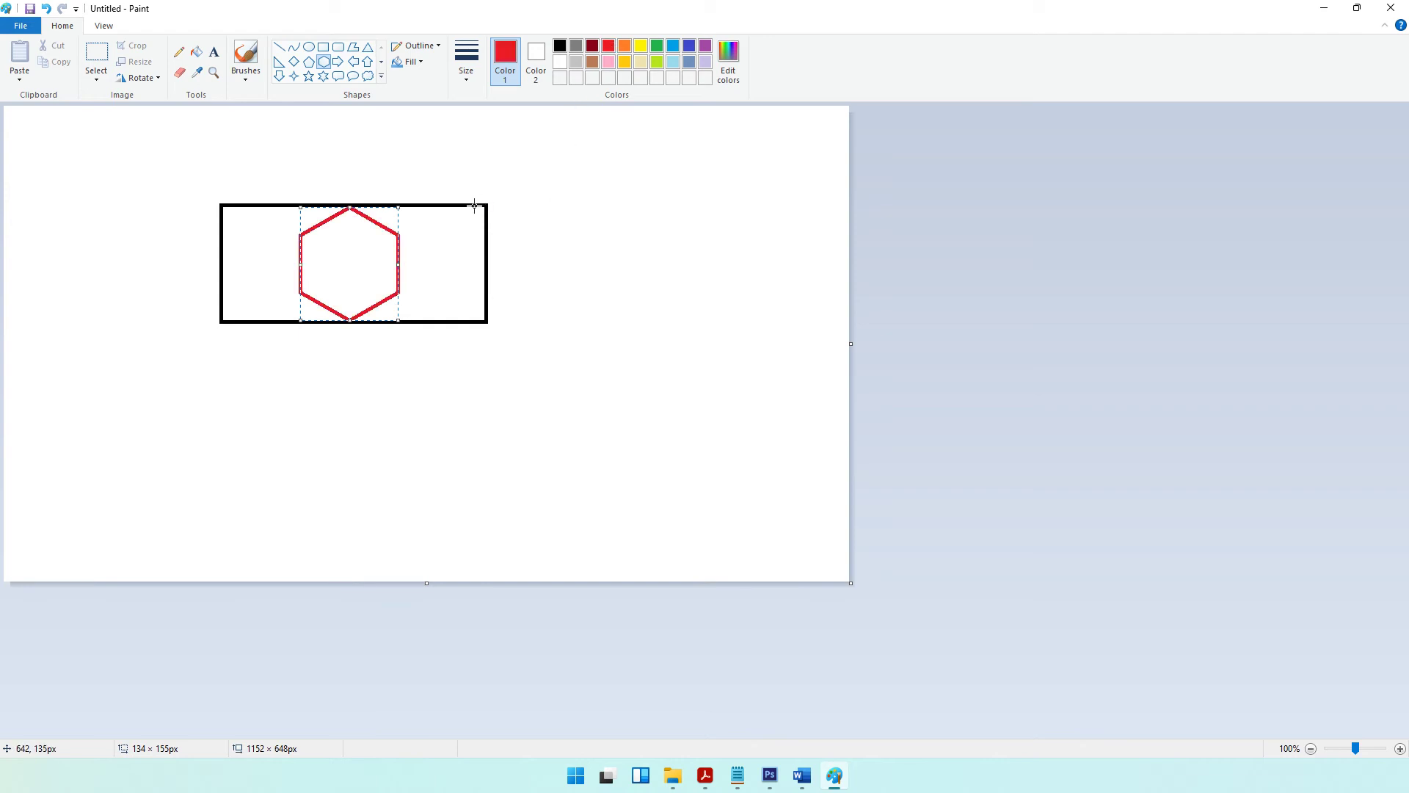
Step: Add the text "LANG" in black and centre it inside the hexagon
click(214, 59)
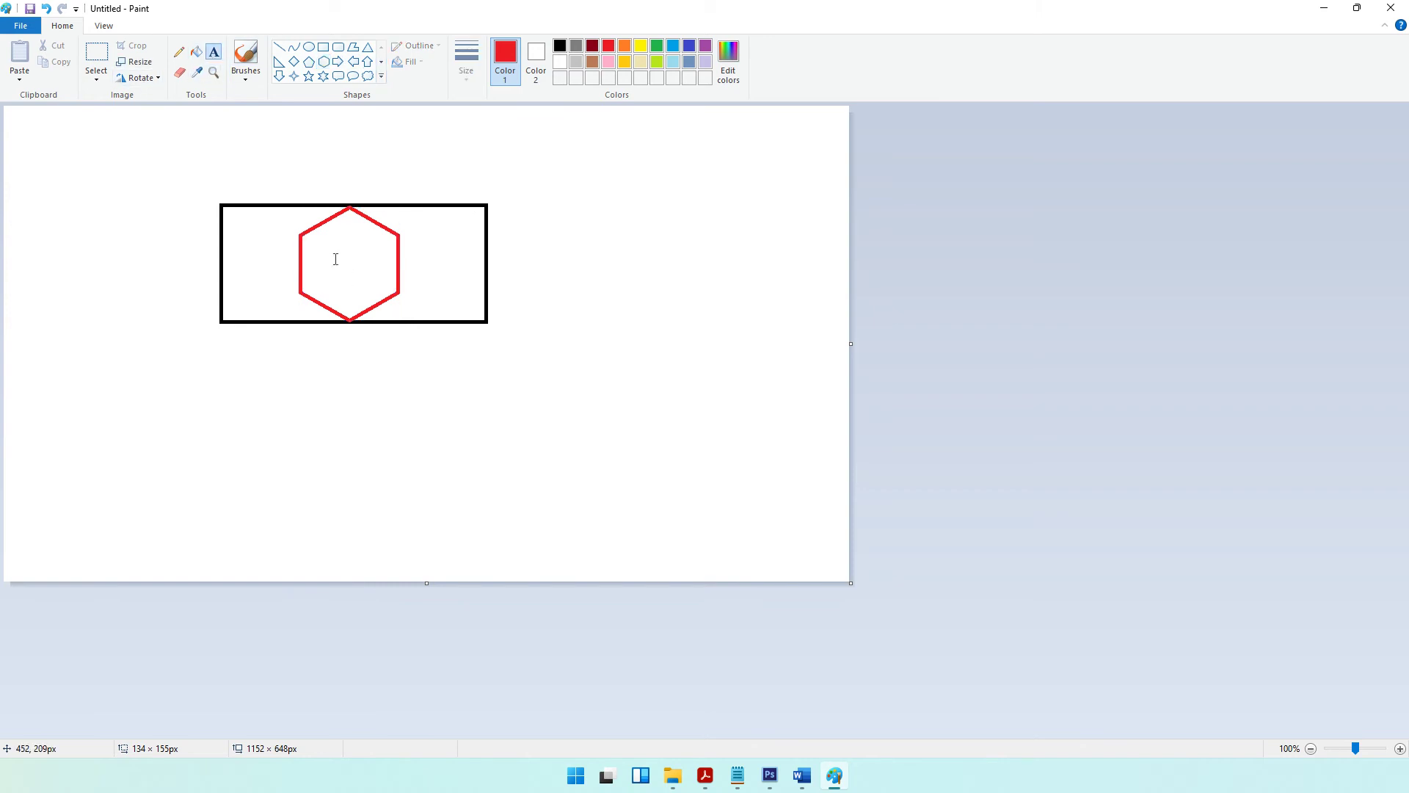
click(337, 262)
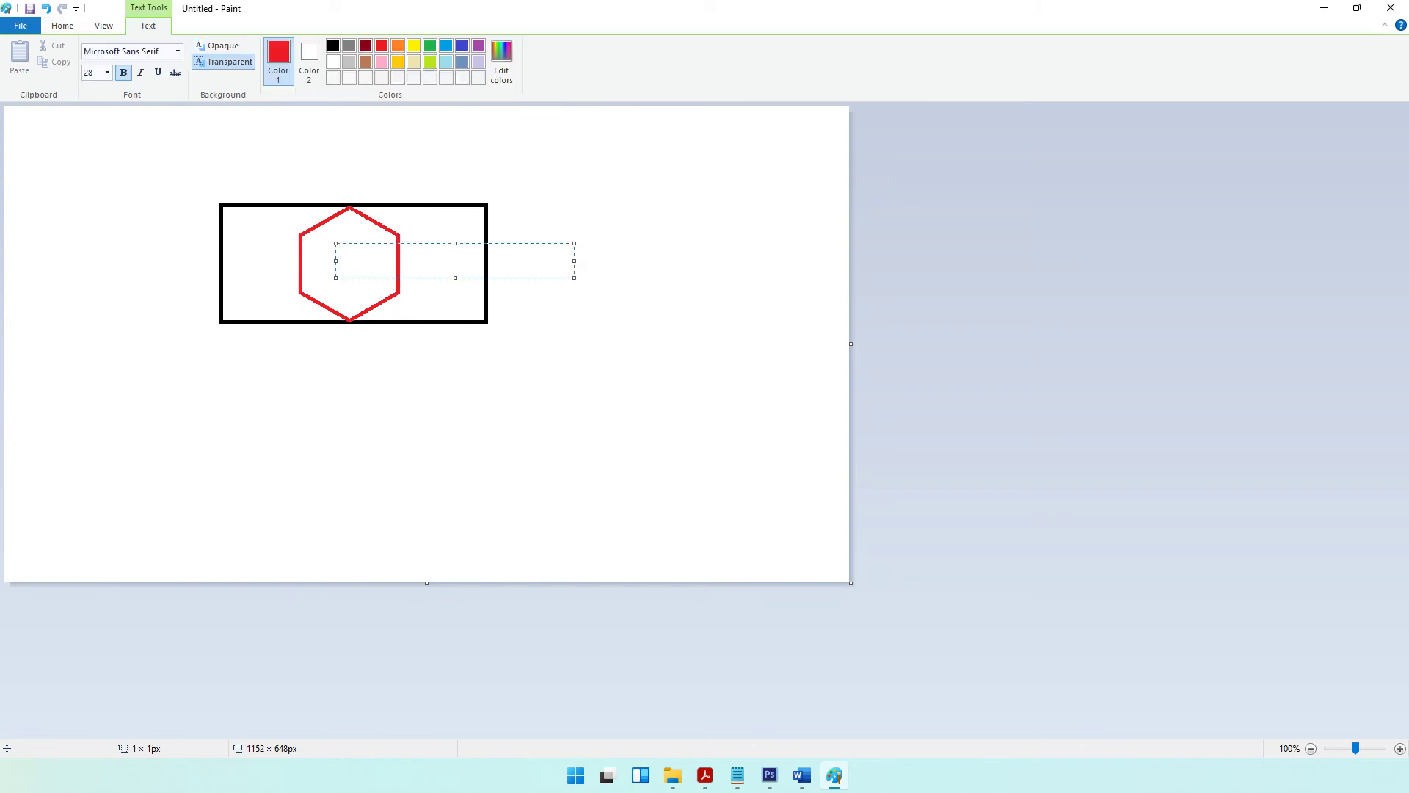
text(LANG)
drag(415, 262, 337, 262)
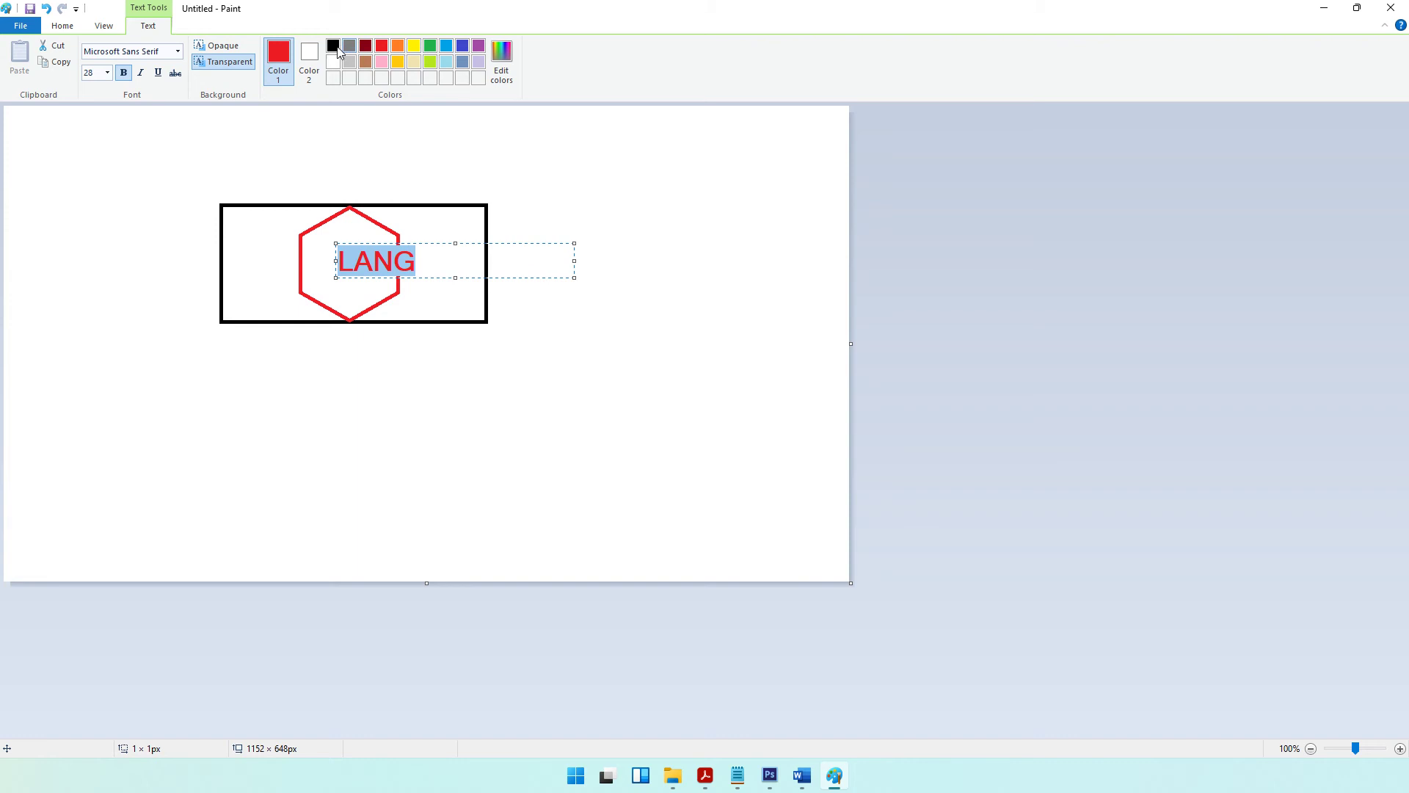
click(333, 46)
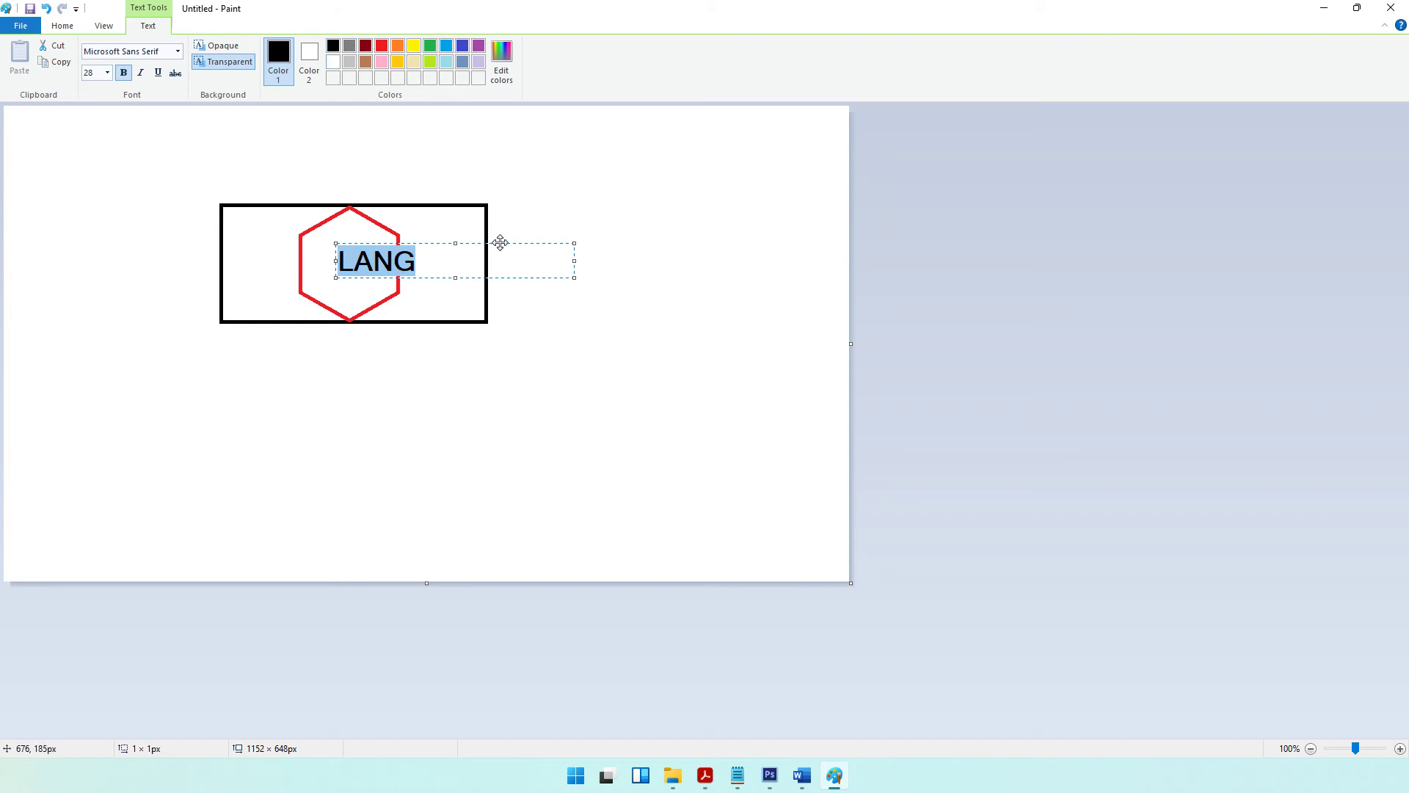
drag(498, 242, 474, 244)
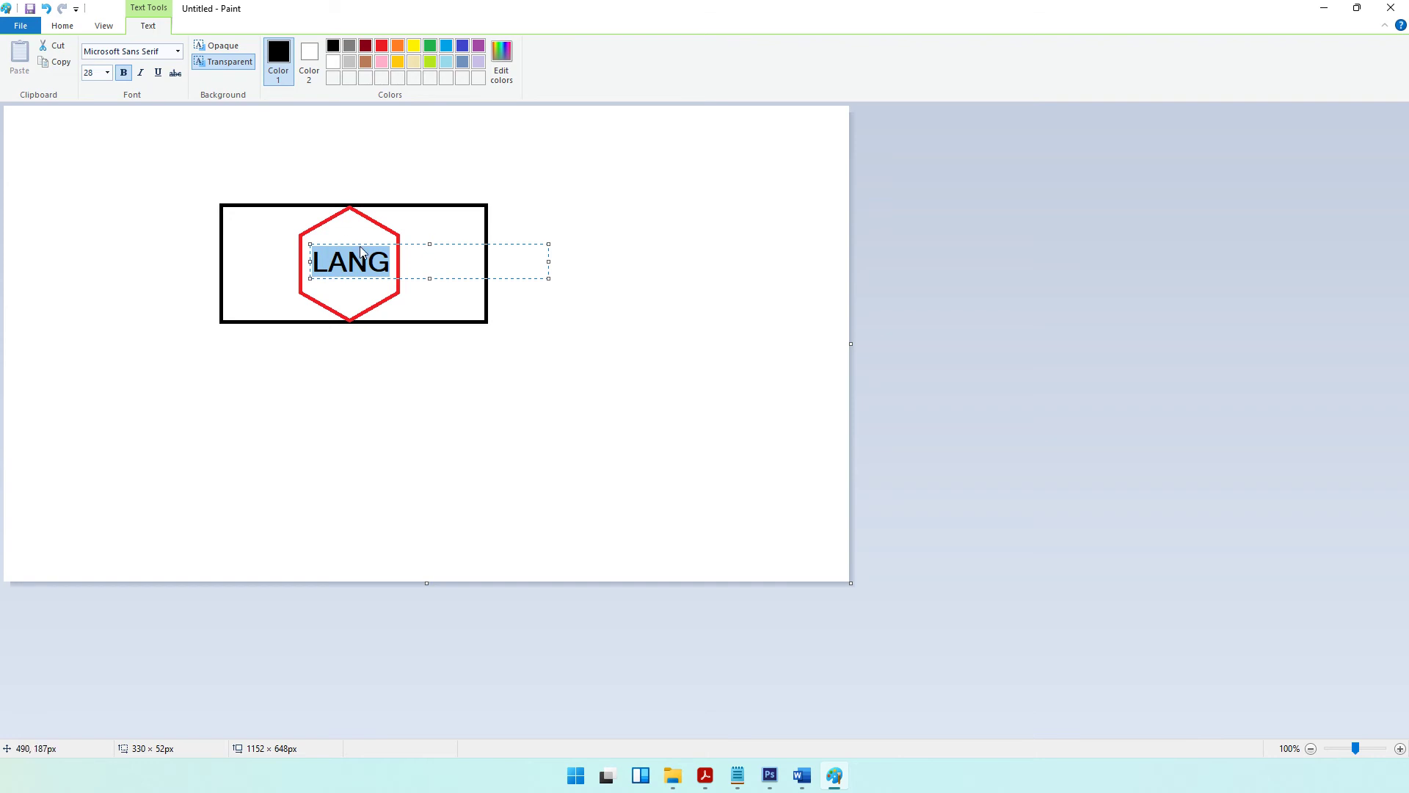
click(389, 371)
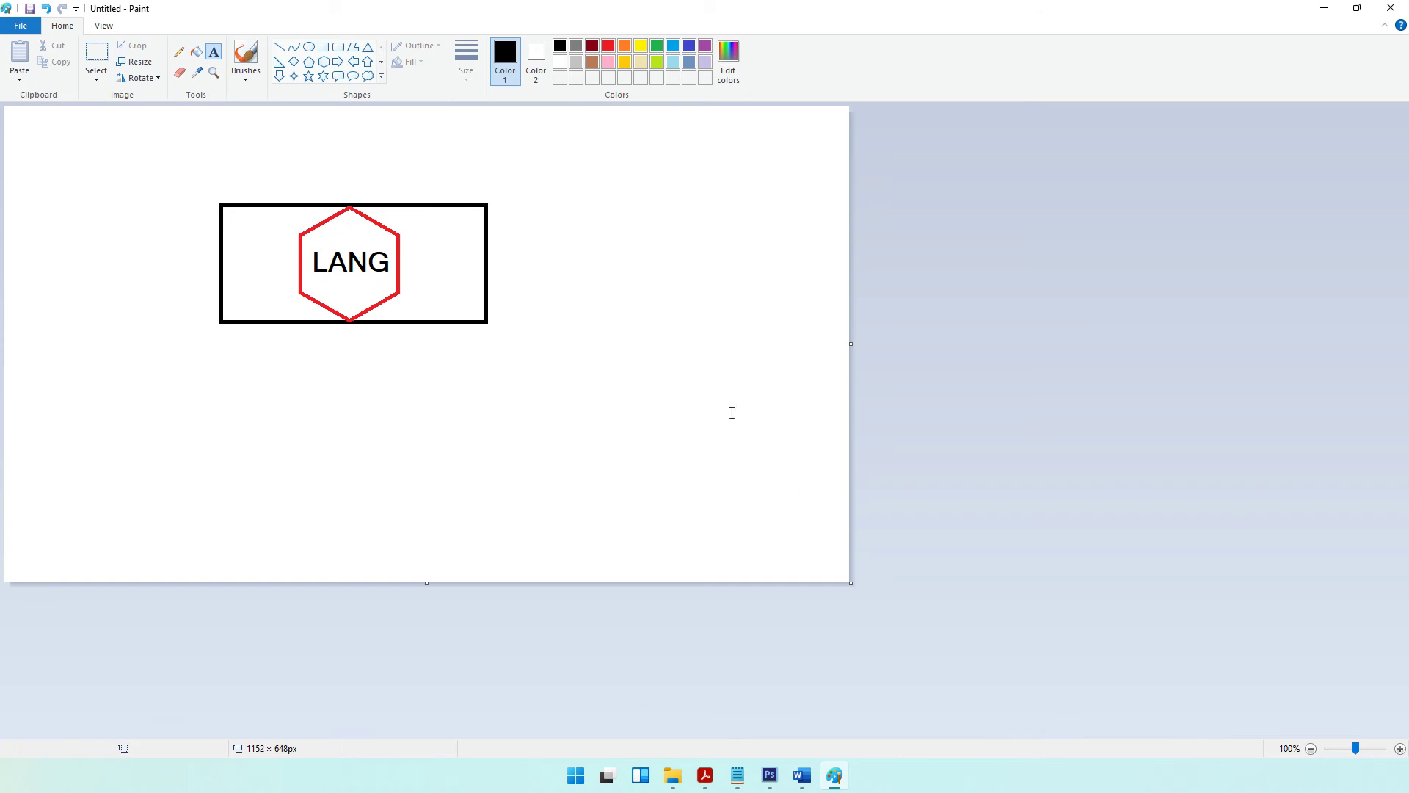
Step: Crop the canvas closely around the rectangle, leaving a narrow white margin of the image about 380 × 186 px
click(100, 75)
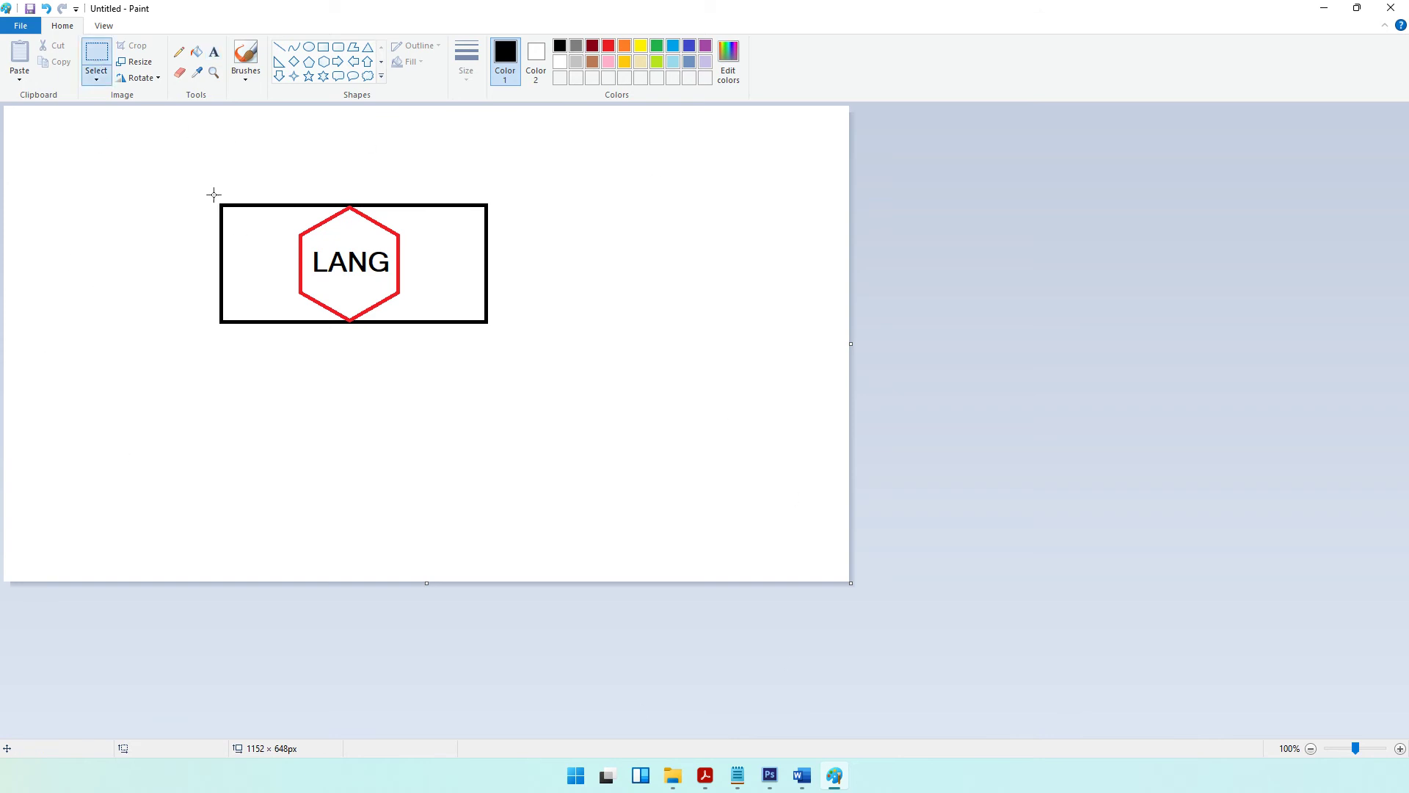
mouse_move(214, 195)
mouse_down()
mouse_move(410, 314)
mouse_move(493, 331)
mouse_up()
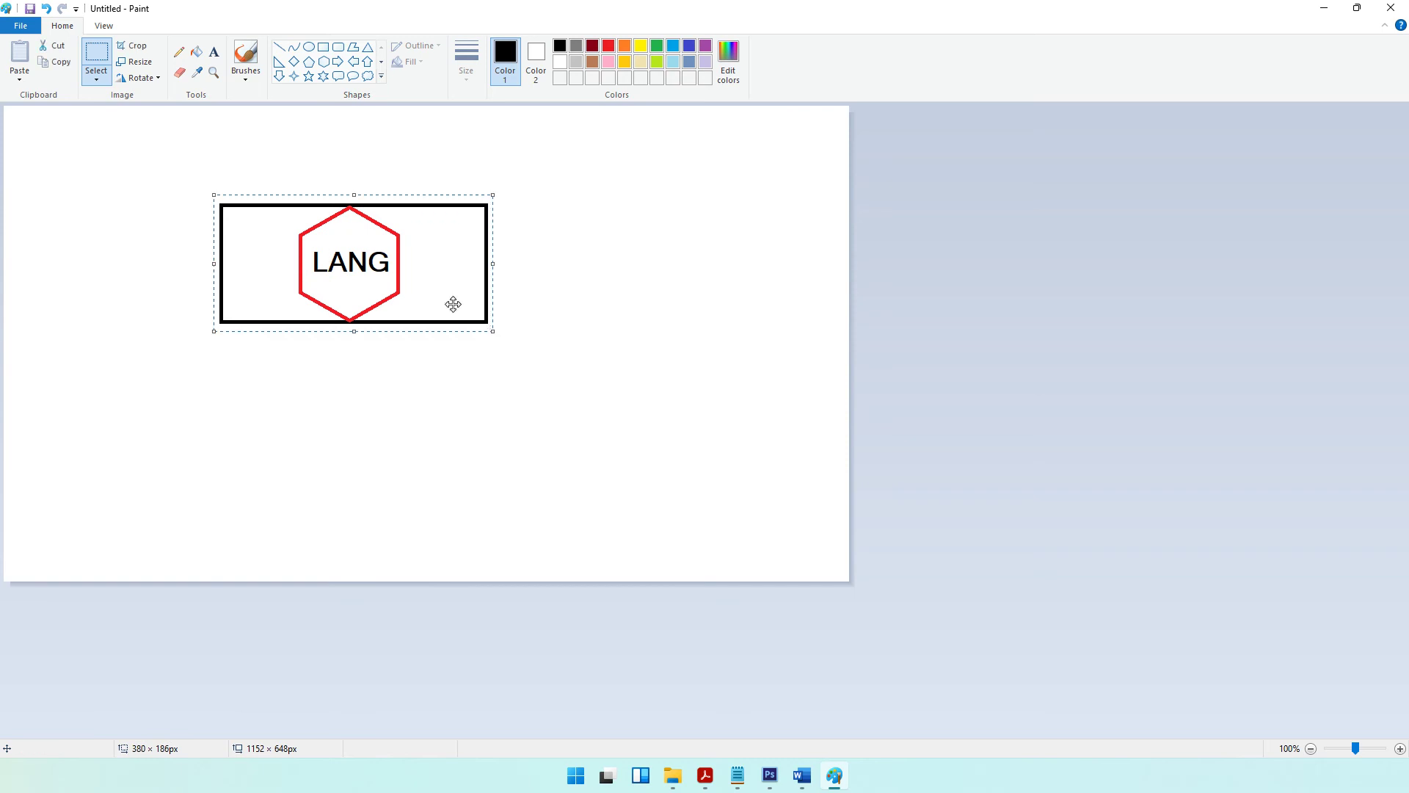
click(138, 47)
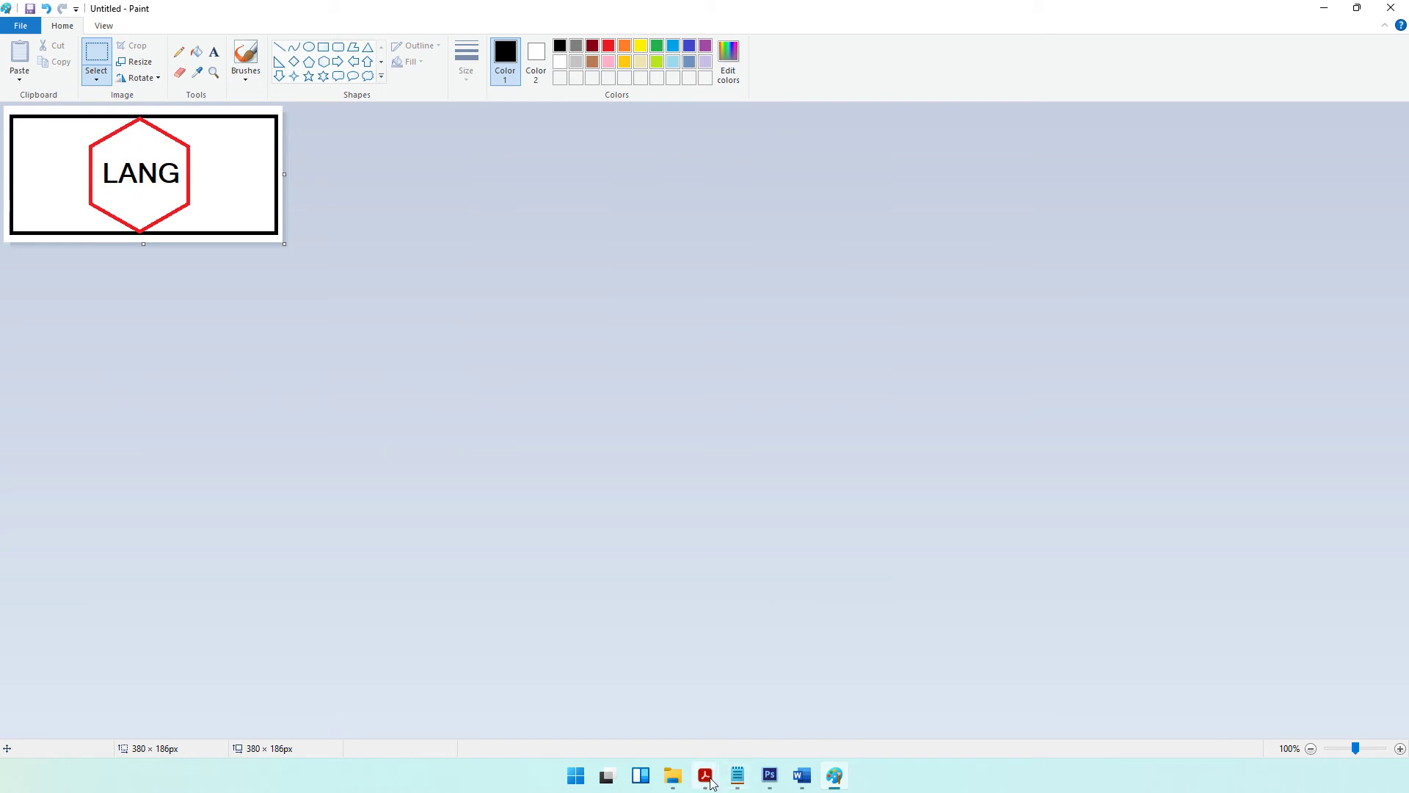
Step: Check the required logo file name in the practical paper, save the drawing as PNG "LG Logo" in the 2020 folder, and close Paint
drag(535, 433, 595, 441)
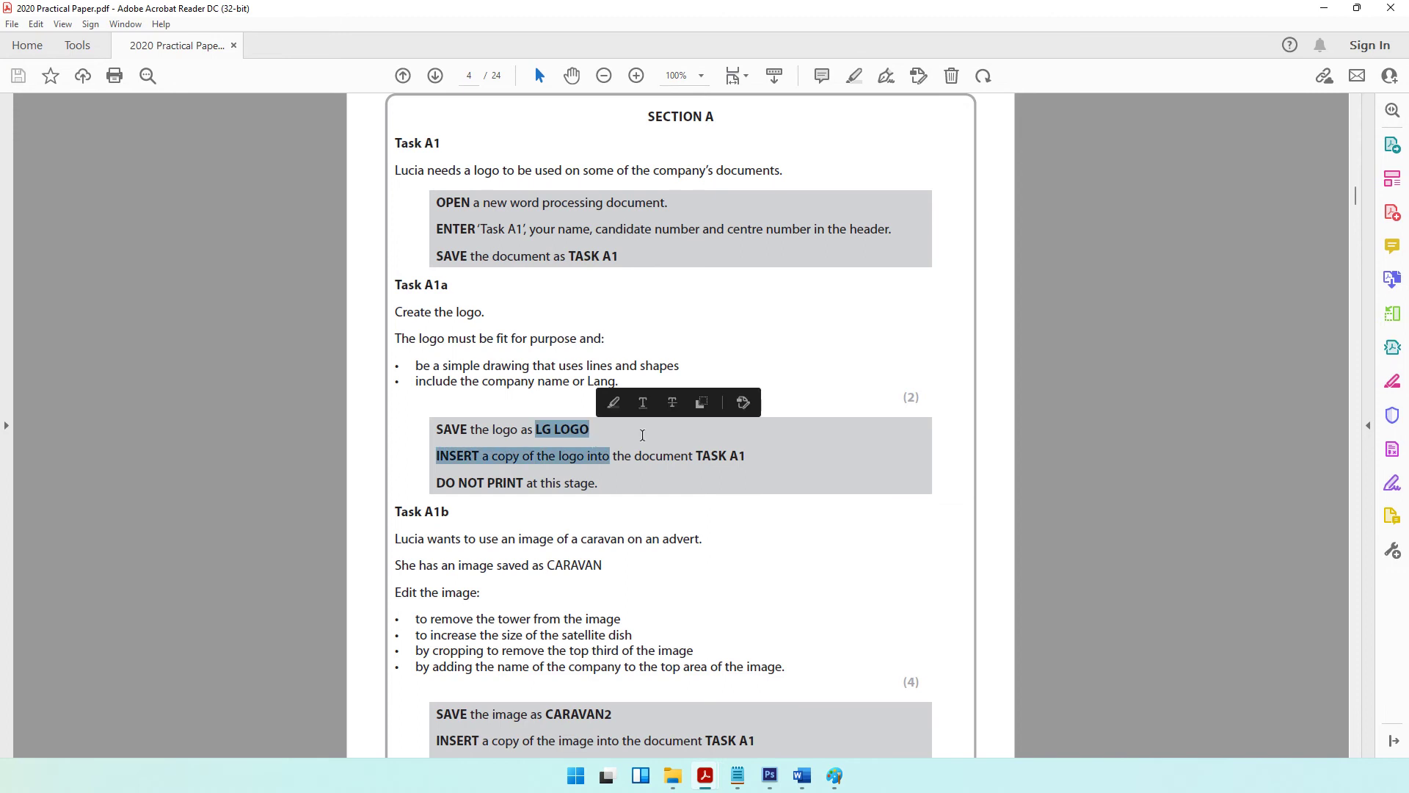
click(535, 459)
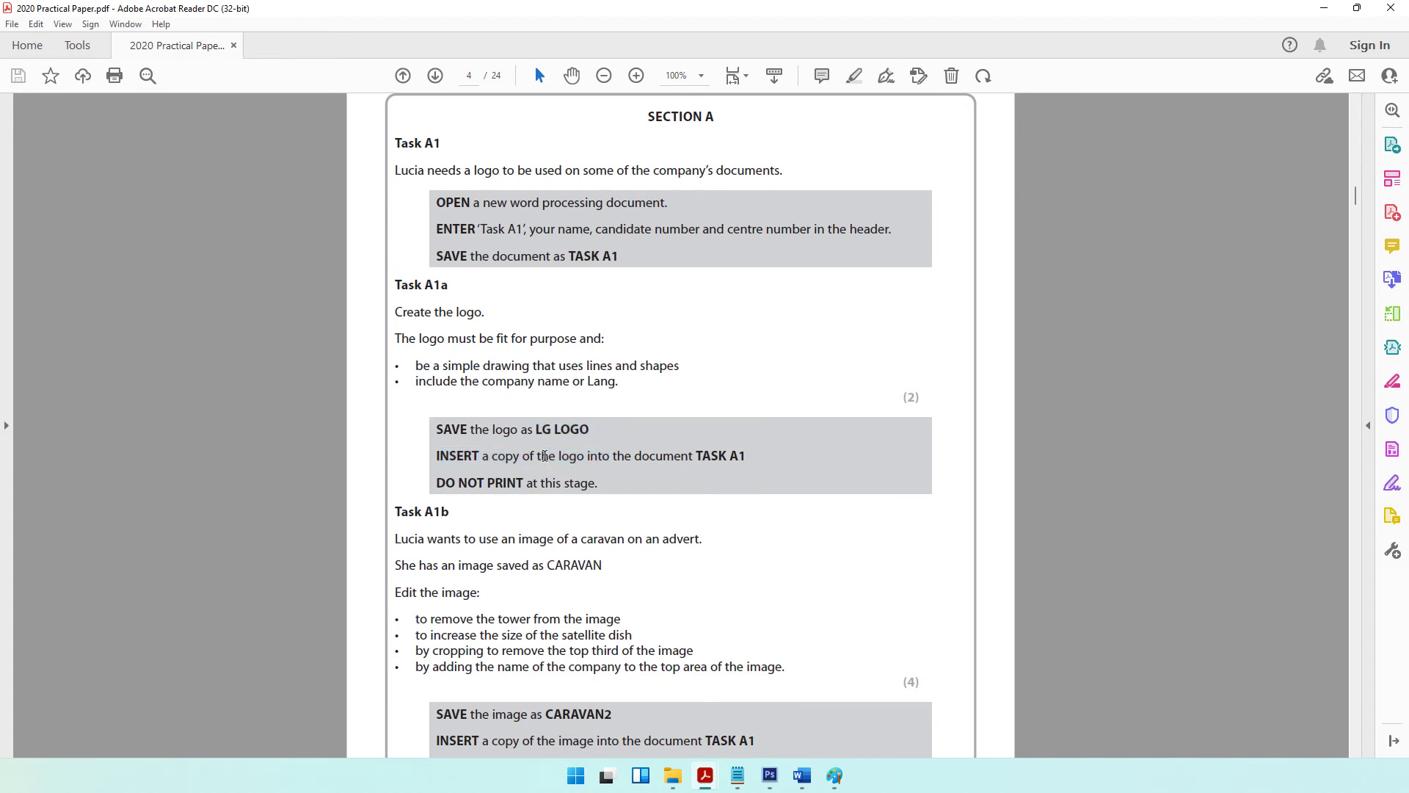
click(1325, 7)
click(34, 24)
click(73, 146)
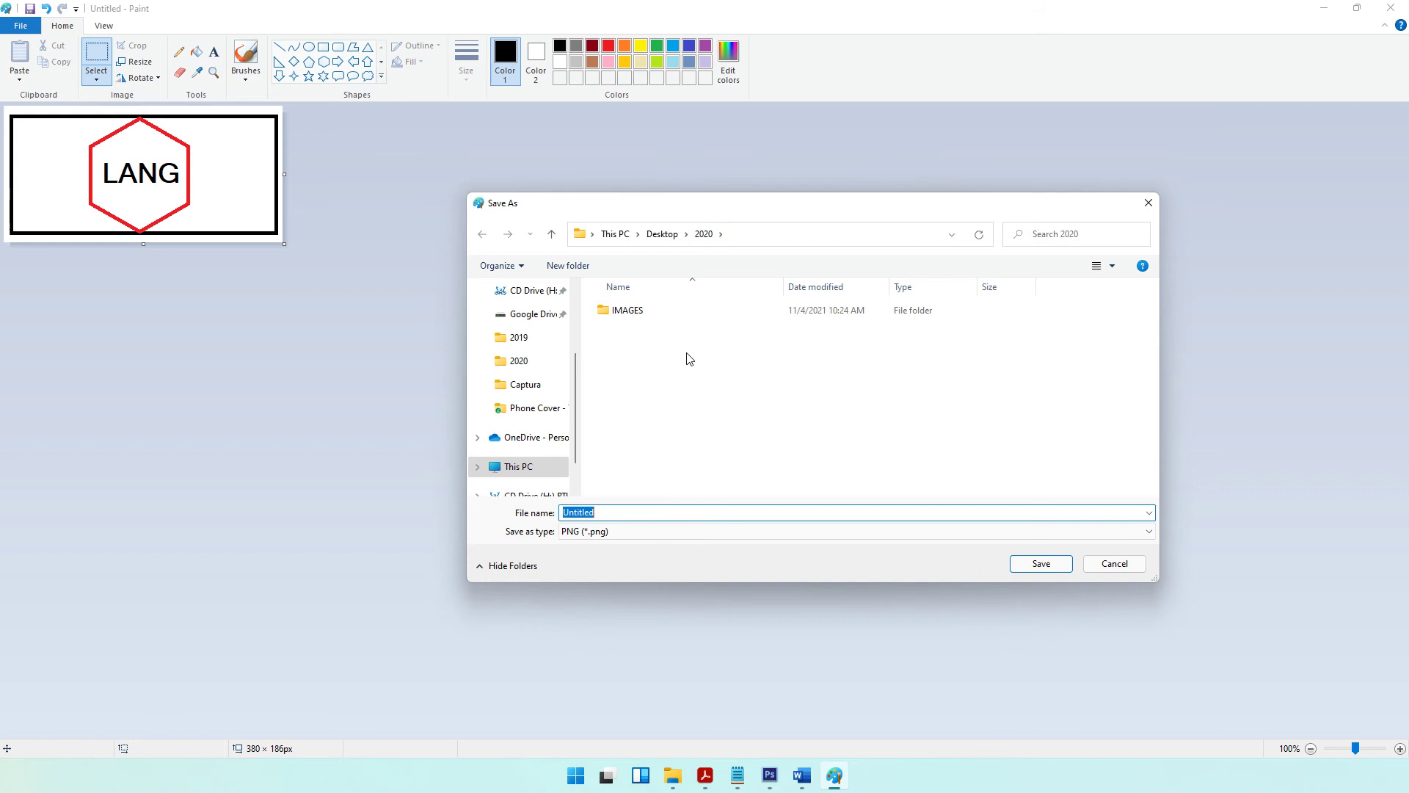
text(LG Logo)
key(Return)
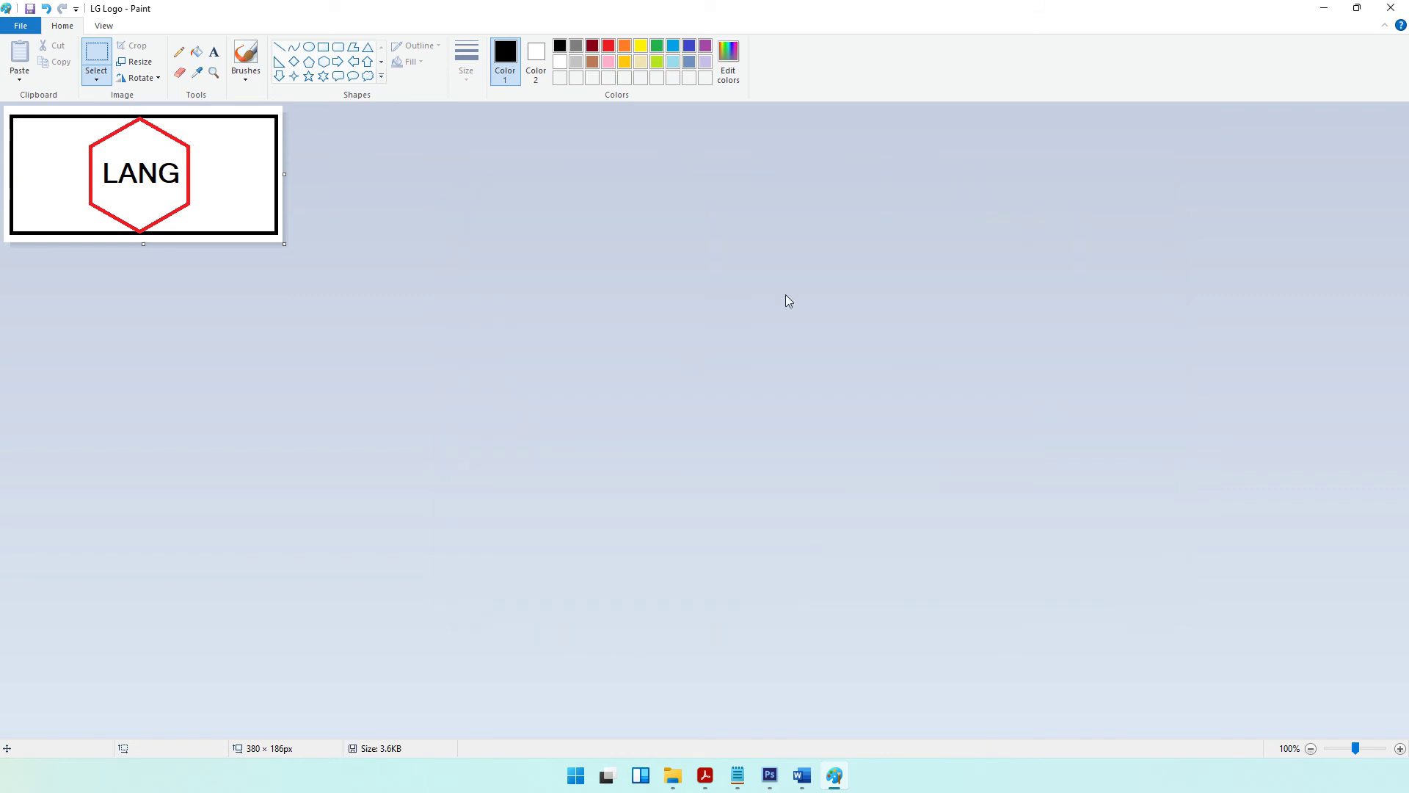
click(1390, 16)
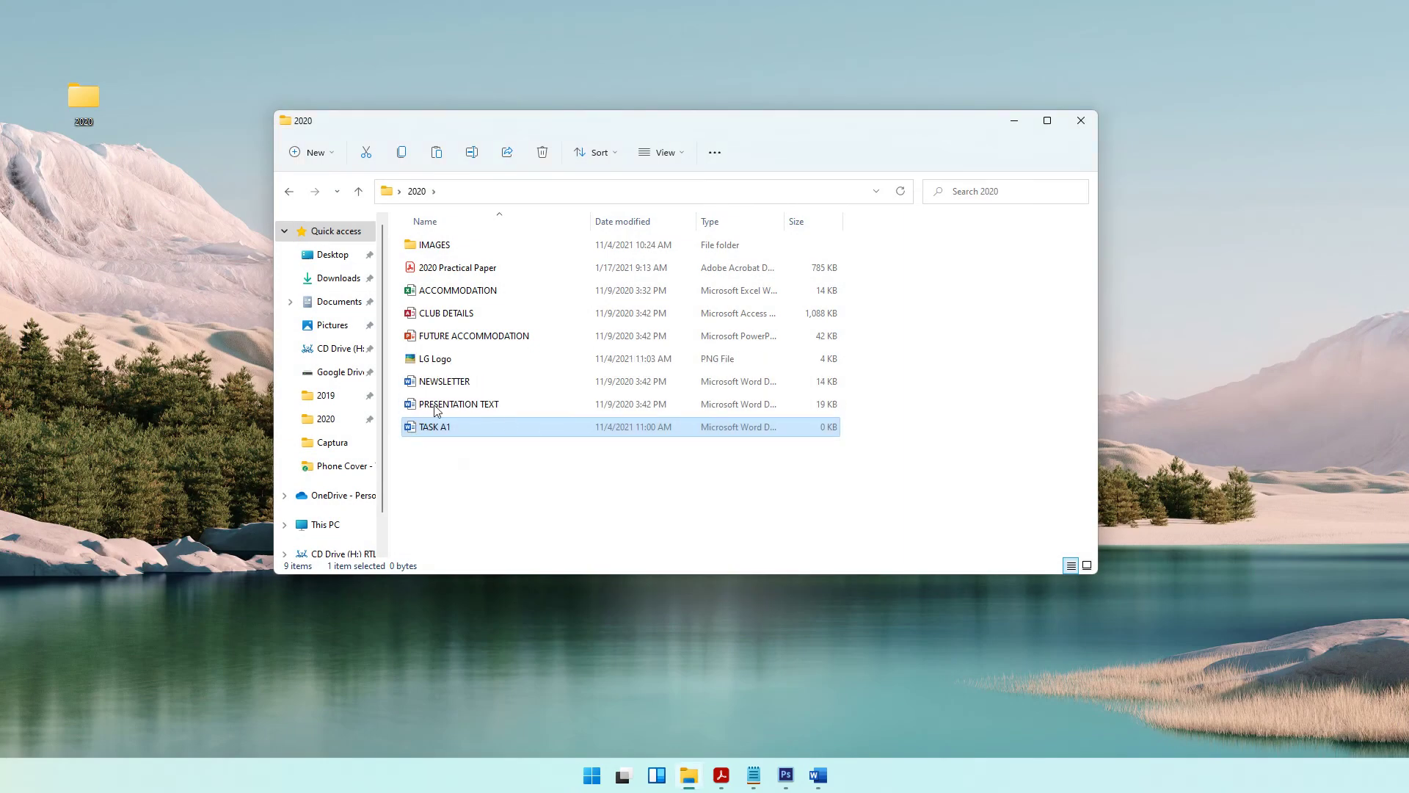
Step: Copy the LG Logo file from the 2020 folder and paste it into the TASK A1 document in Word
right_click(427, 432)
click(435, 364)
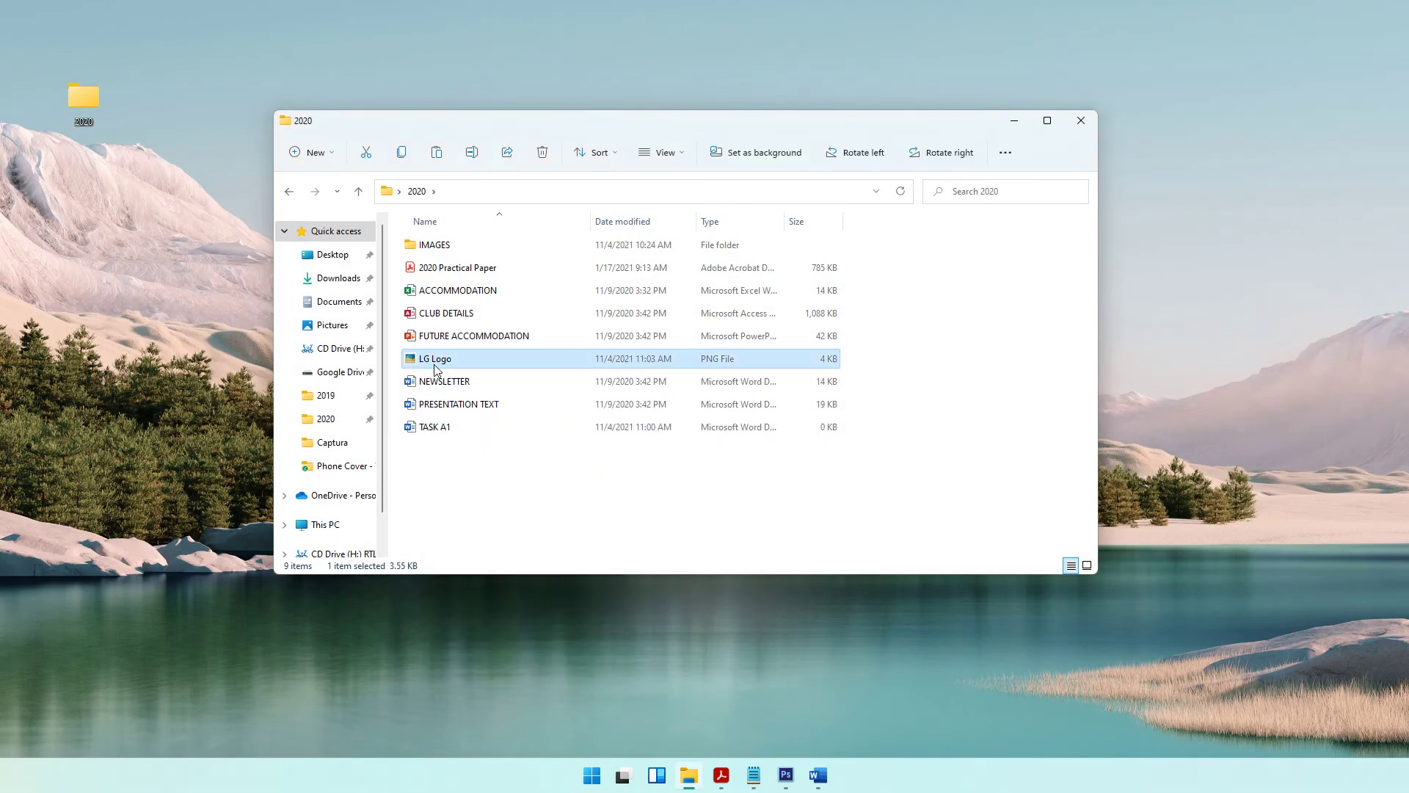
click(818, 775)
key(ctrl+v)
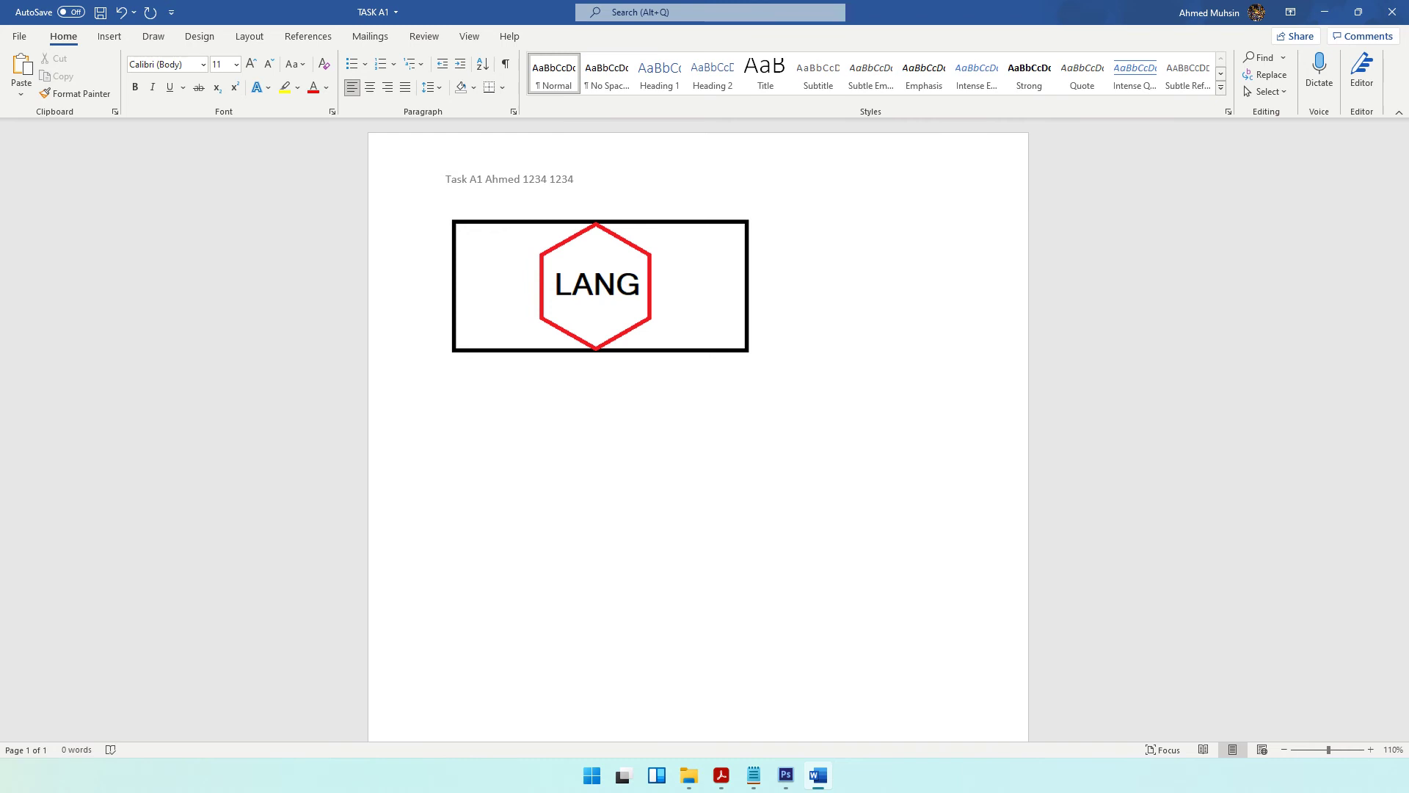
Step: Return to the practical paper in Acrobat Reader and read the Task A1b requirements for editing the CARAVAN image
click(721, 775)
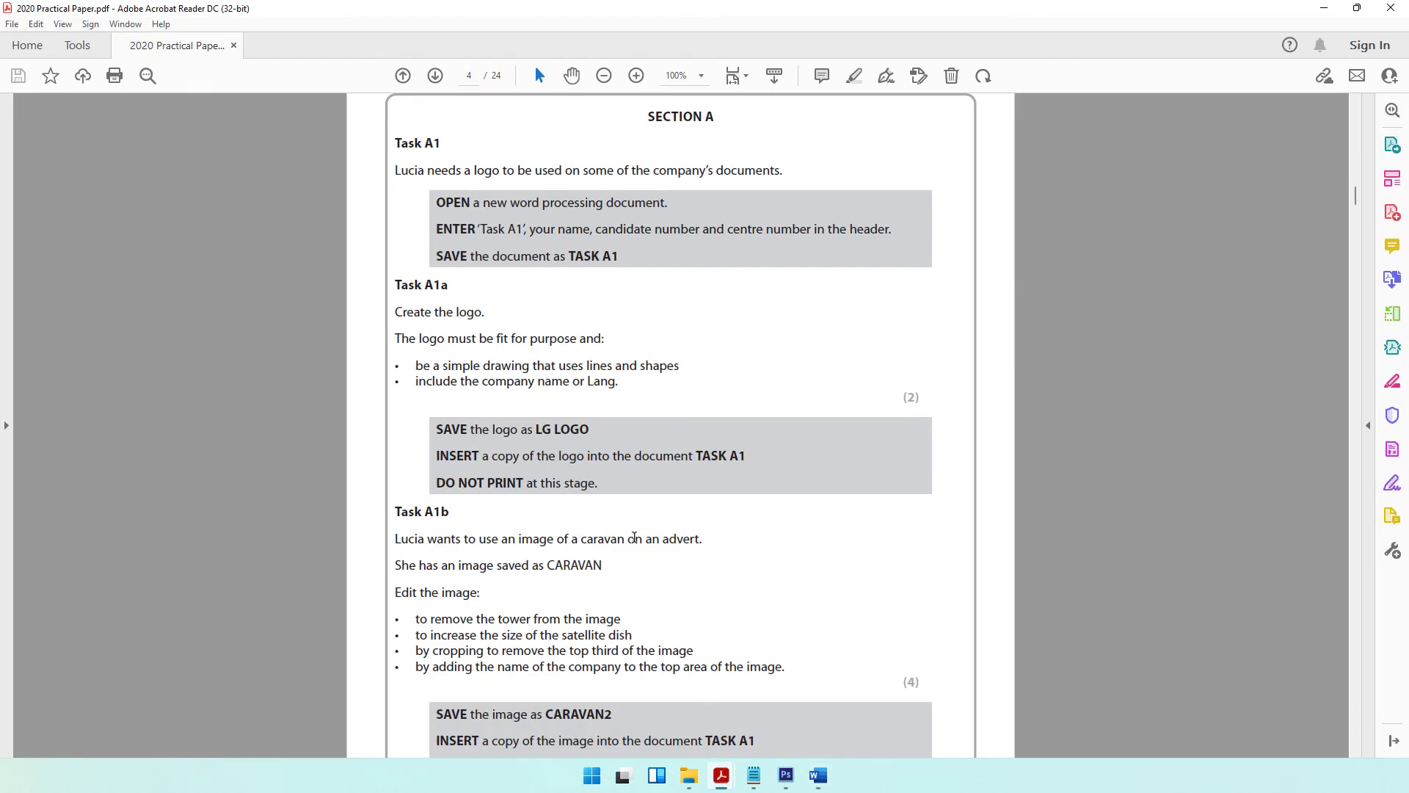
drag(490, 483, 584, 486)
scroll(584, 486, down, 2)
mouse_move(440, 441)
mouse_down()
mouse_move(429, 469)
mouse_move(697, 472)
mouse_move(663, 481)
mouse_up()
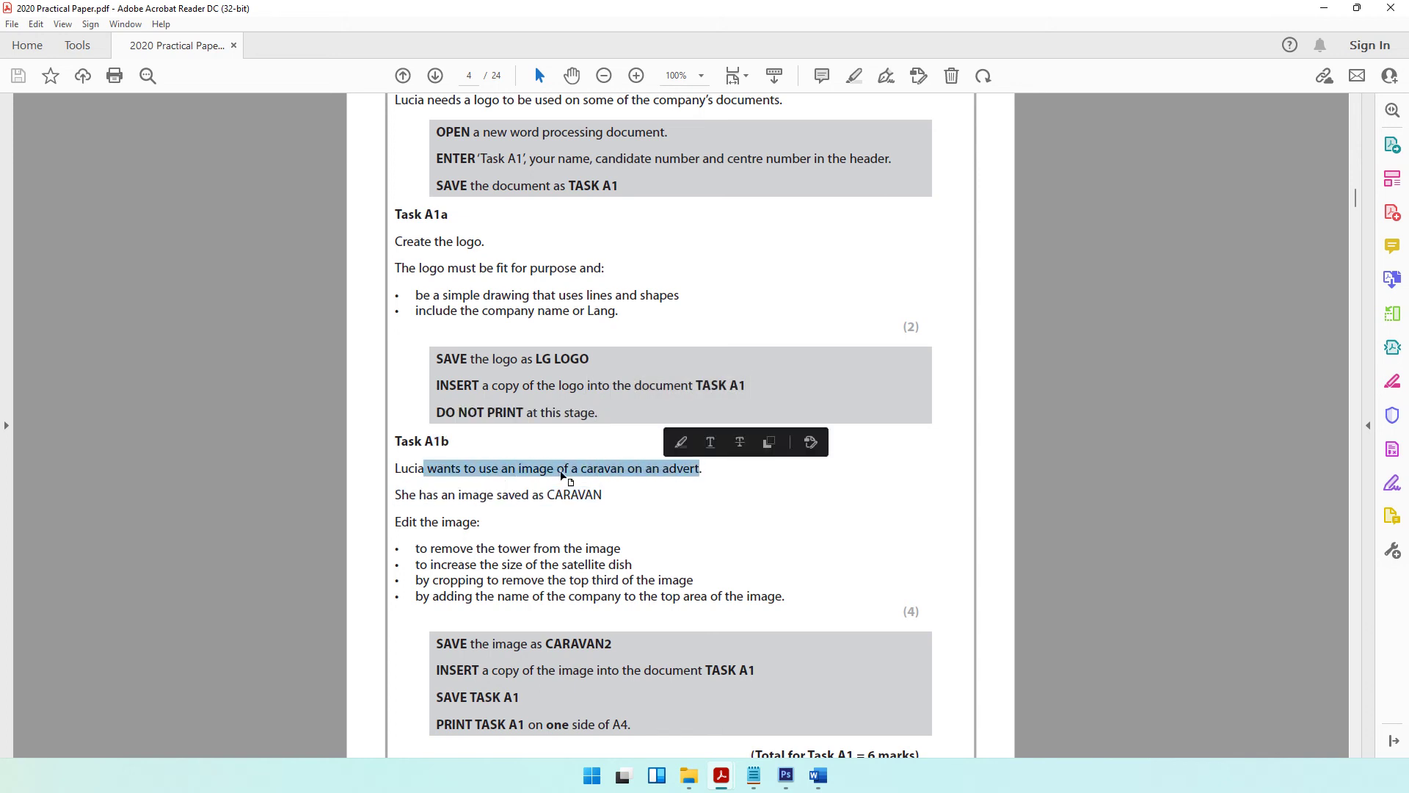
drag(458, 491, 569, 499)
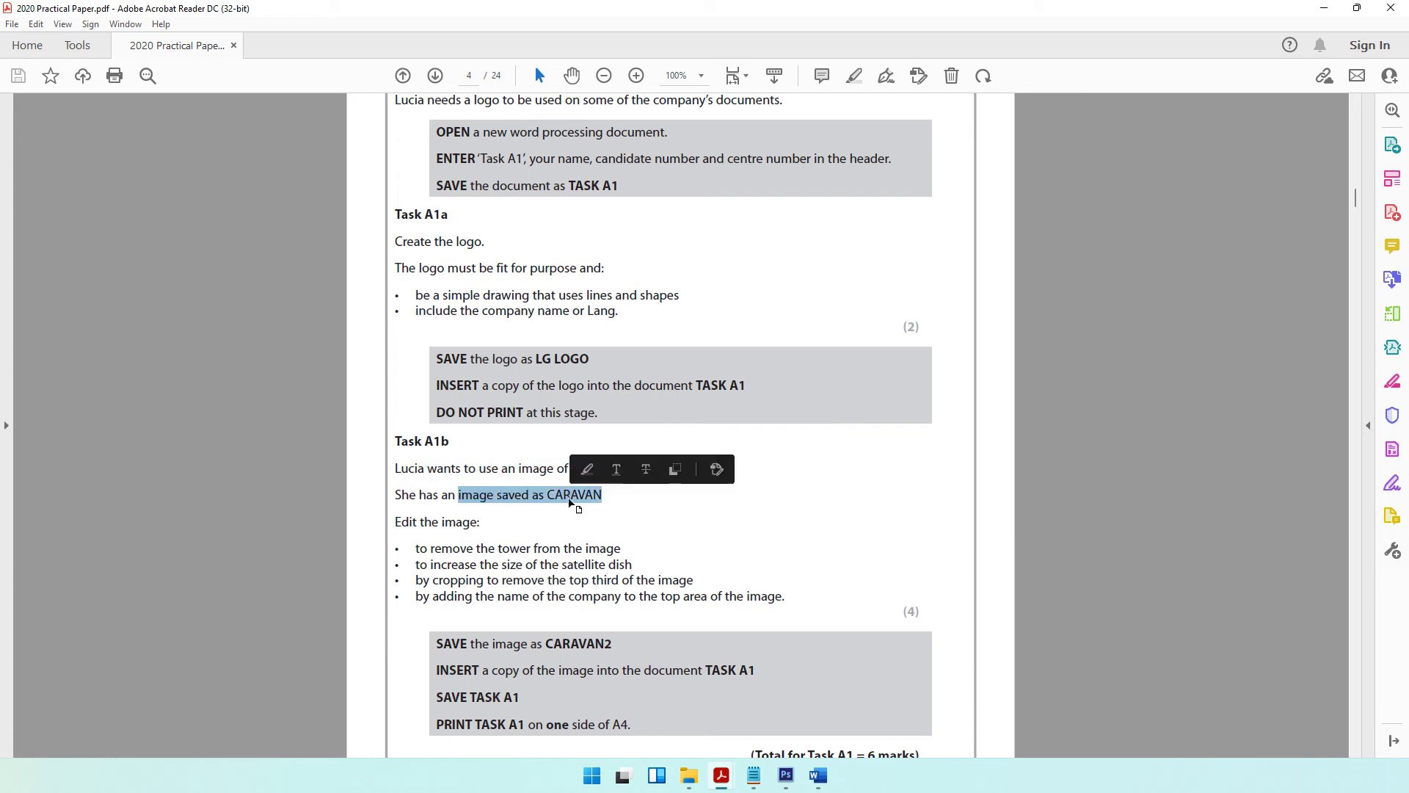
drag(416, 547, 764, 601)
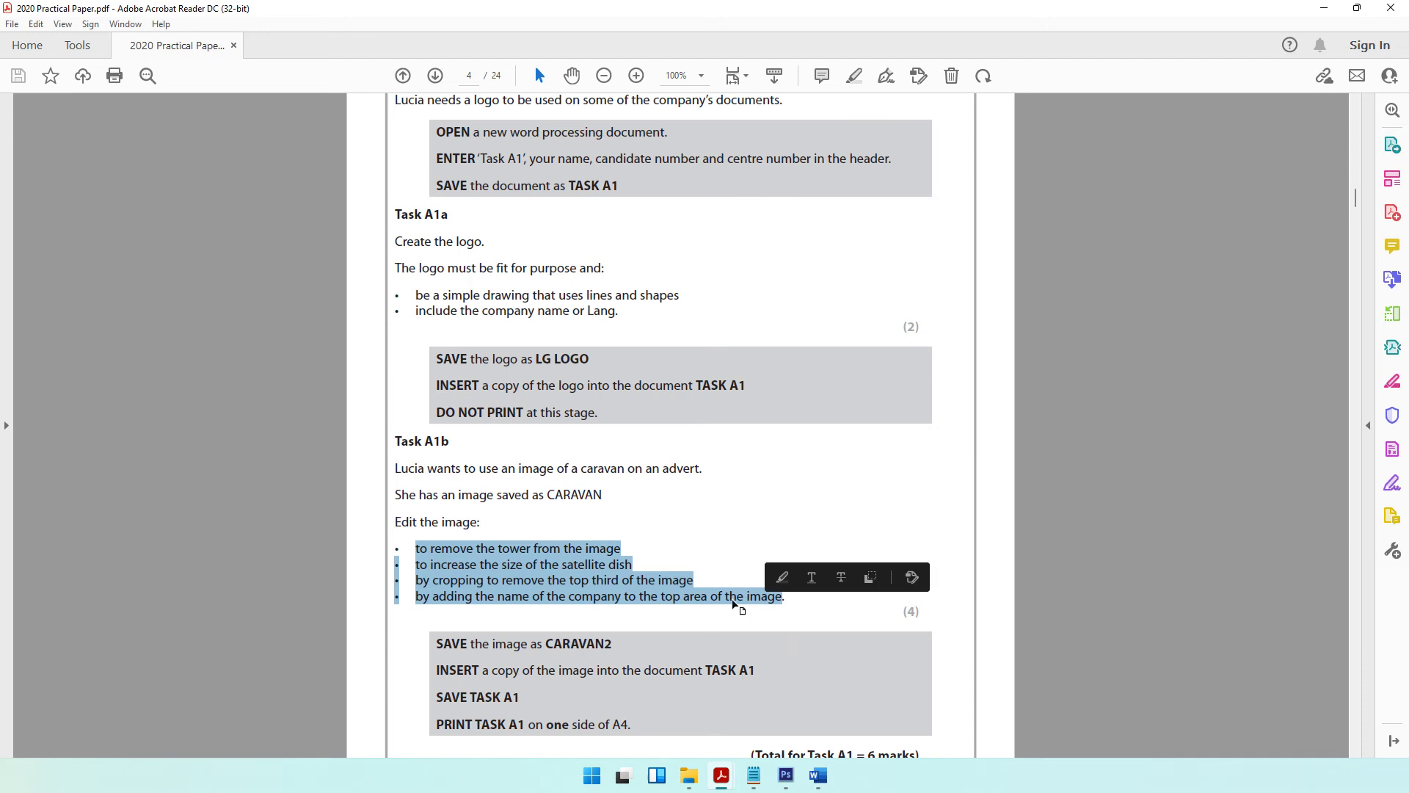
click(570, 497)
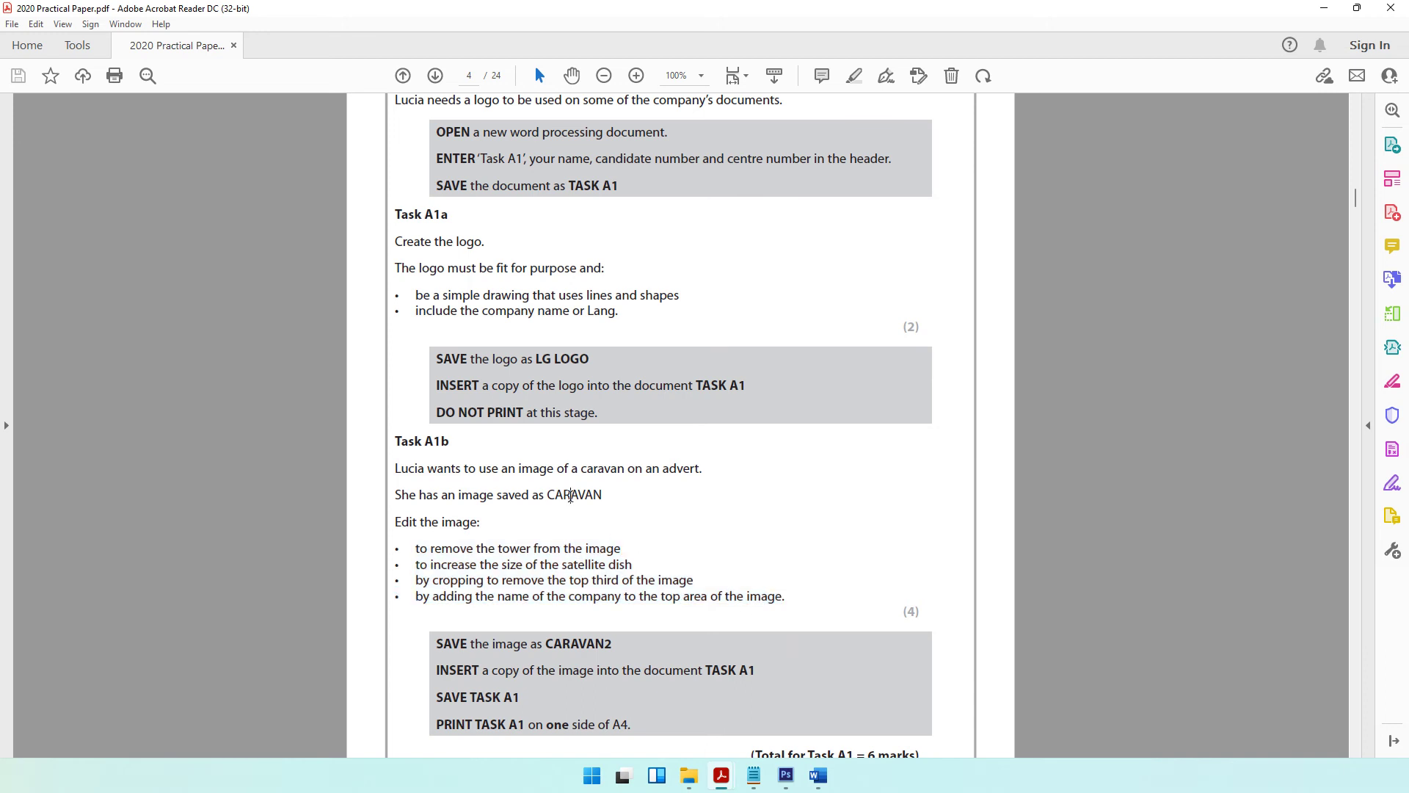
drag(475, 548, 499, 600)
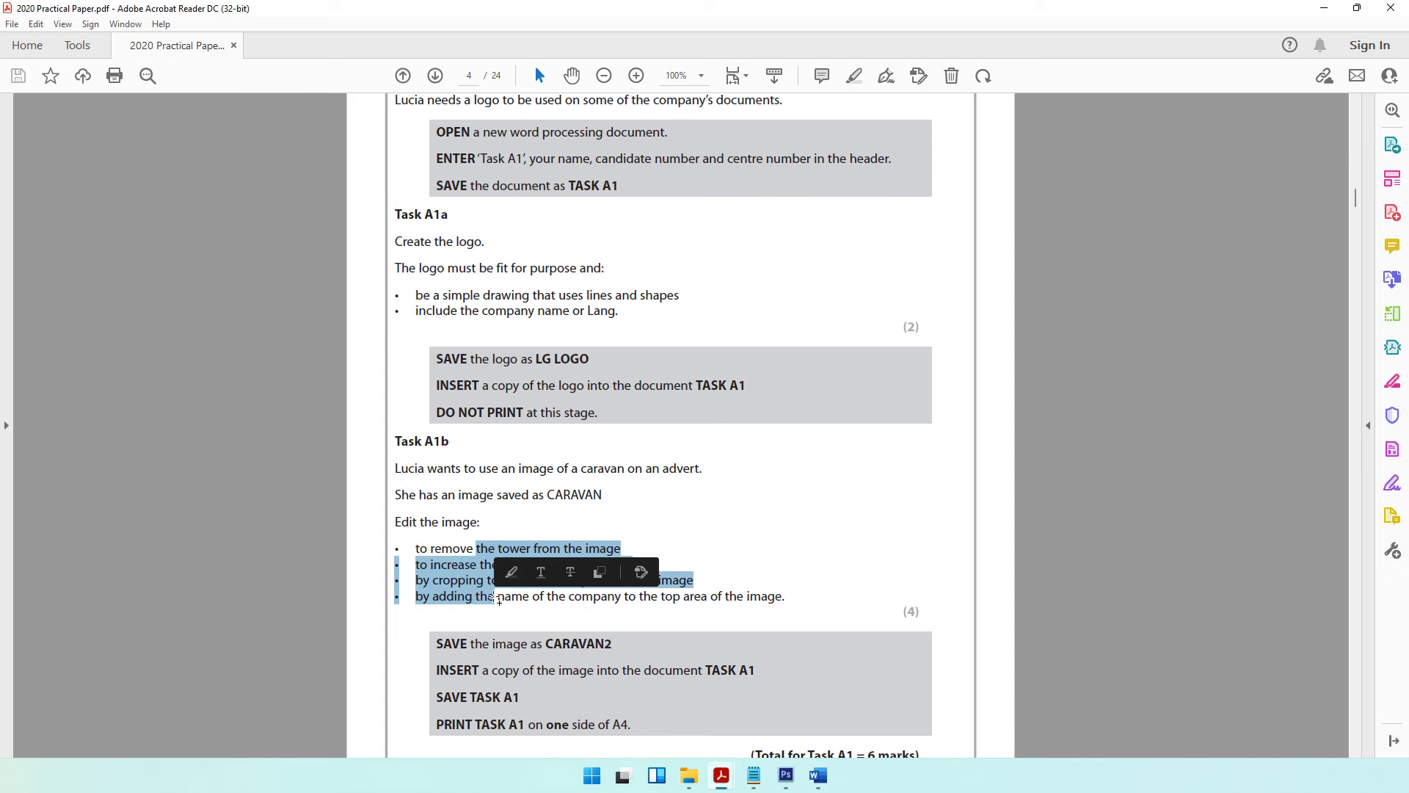
Step: Open the CARAVAN image from the IMAGES folder inside 2020 in Photoshop
click(688, 775)
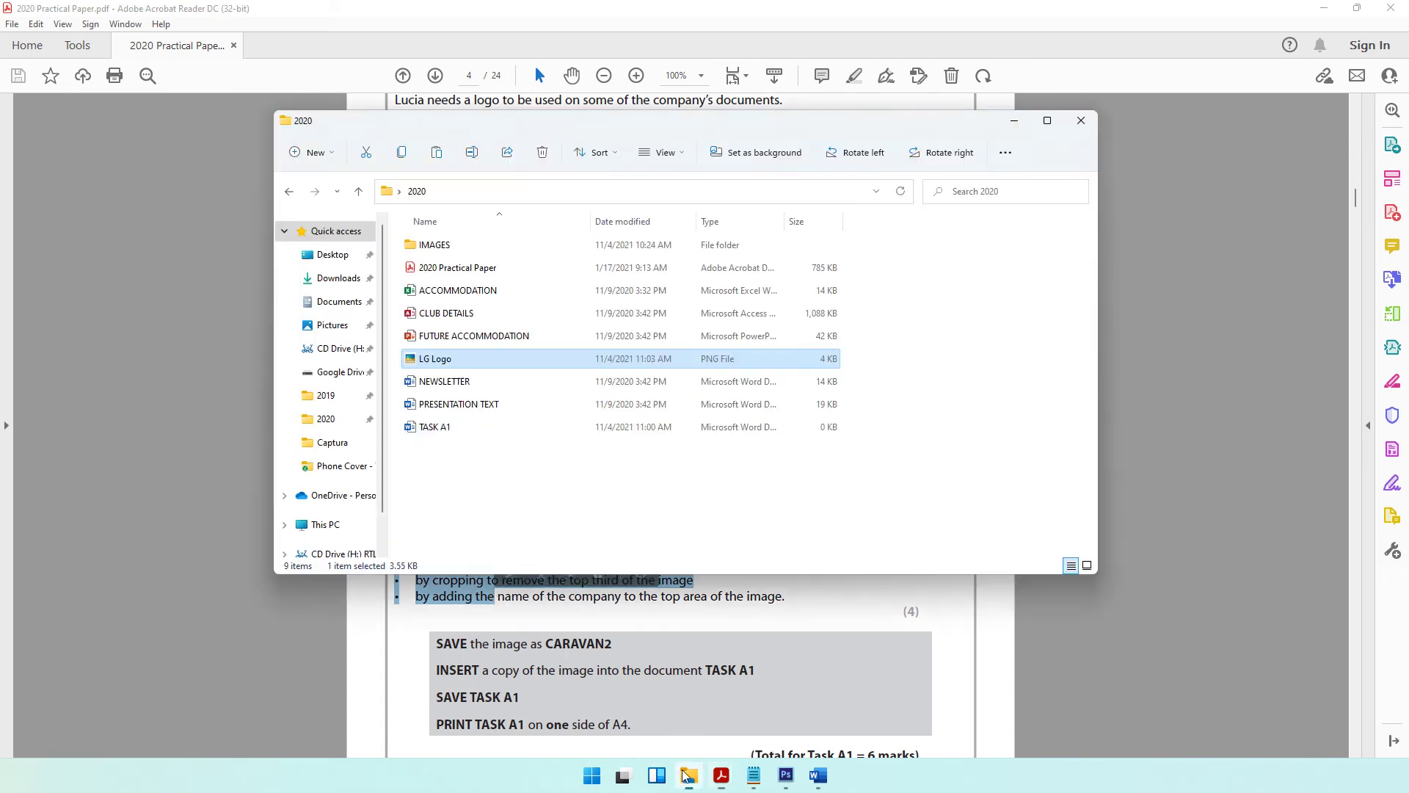
click(438, 248)
double_click(438, 248)
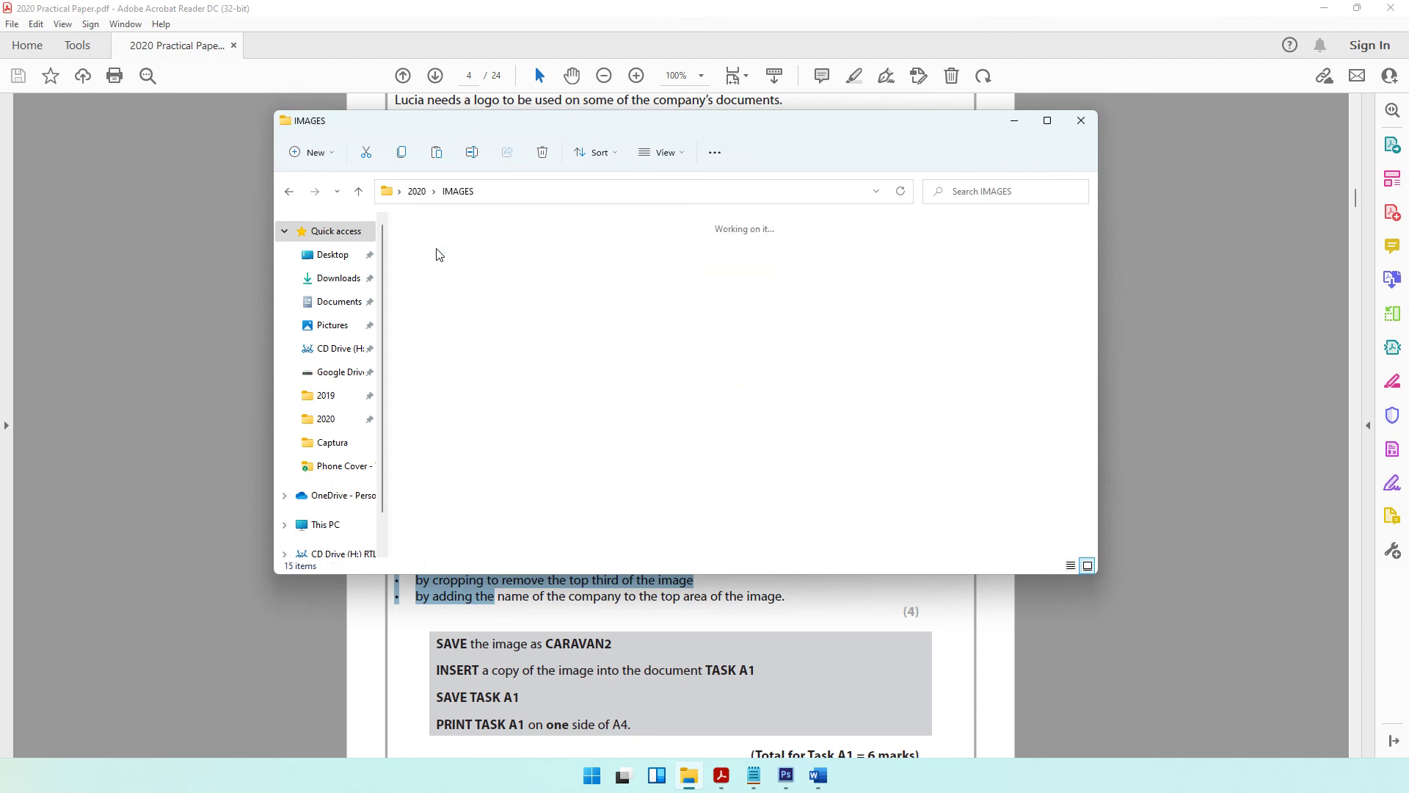
click(440, 272)
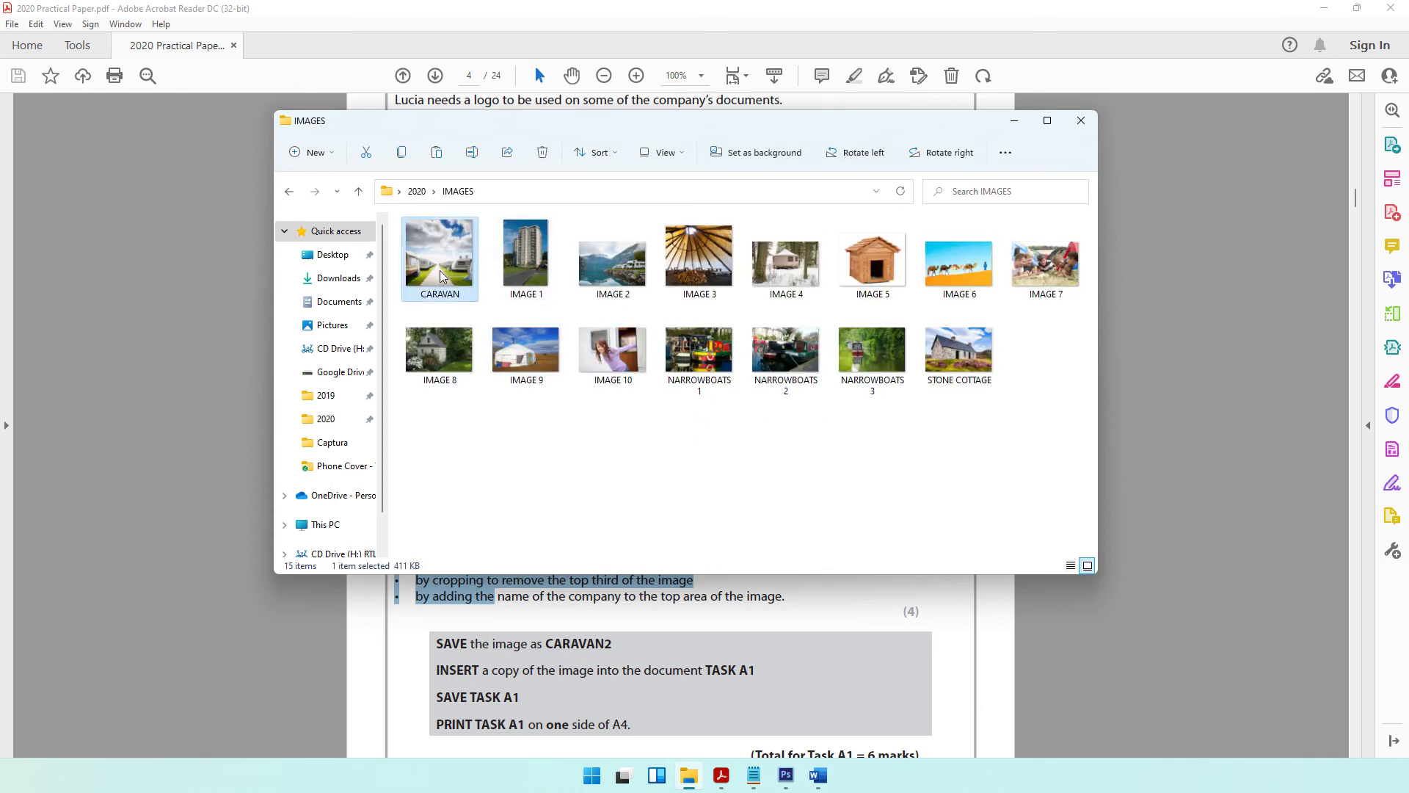
click(785, 775)
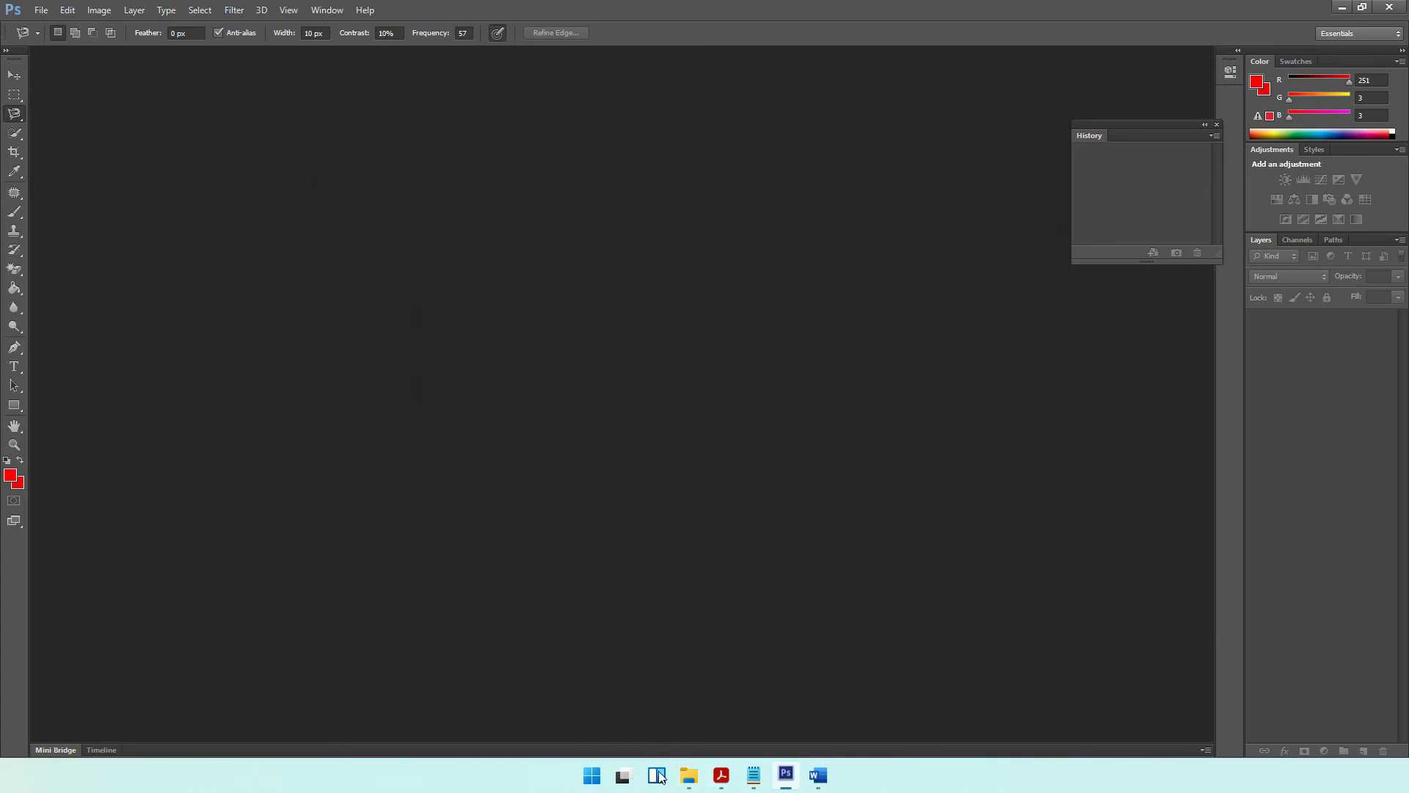
click(689, 775)
drag(418, 271, 157, 168)
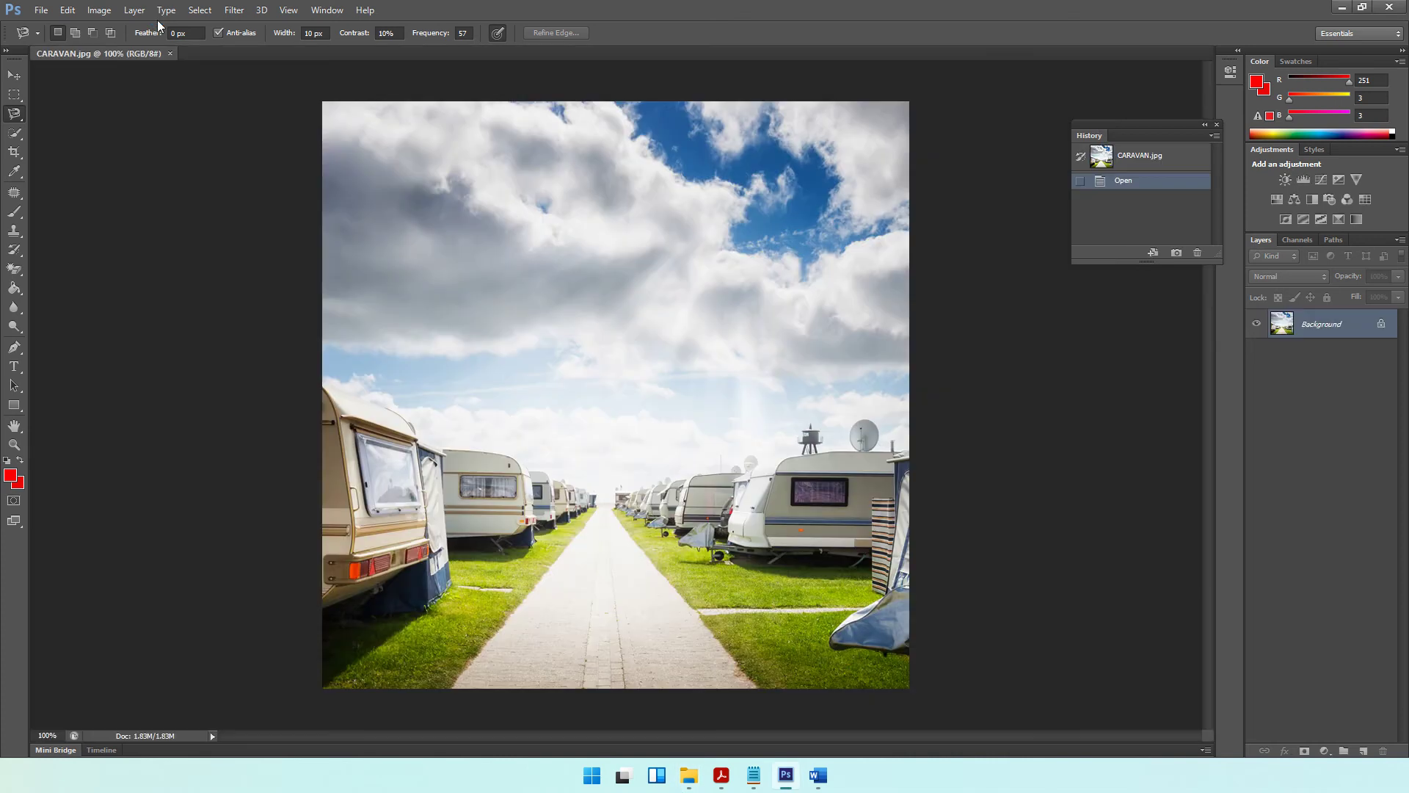
Step: Check the Task A1b requirement about removing the tower in the Acrobat Reader practical paper and return to Photoshop
click(786, 776)
click(722, 775)
drag(469, 547, 623, 550)
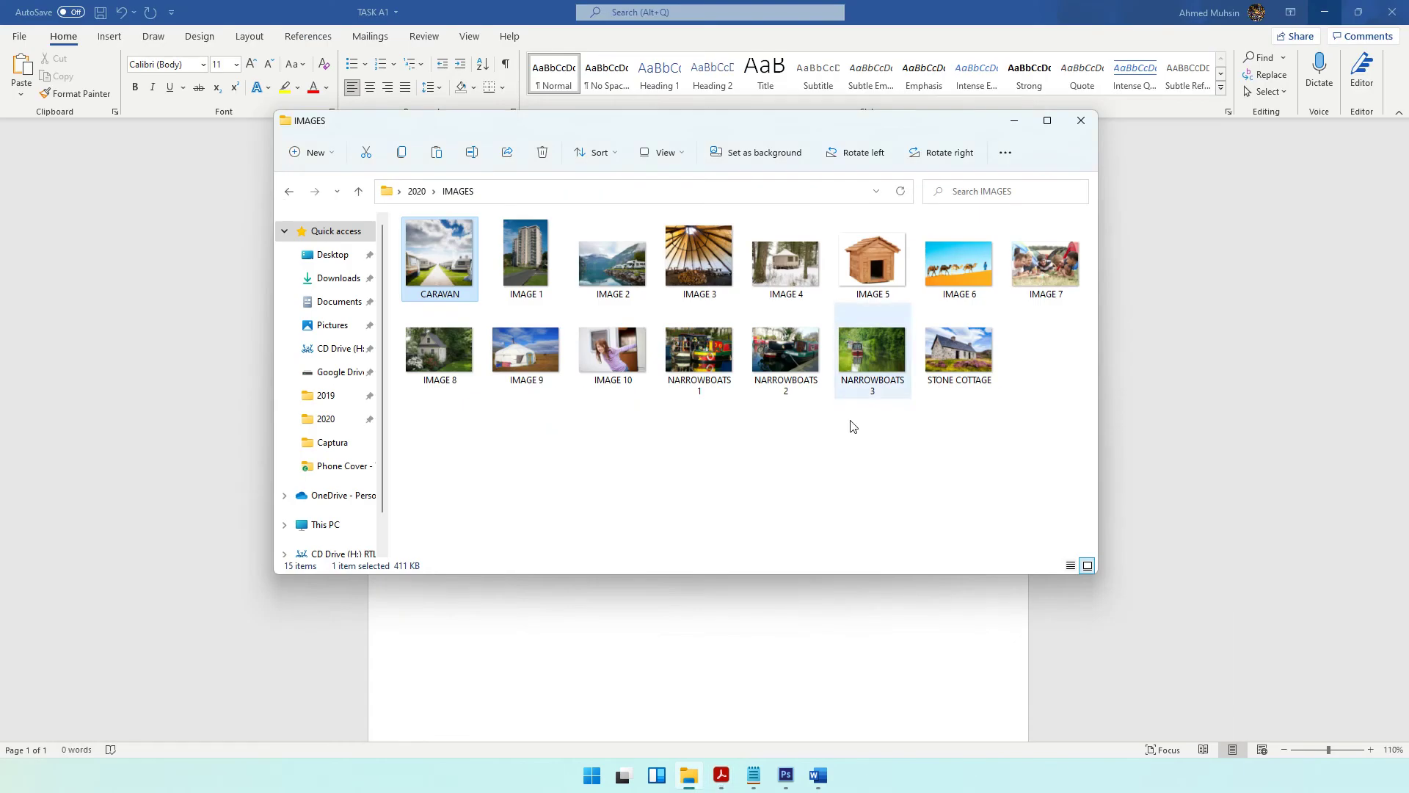
click(787, 775)
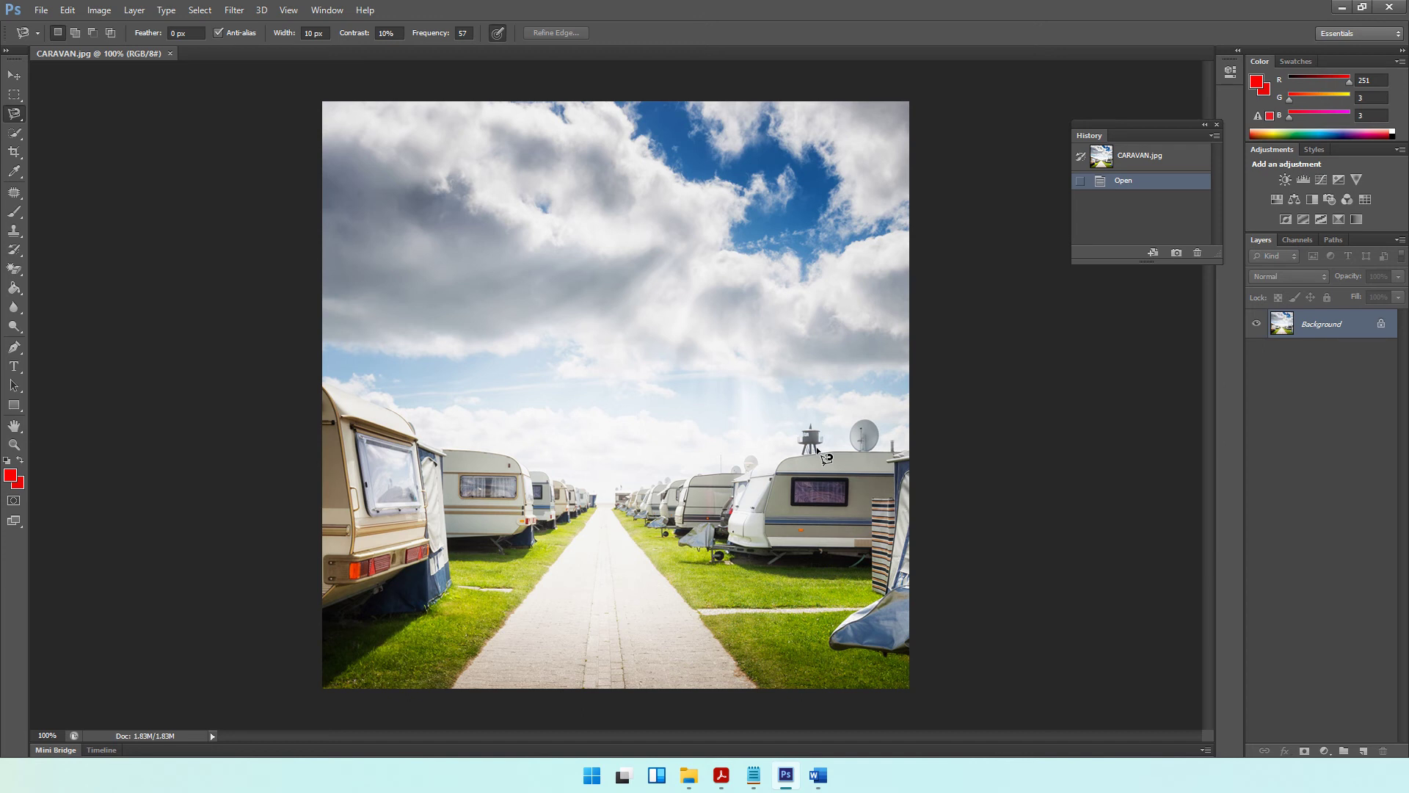
Step: Remove the tower above the caravan roof with the Clone Stamp tool, using the sky beside it as the source
click(13, 231)
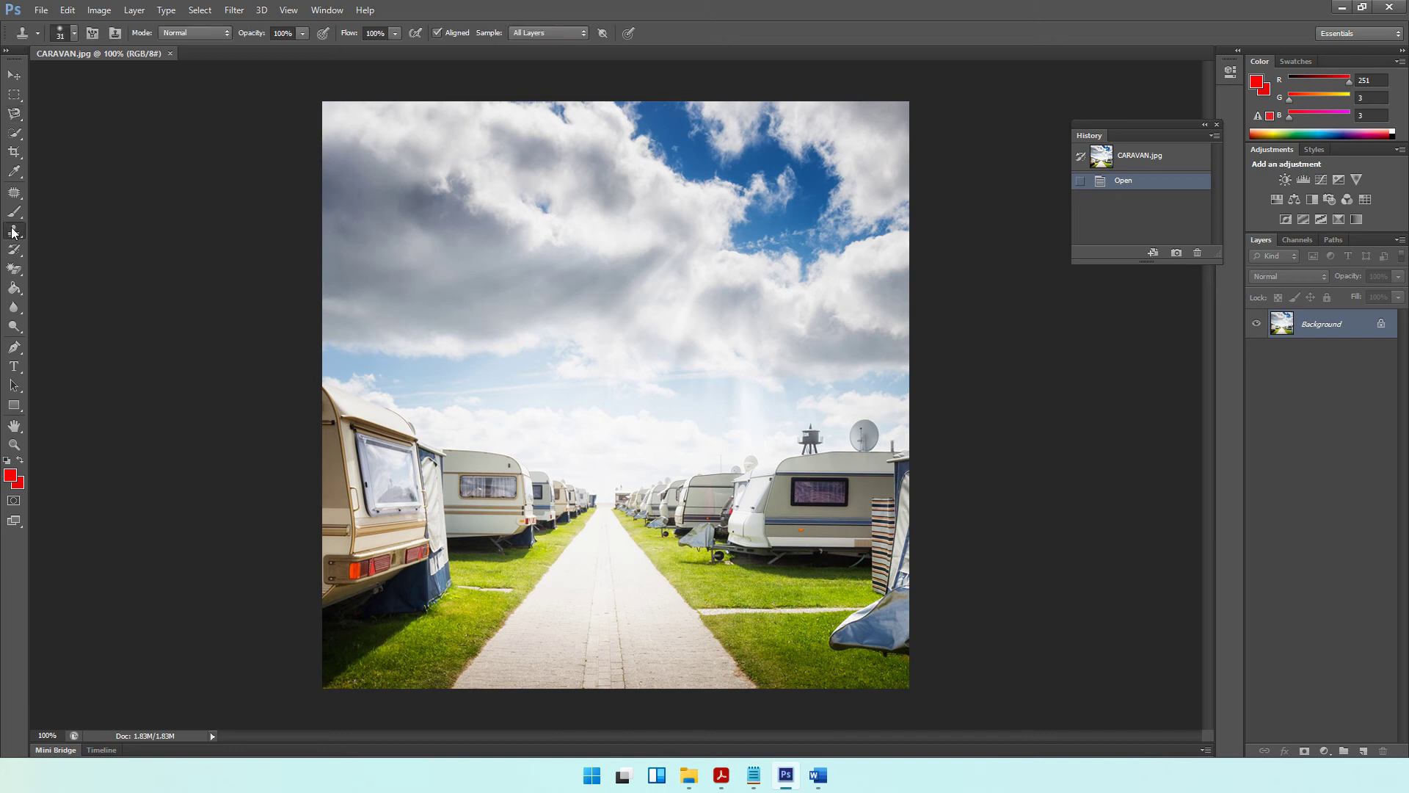
right_click(13, 232)
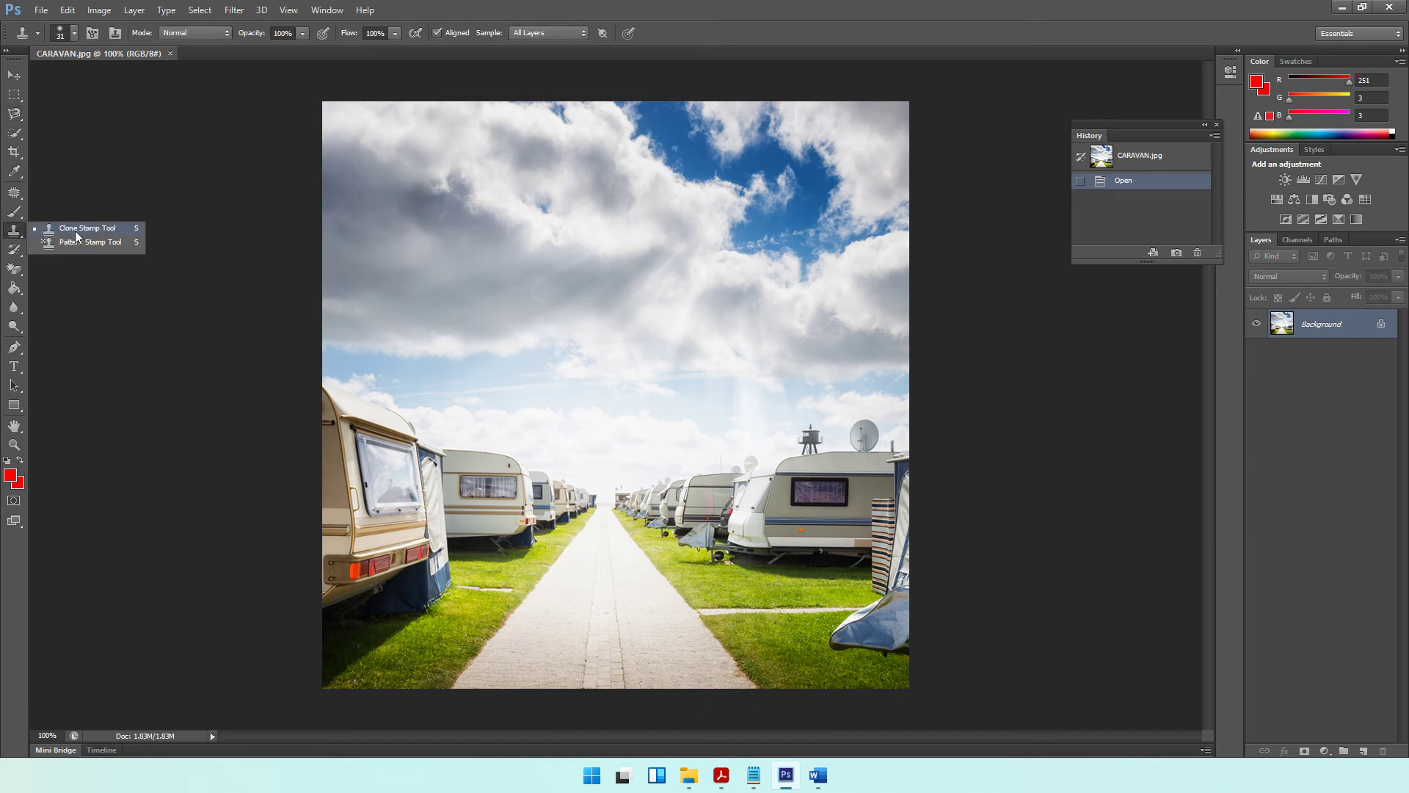
click(76, 232)
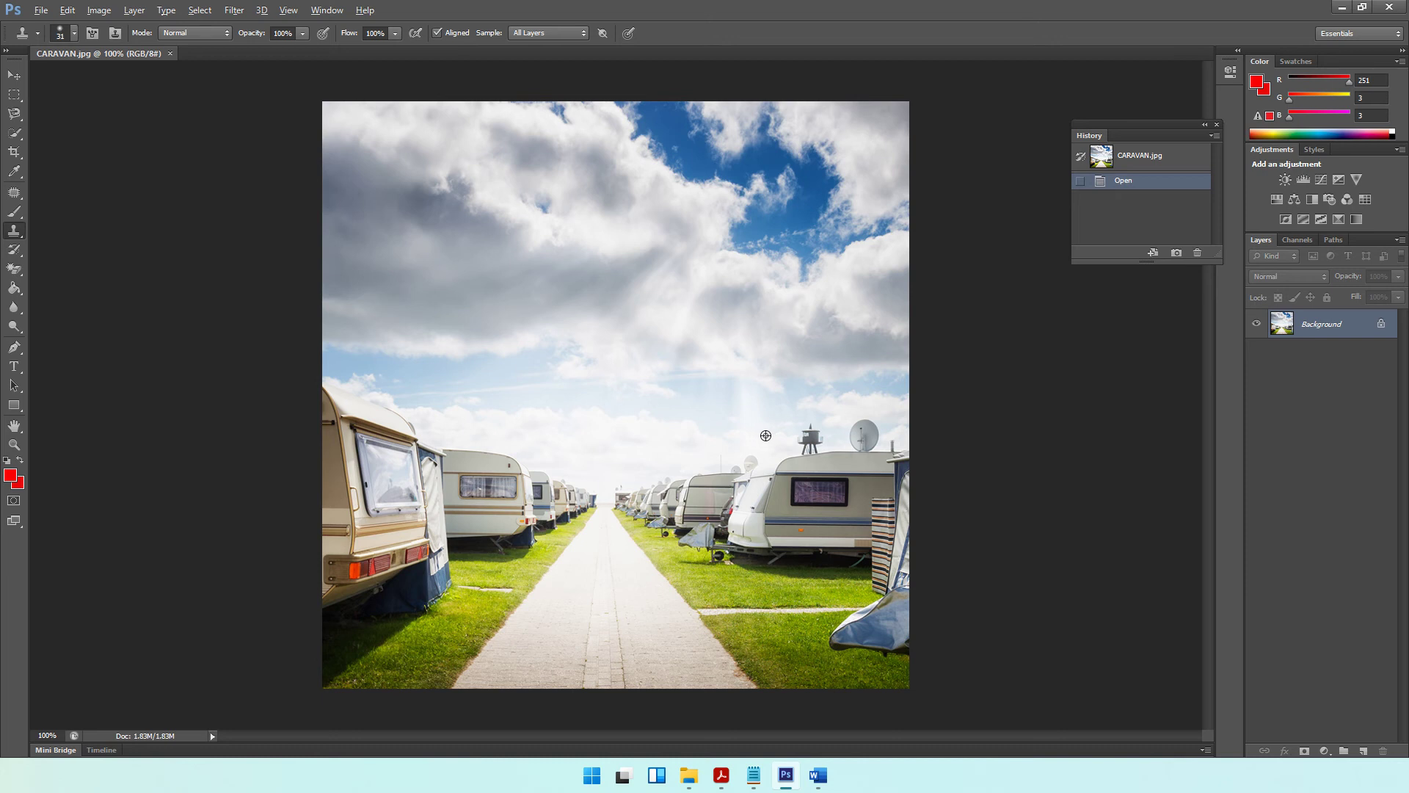
alt+click(765, 435)
mouse_move(810, 429)
mouse_down()
mouse_move(805, 446)
mouse_move(817, 444)
mouse_move(804, 443)
mouse_up()
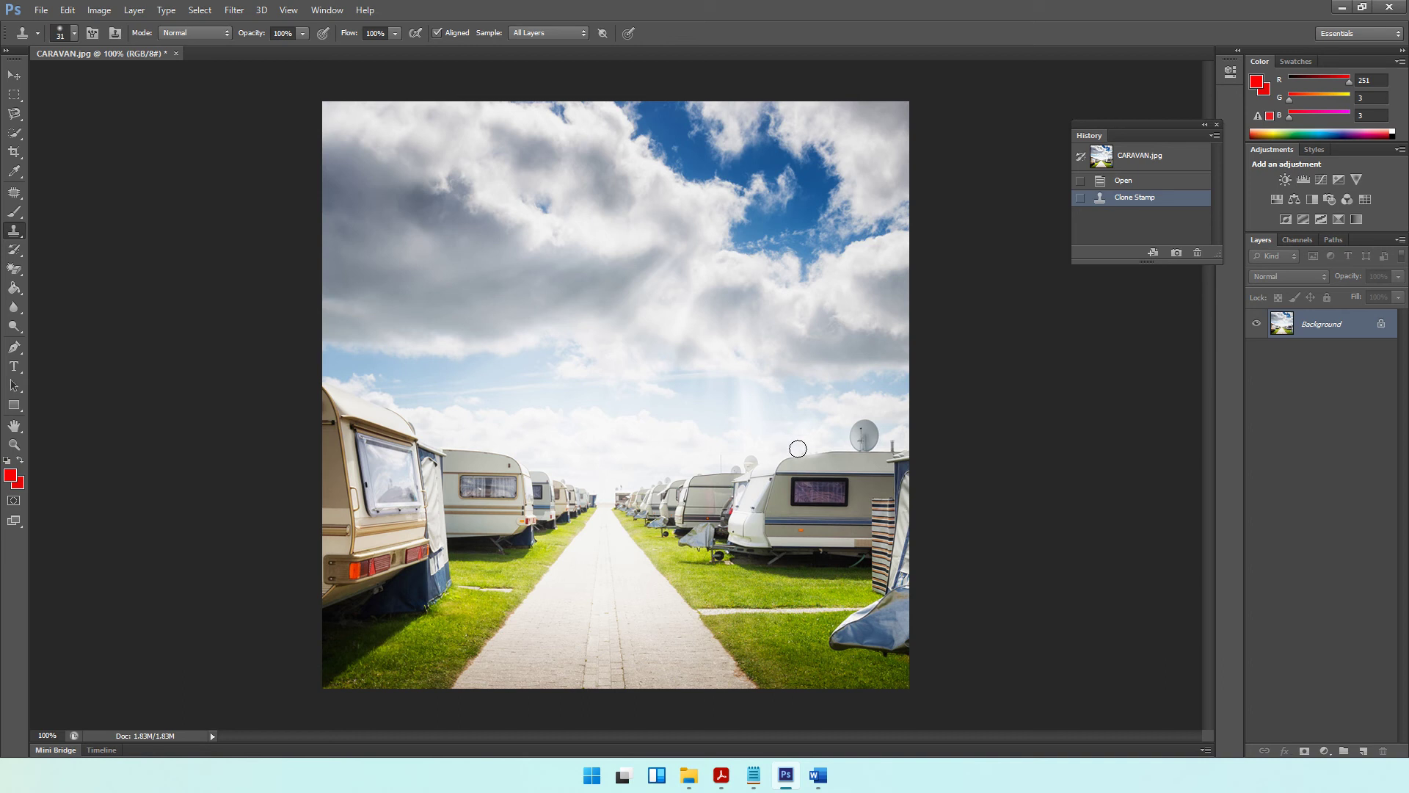
drag(808, 445, 821, 442)
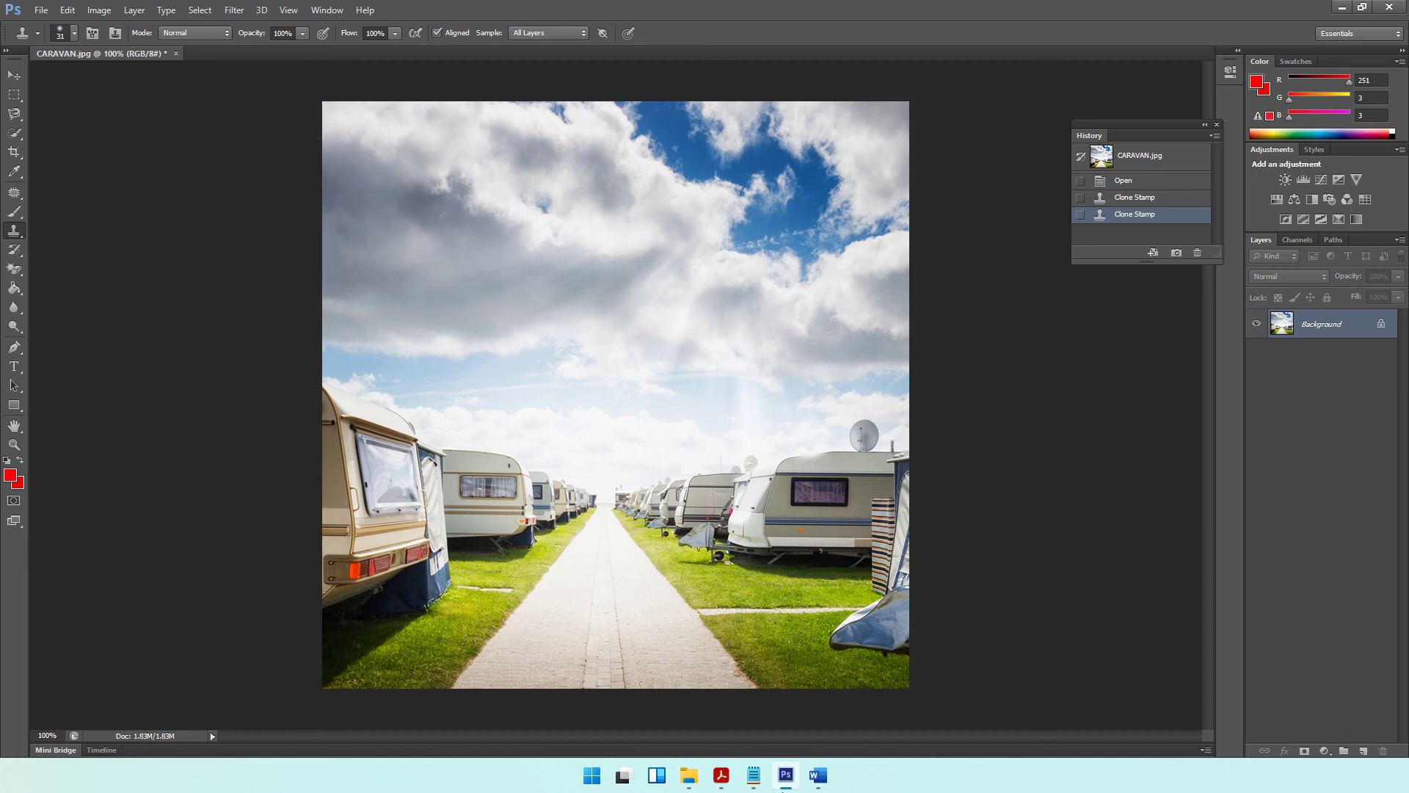
Step: Check the Task A1b requirement about the satellite dish in Acrobat Reader and return to Photoshop
click(724, 784)
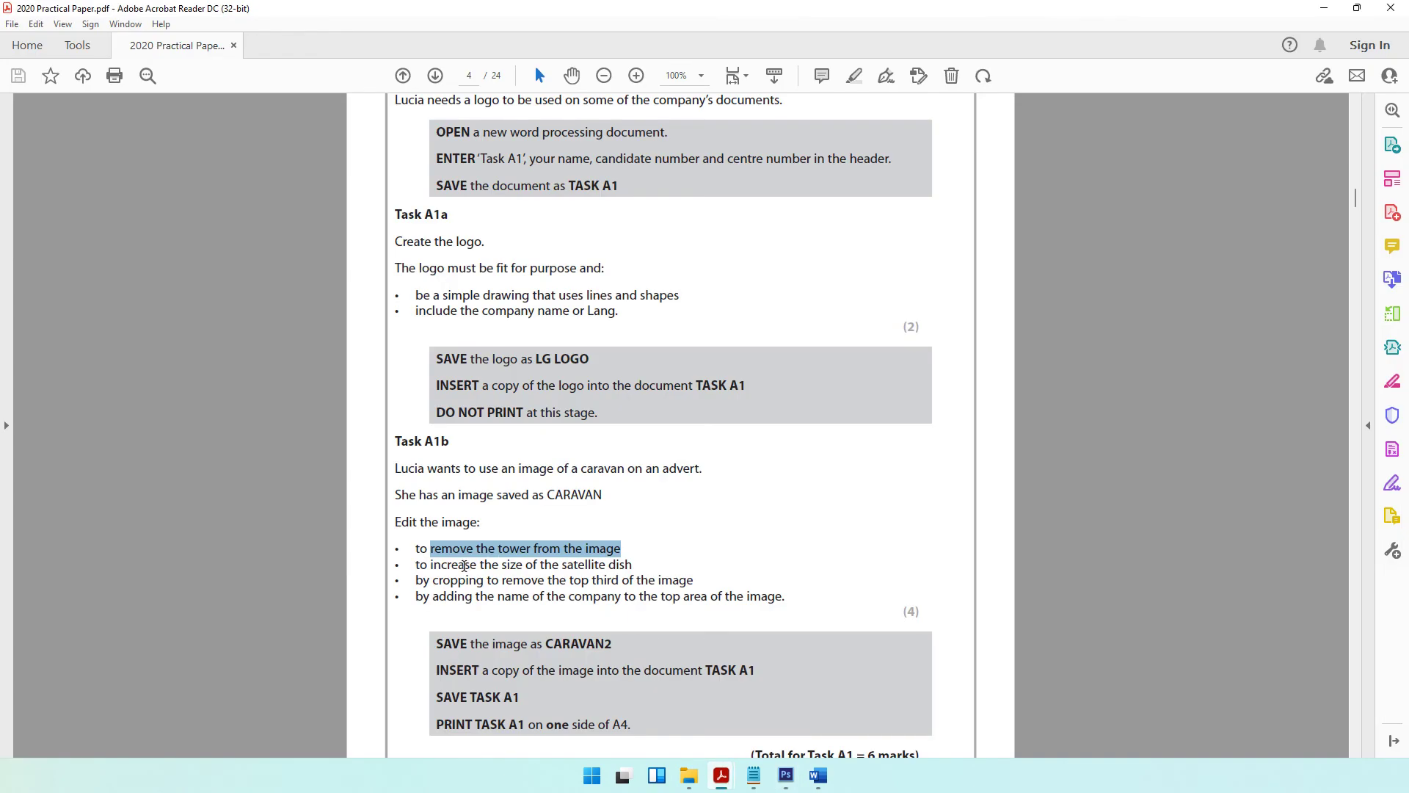
click(466, 565)
drag(440, 565, 632, 566)
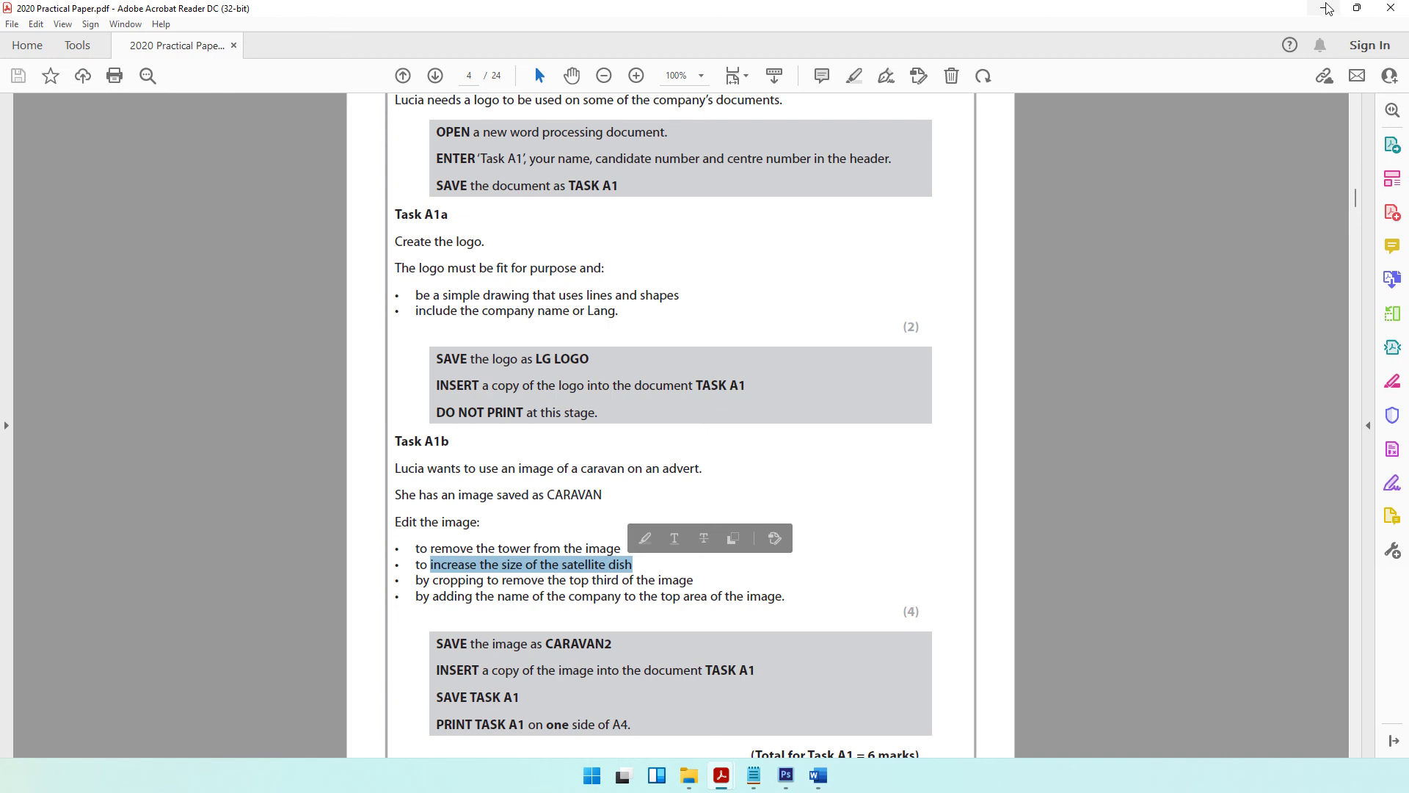
key(alt+Tab)
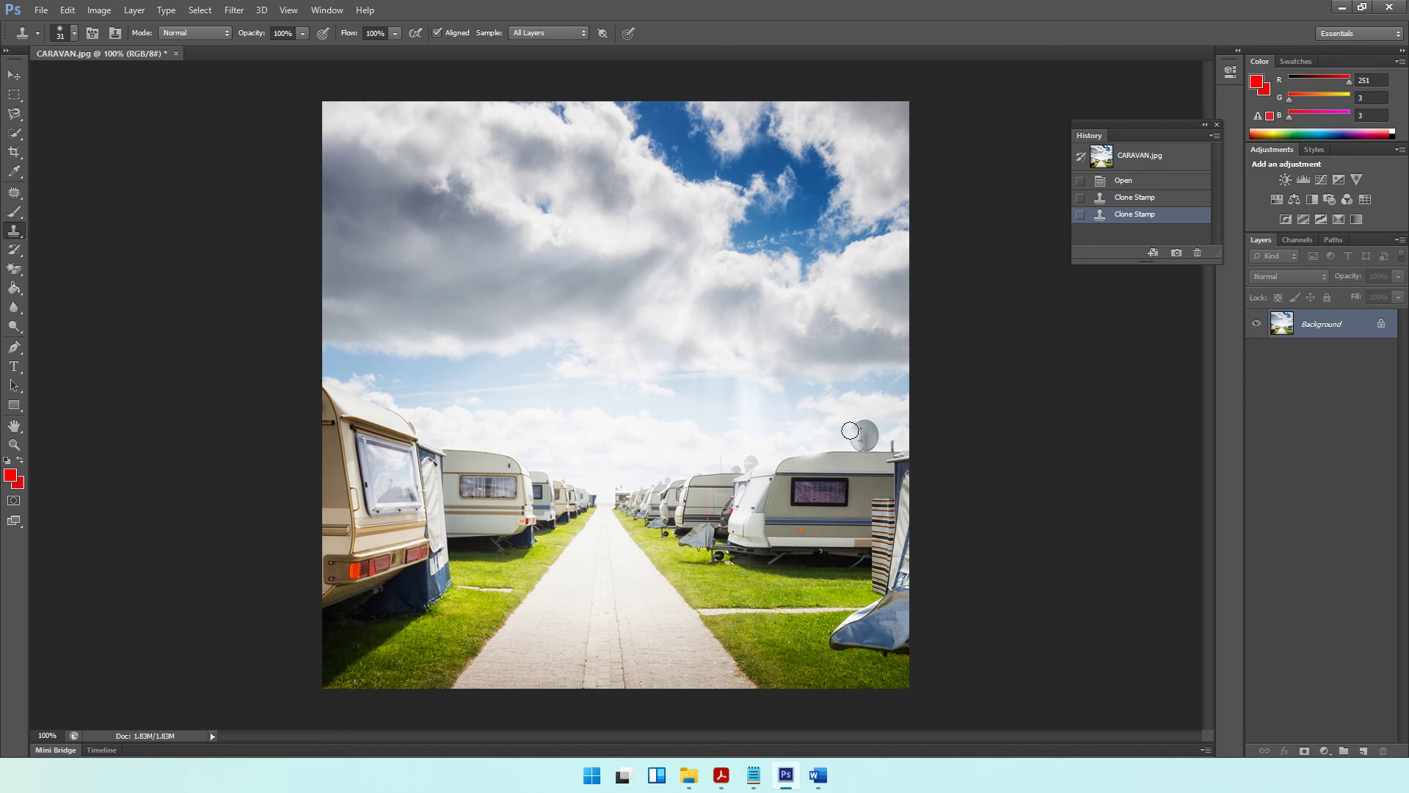
click(16, 100)
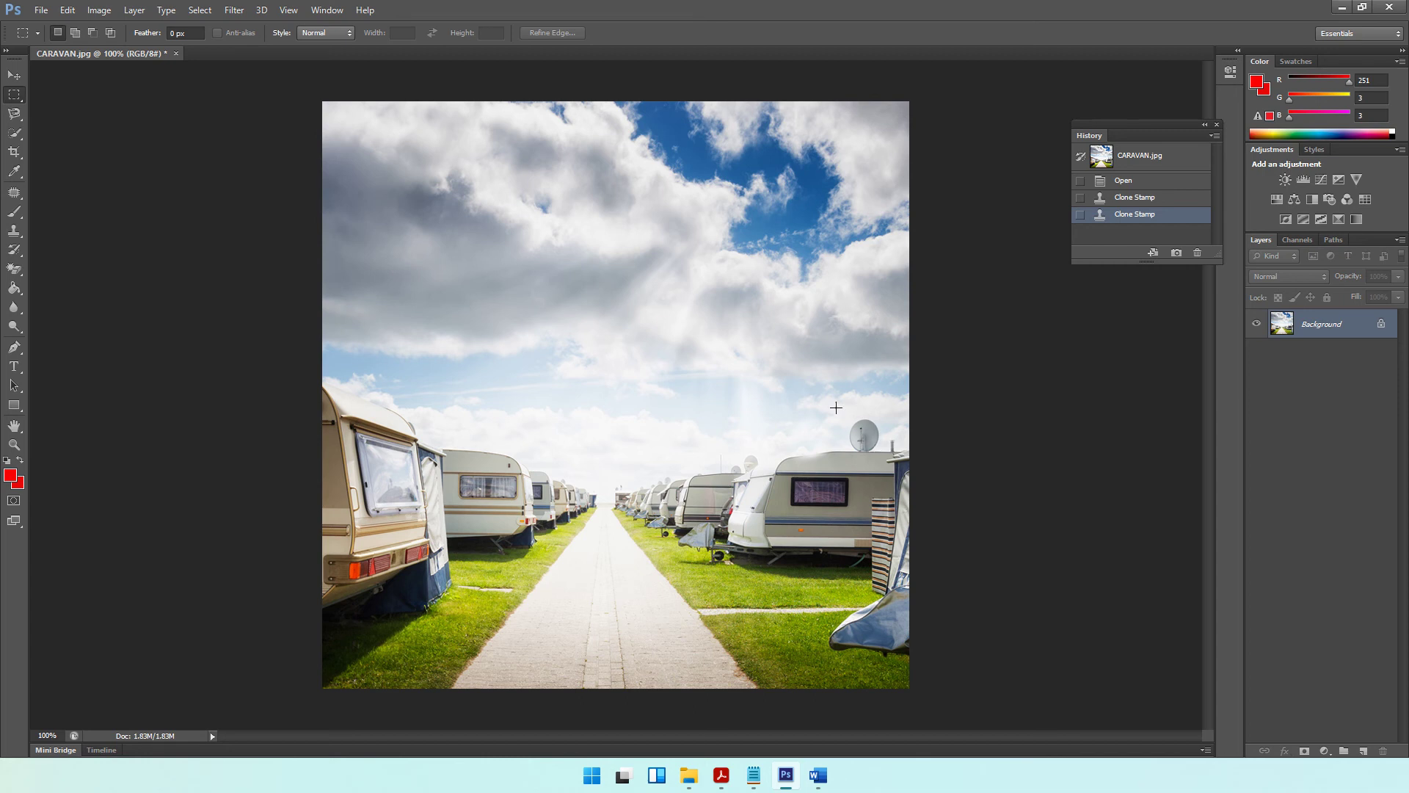
drag(842, 410, 888, 452)
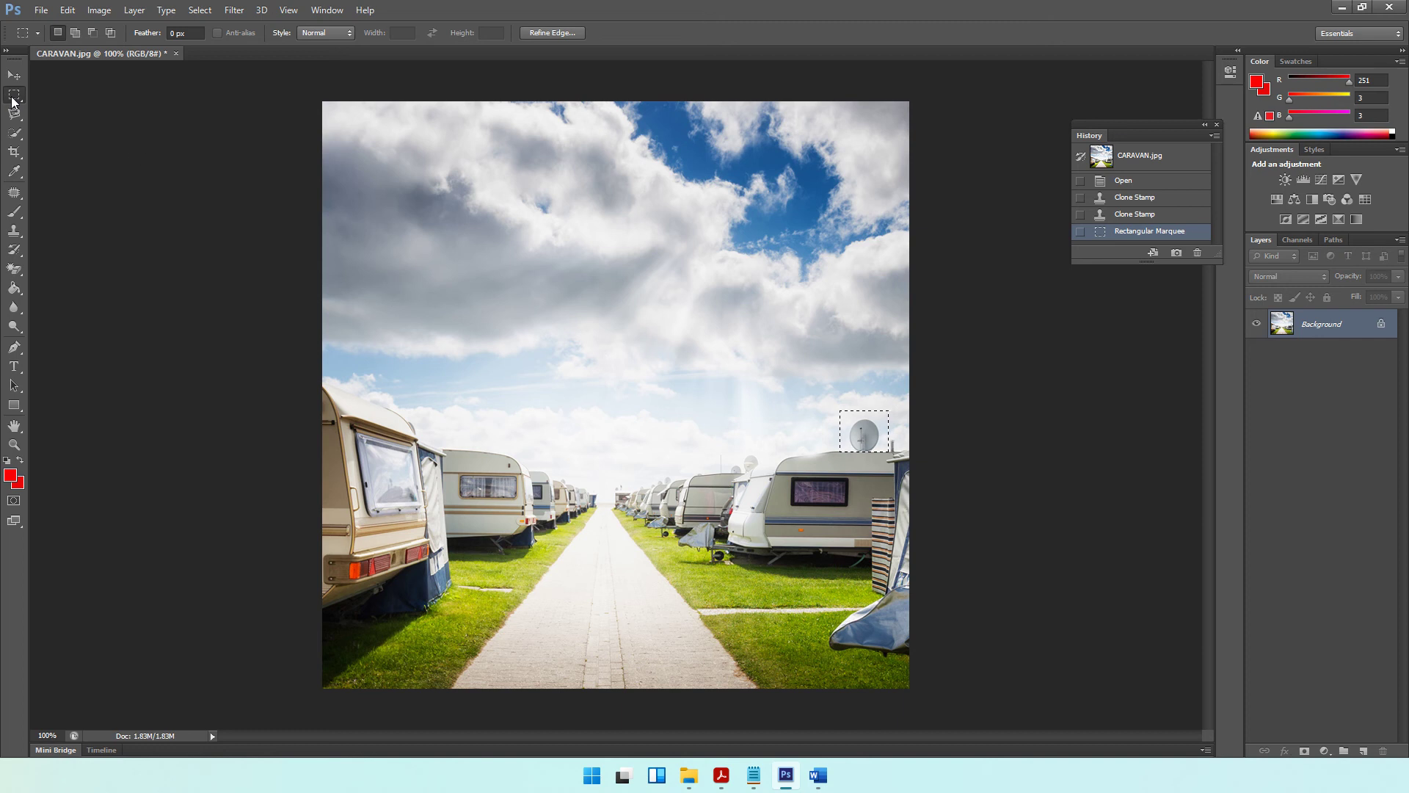
right_click(844, 451)
click(890, 138)
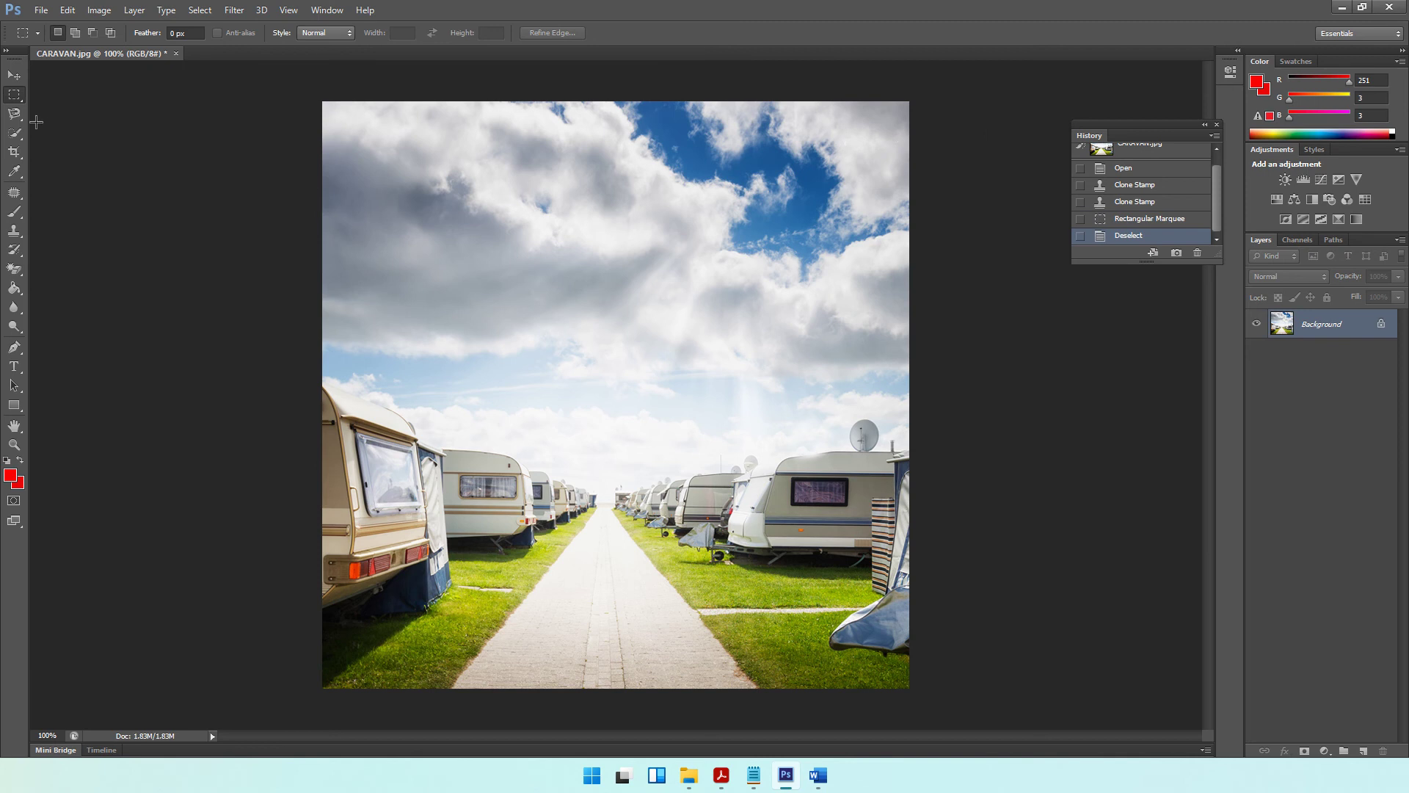
Step: Select the satellite dish above the caravan roof by tracing its outline with the Magnetic Lasso tool
key(ctrl+plus)
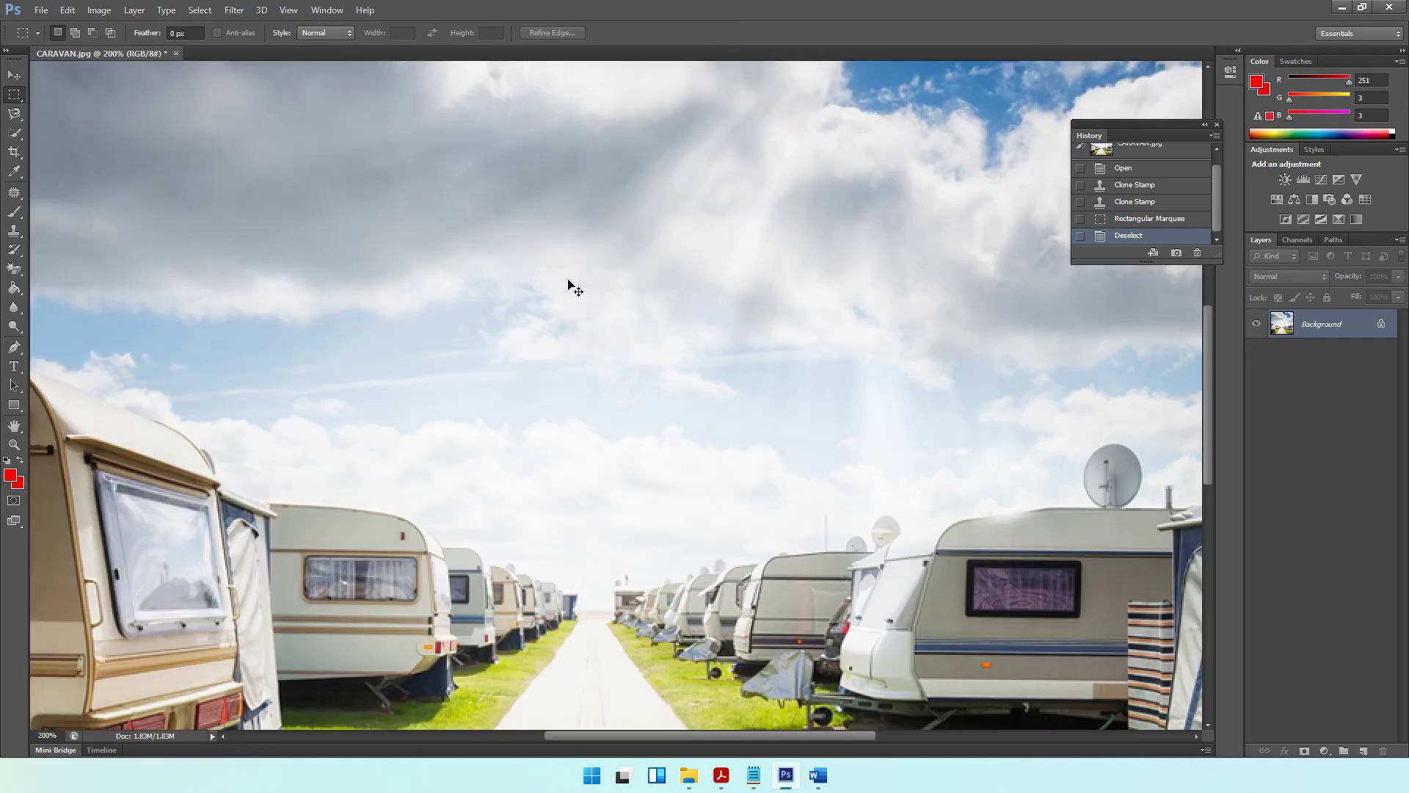
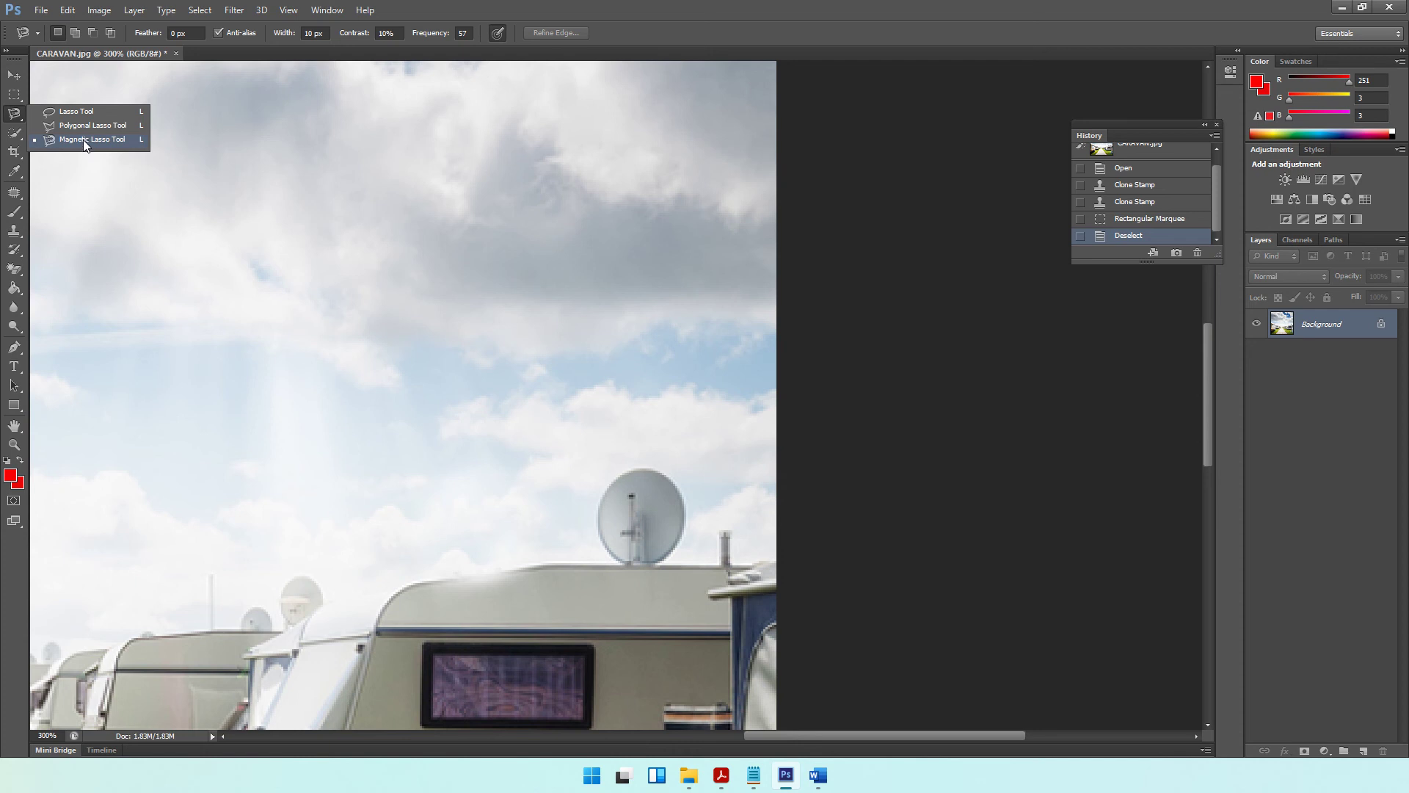
click(83, 141)
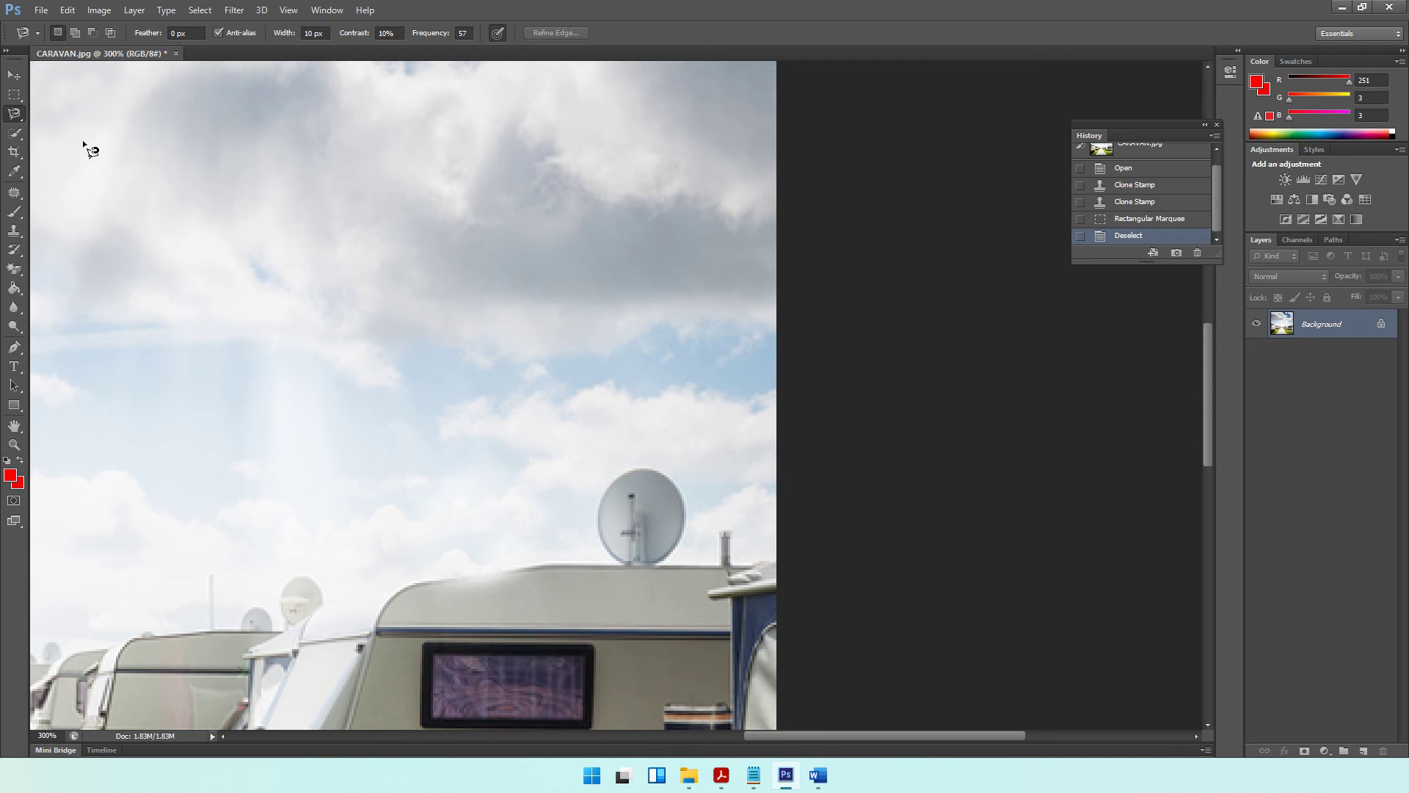
click(615, 560)
click(624, 562)
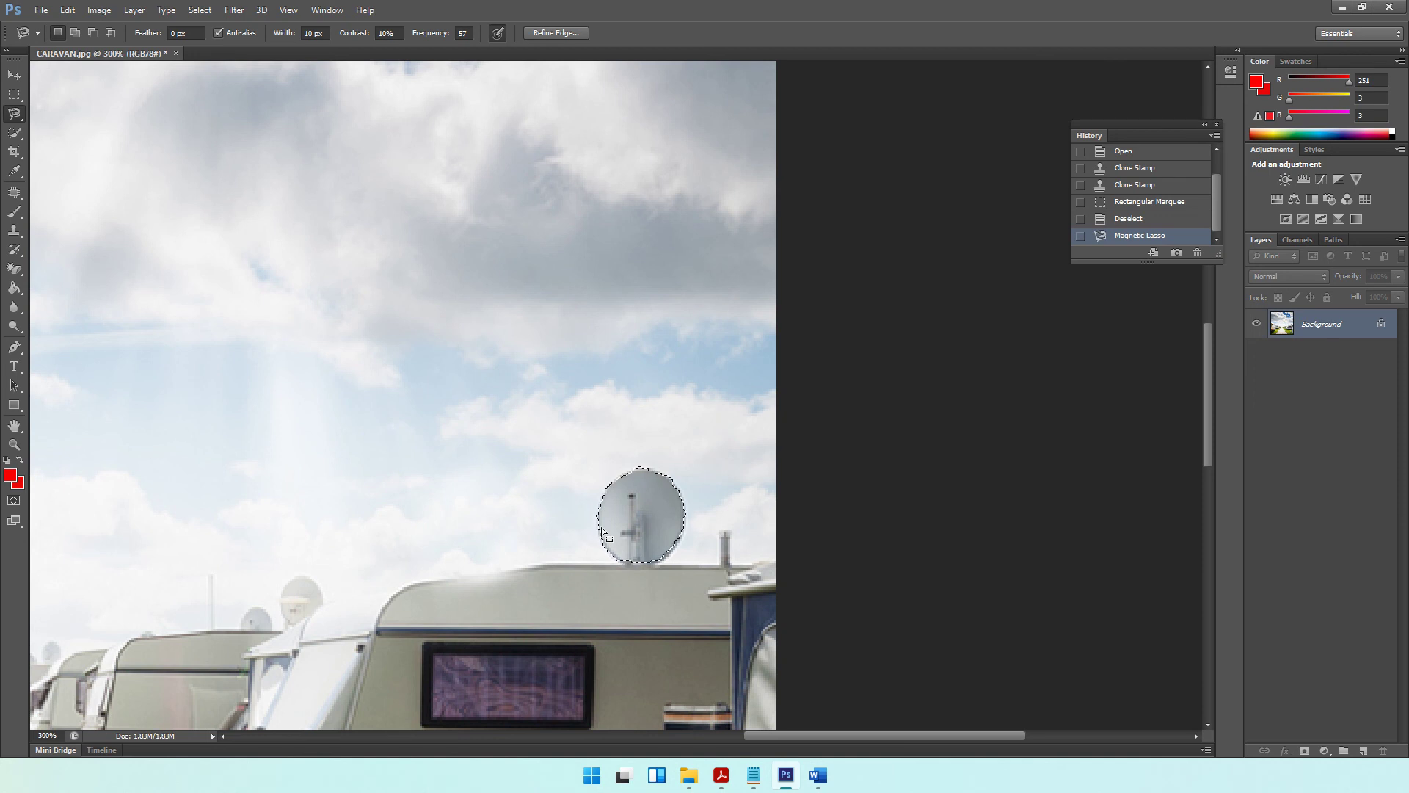
Step: Enlarge the selected satellite dish to about 214% with Free Transform, keeping it on the caravan roof, and deselect it
right_click(670, 508)
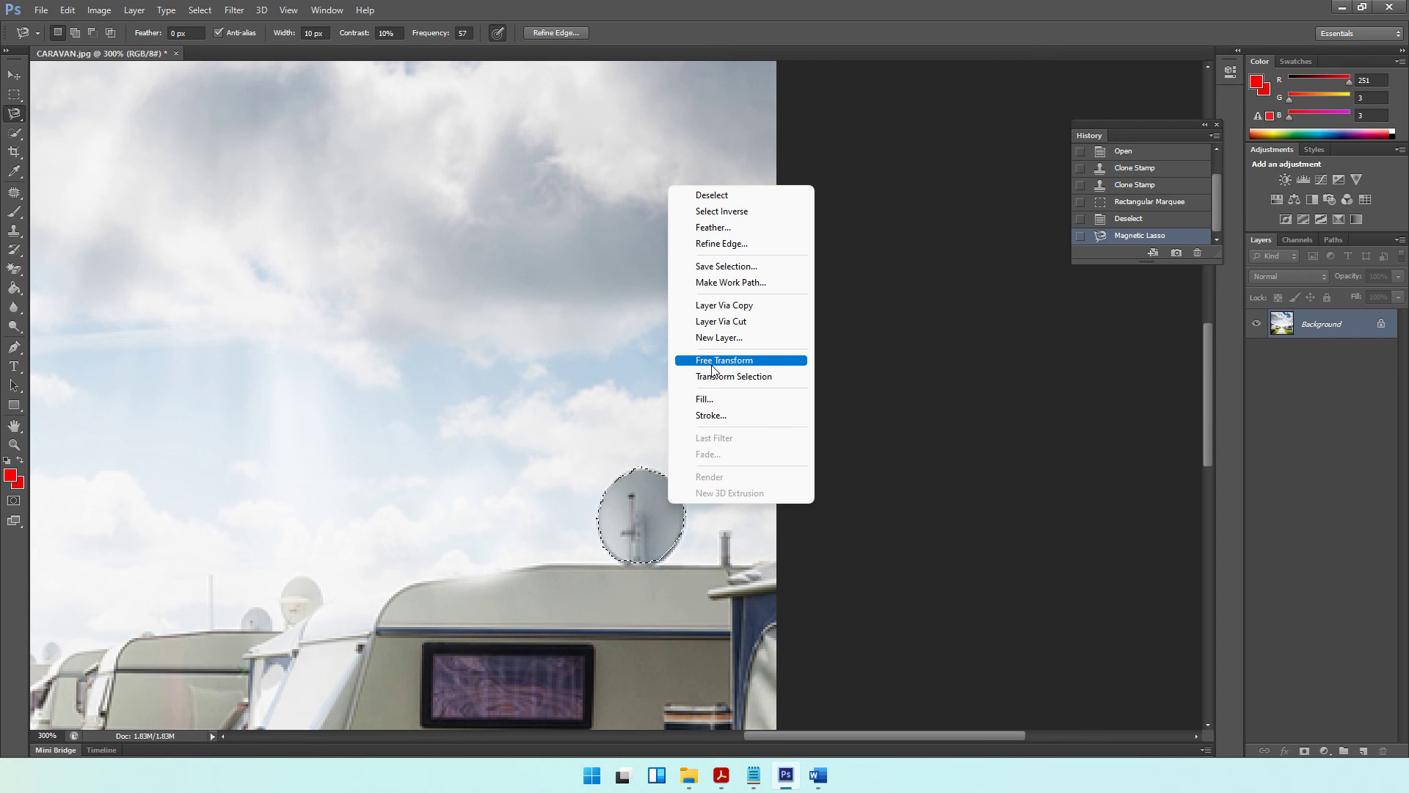
click(712, 363)
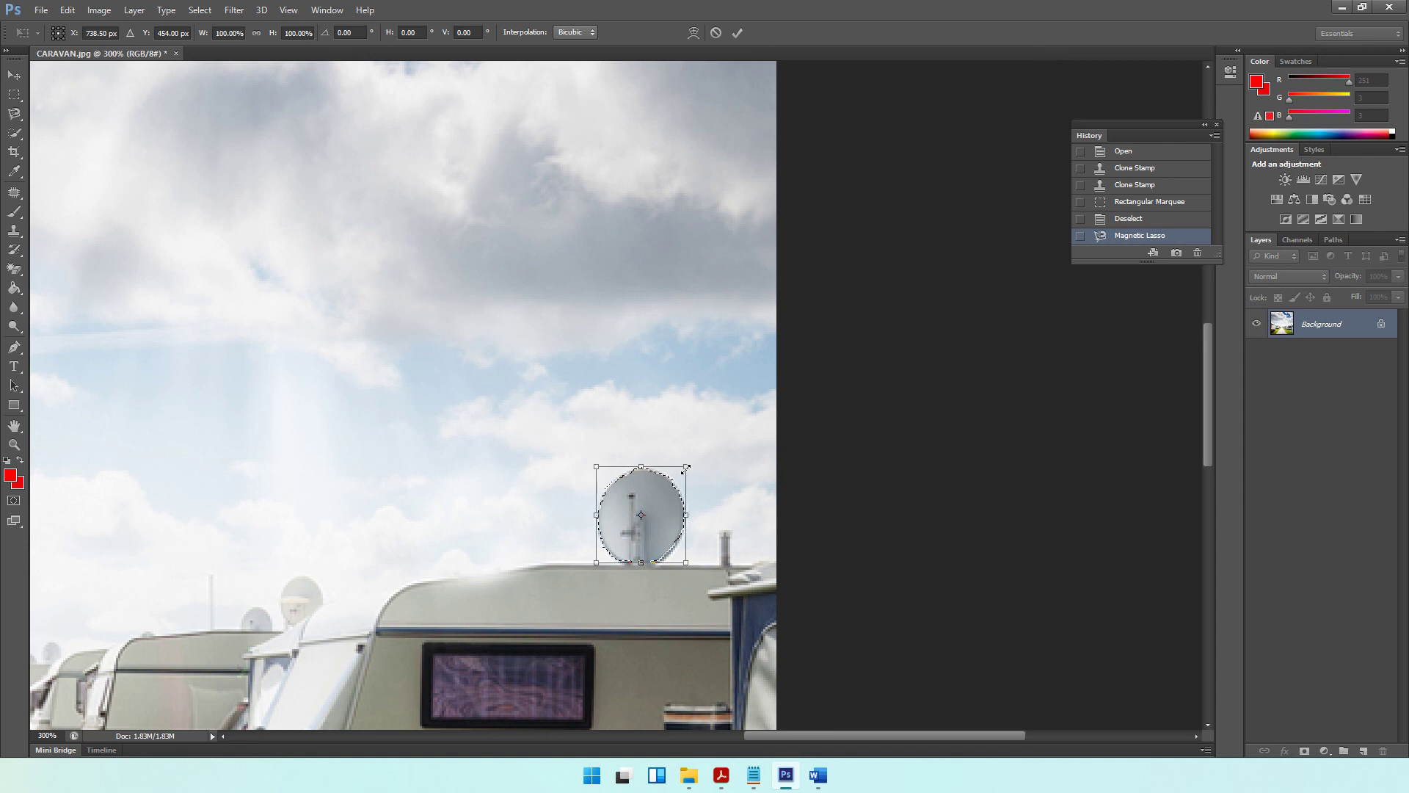
drag(686, 468, 784, 396)
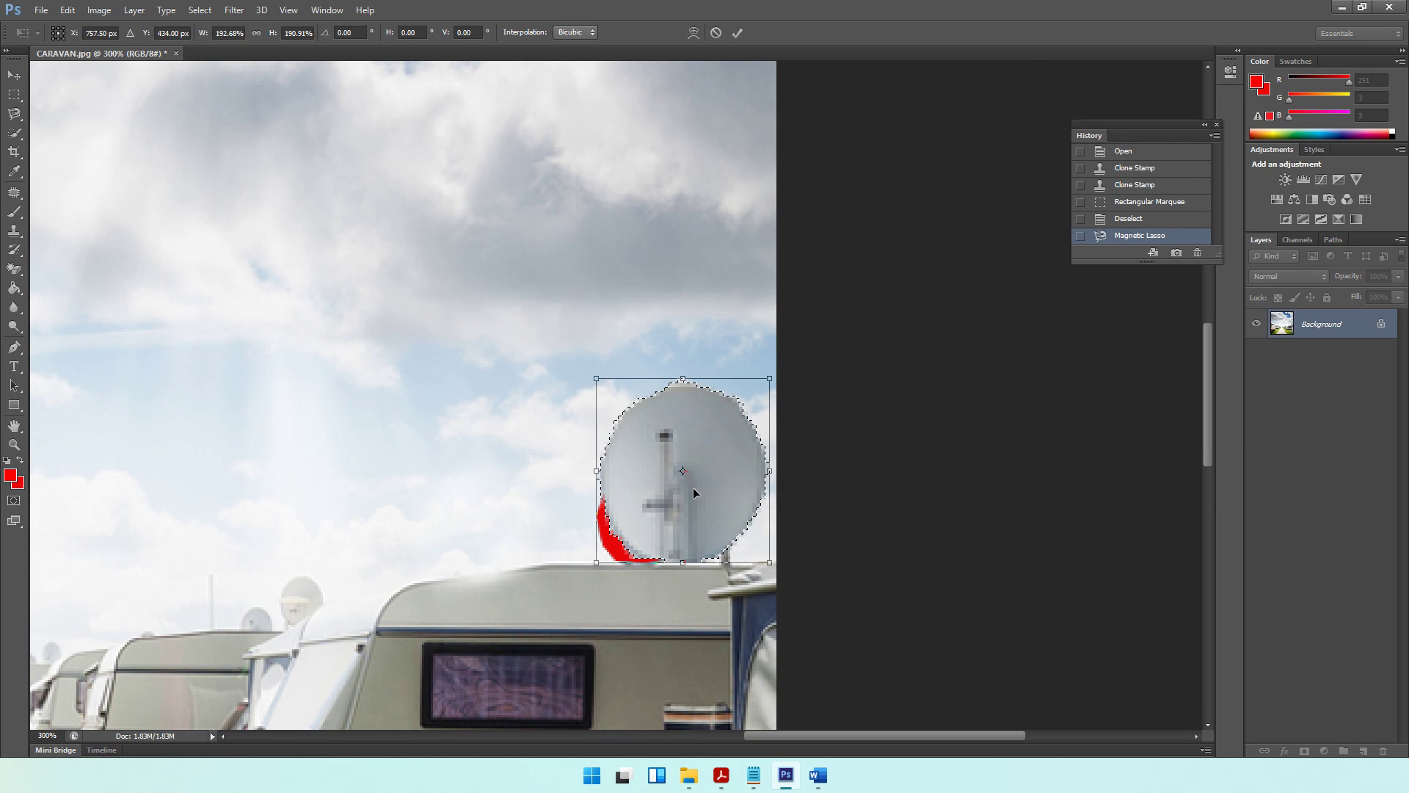
drag(694, 487, 676, 493)
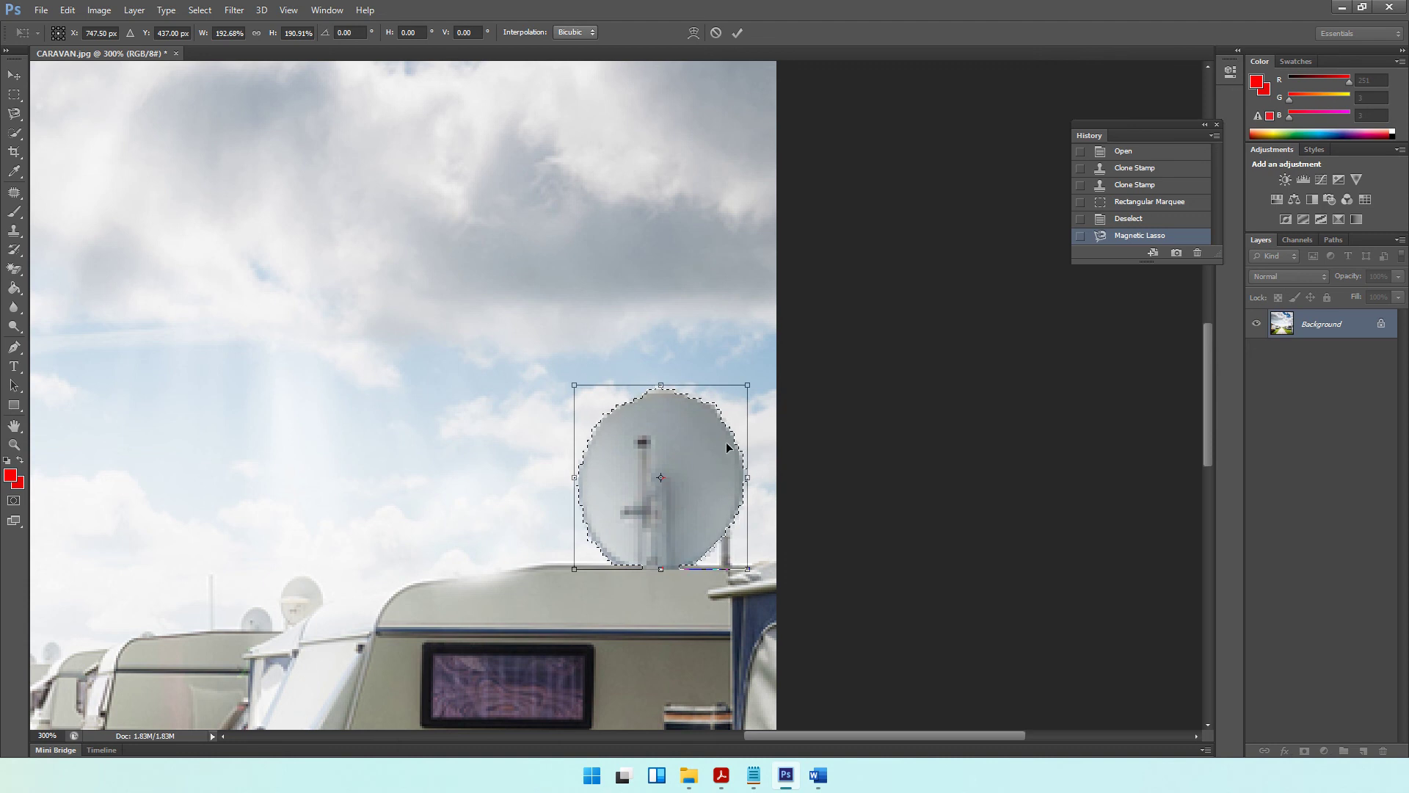
drag(748, 387, 772, 369)
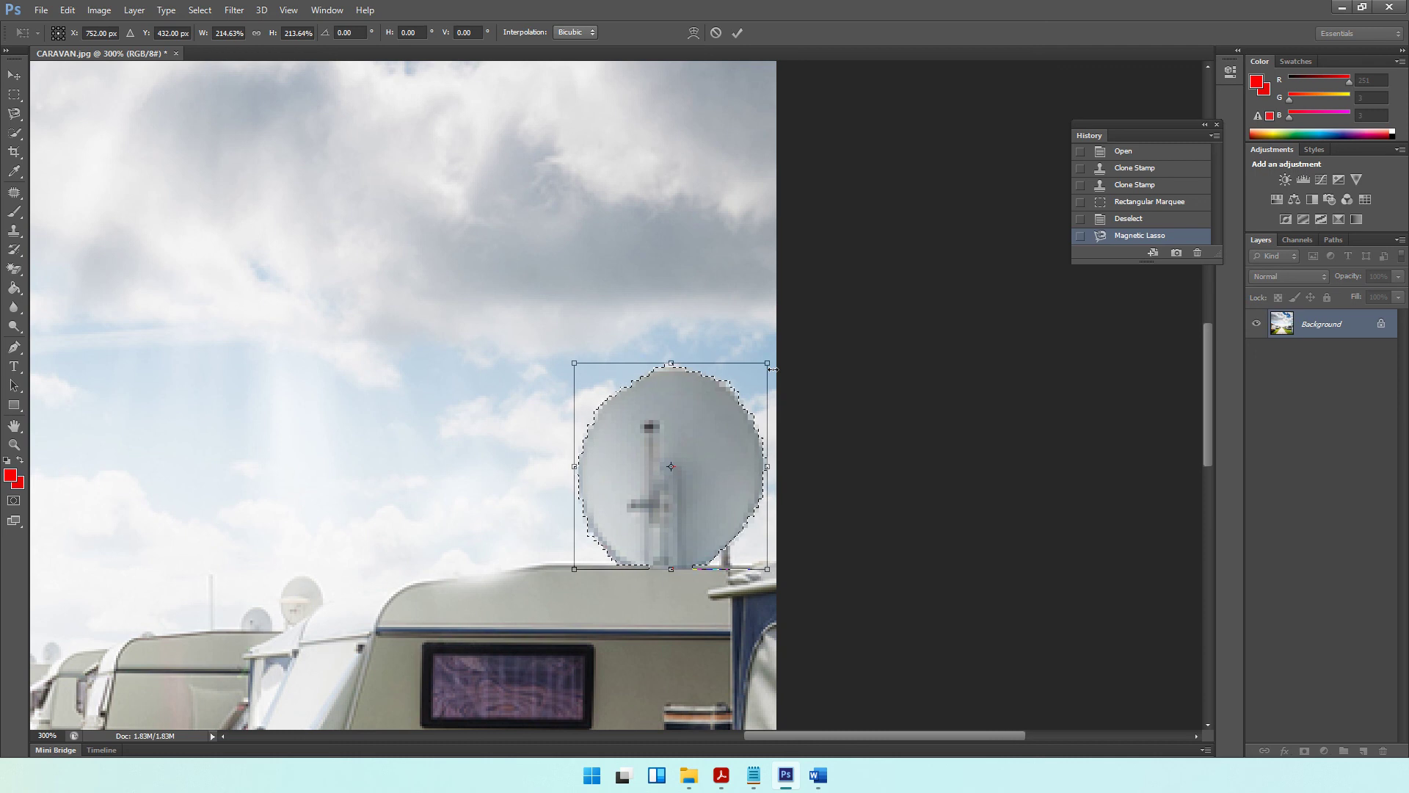
key(Return)
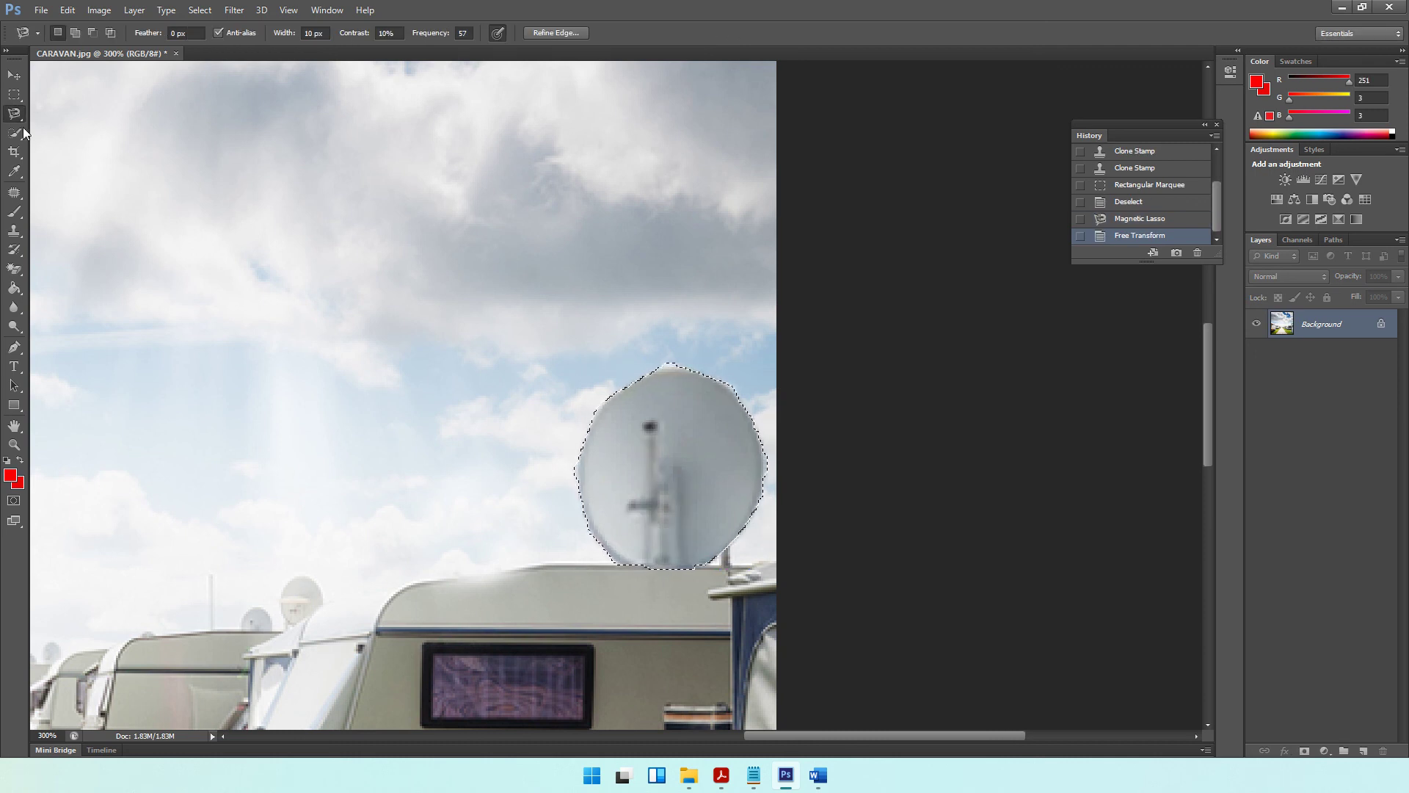
right_click(613, 398)
click(625, 408)
scroll(646, 417, down, 2)
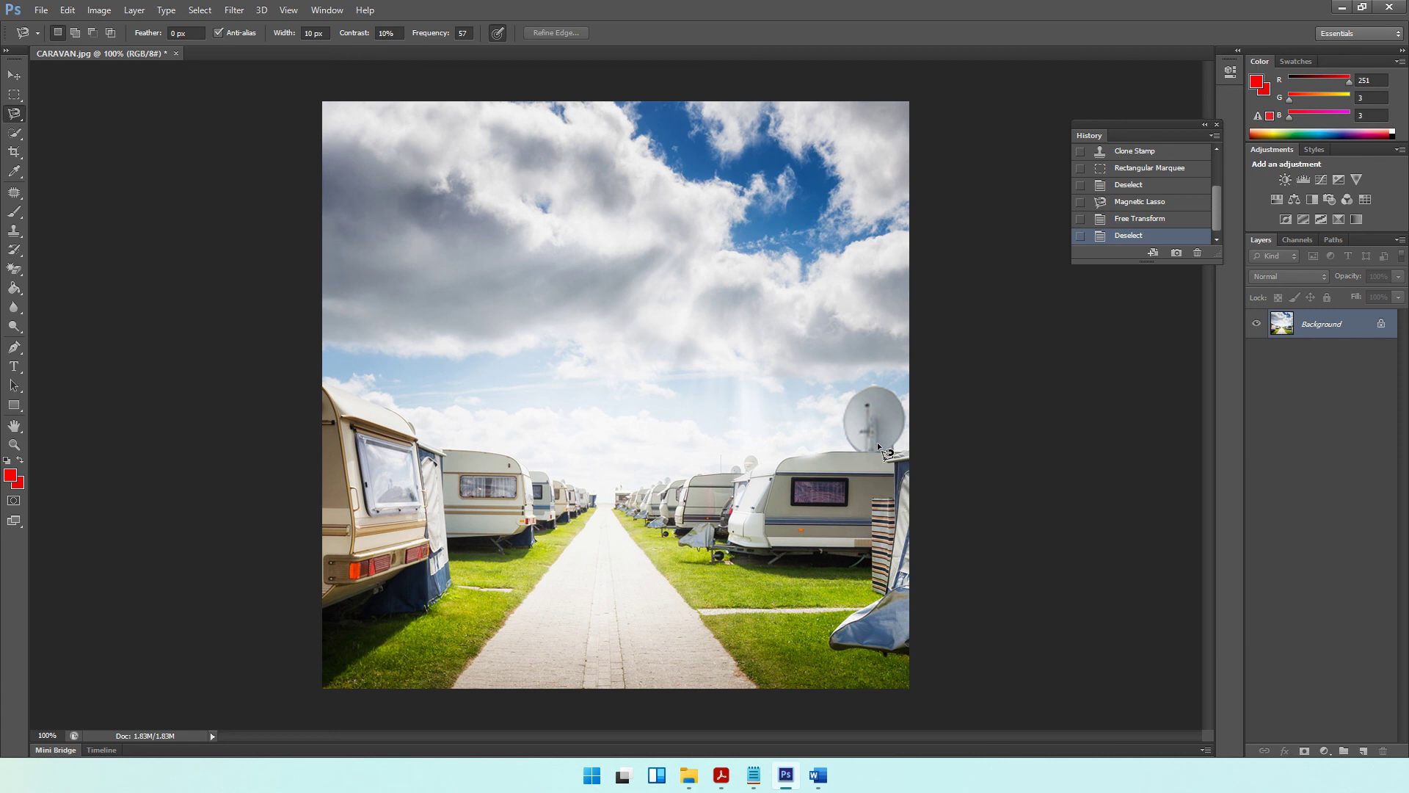
Step: Check the Task A1b cropping requirement in the Acrobat Reader practical paper and return to Photoshop
click(722, 775)
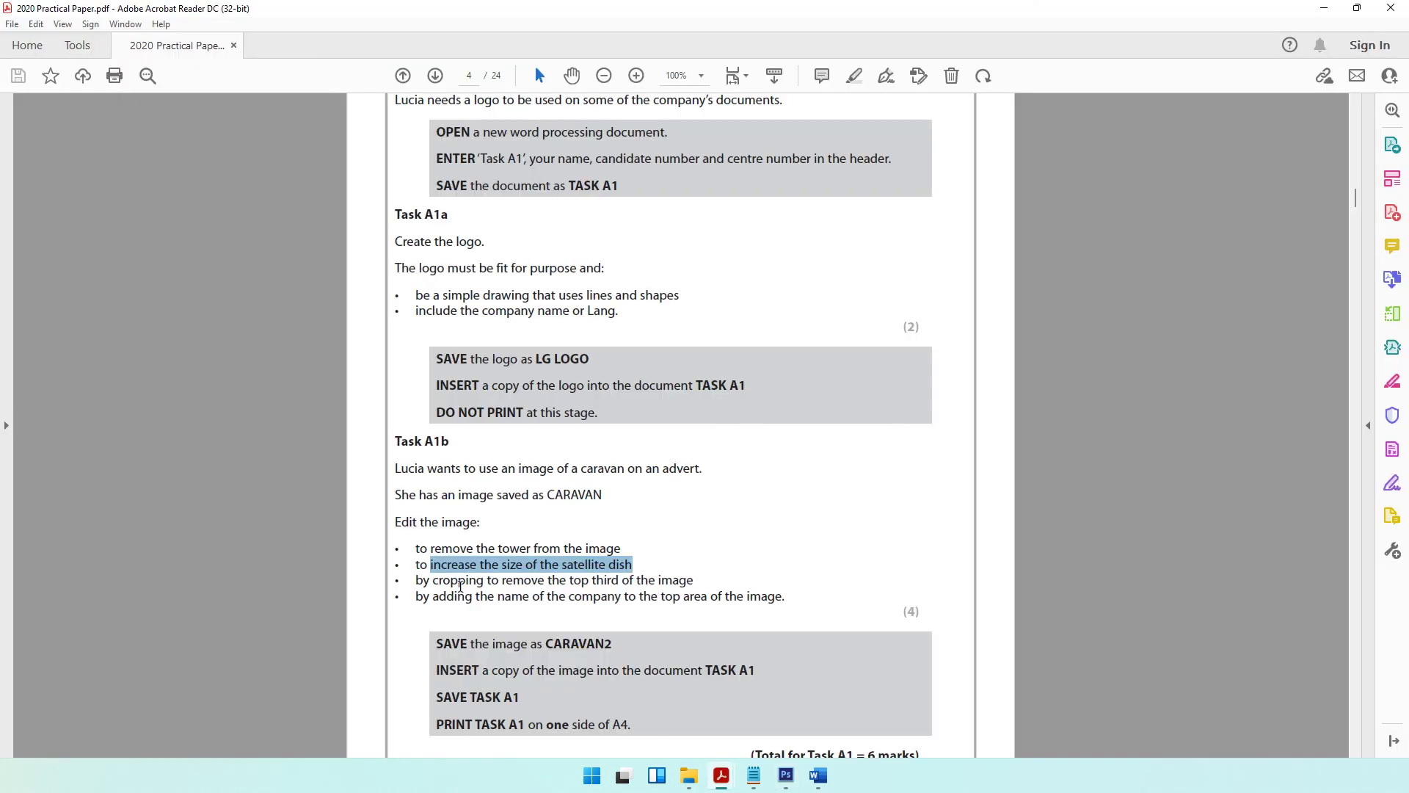
drag(462, 582, 658, 579)
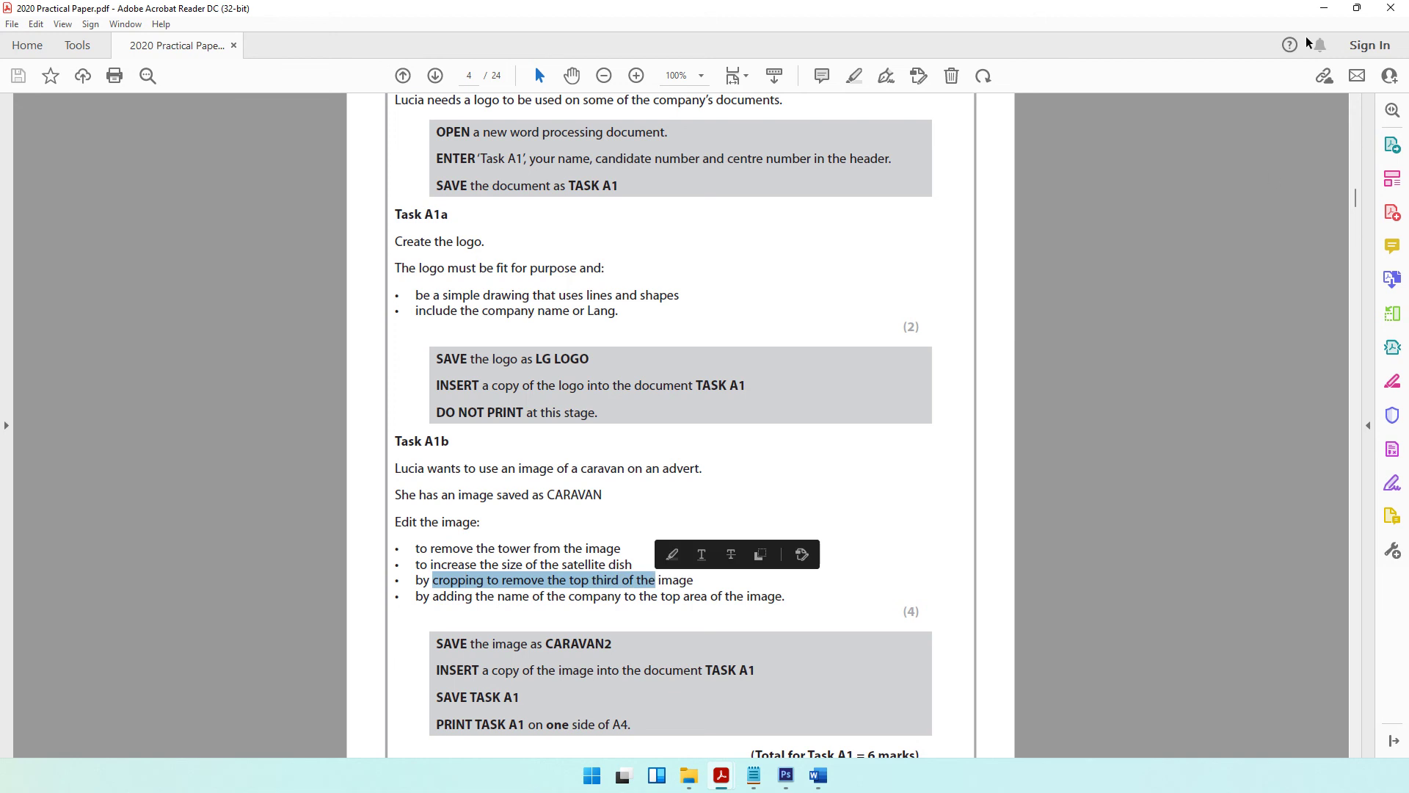
key(alt+Tab)
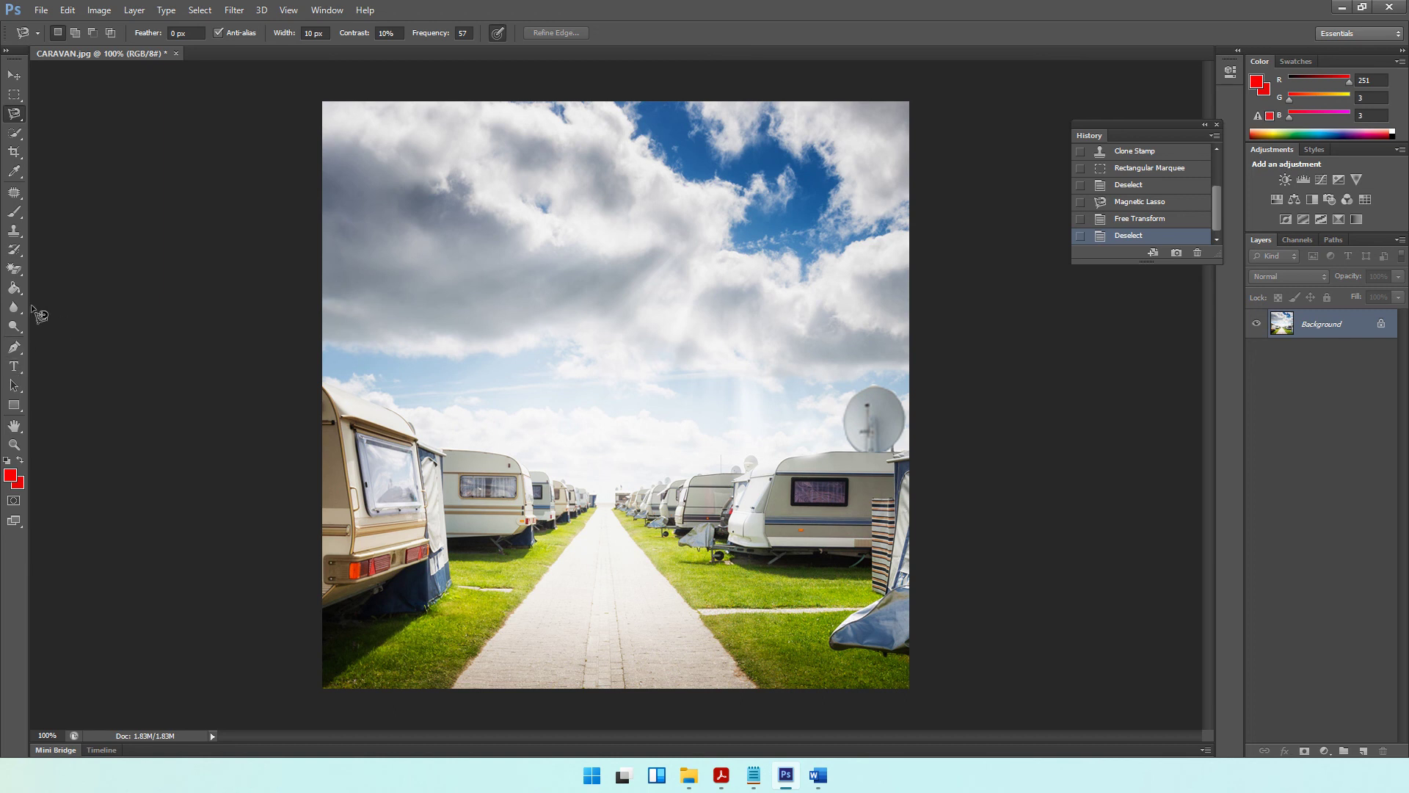
Step: Crop the caravan image to remove about the top third of the sky
click(15, 153)
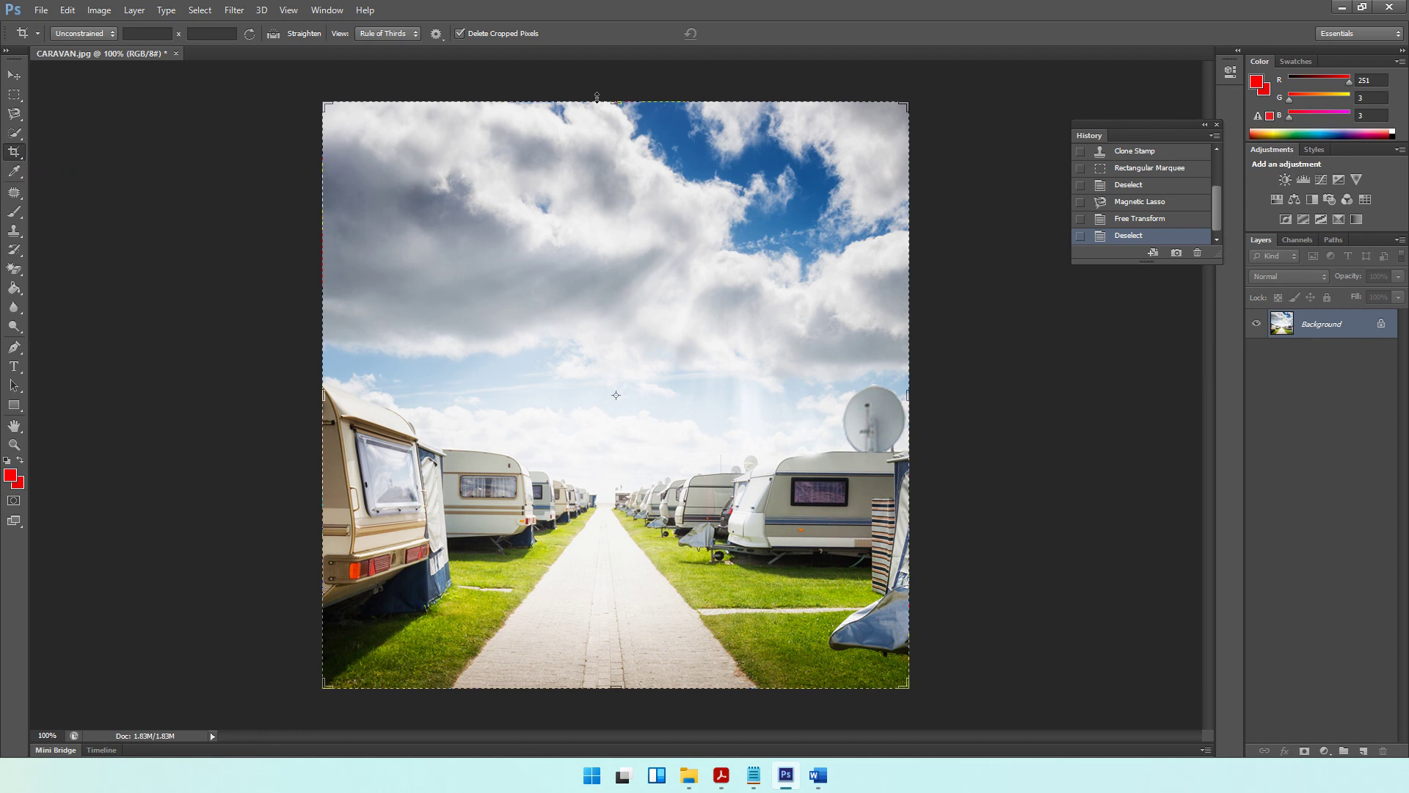
drag(616, 102, 606, 213)
scroll(937, 355, up, 2)
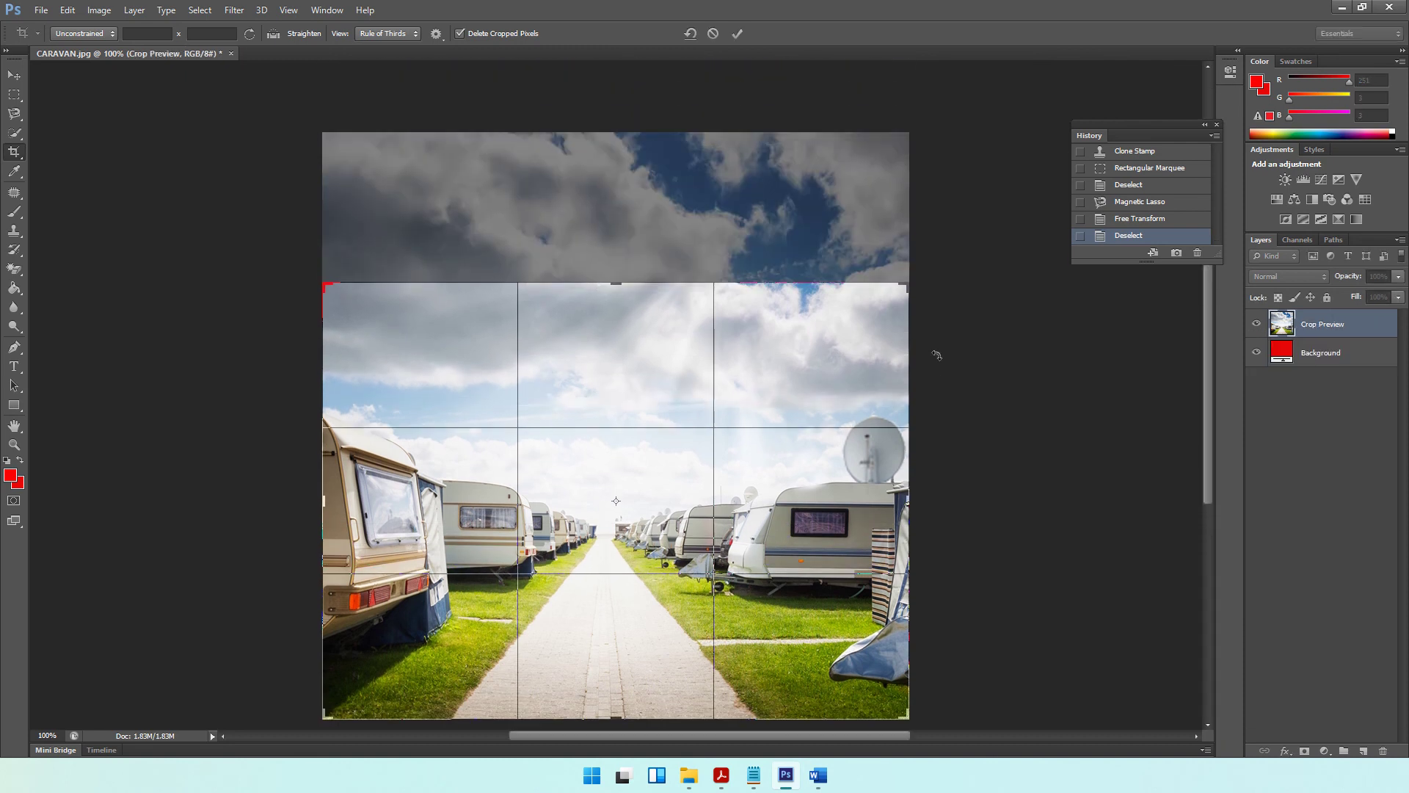
drag(622, 284, 622, 295)
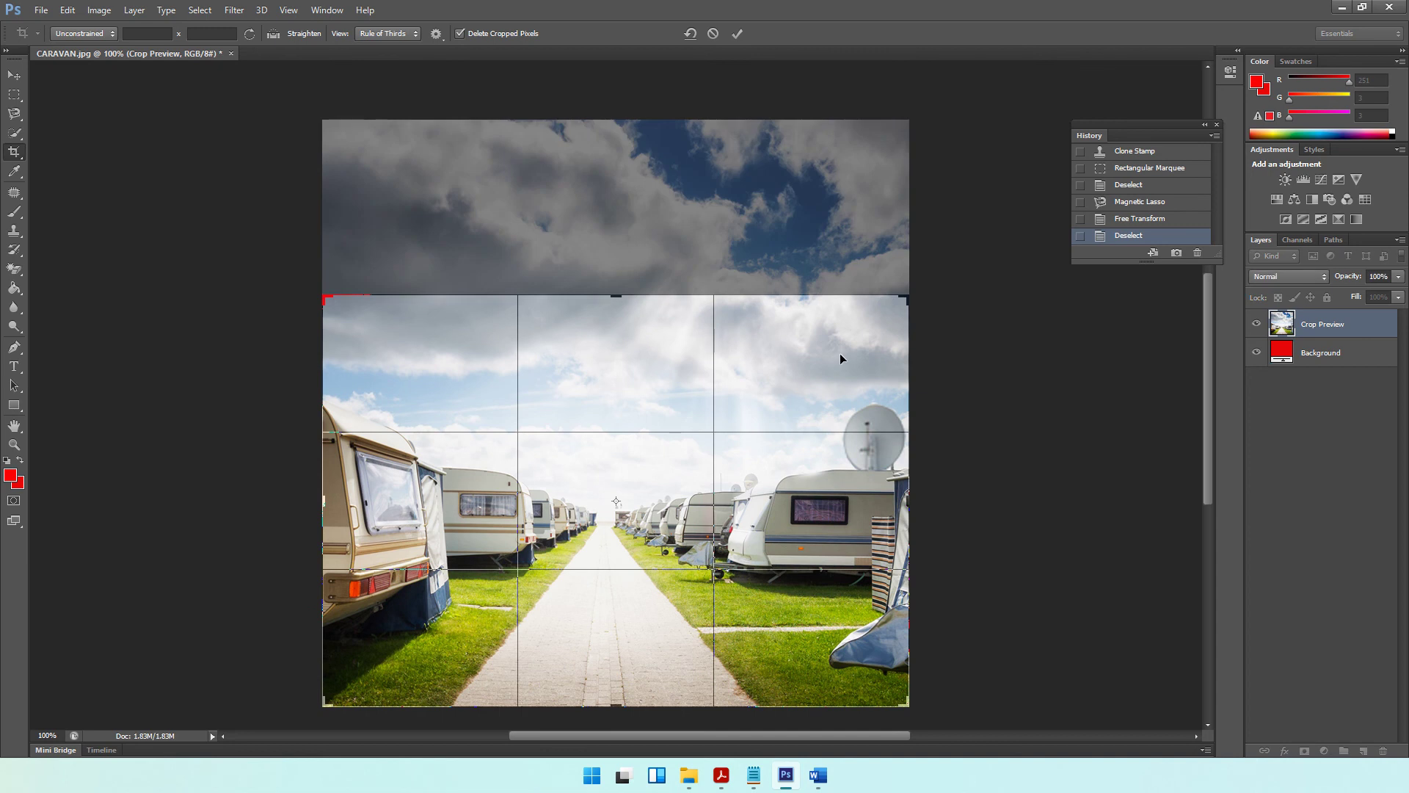
drag(625, 297, 622, 296)
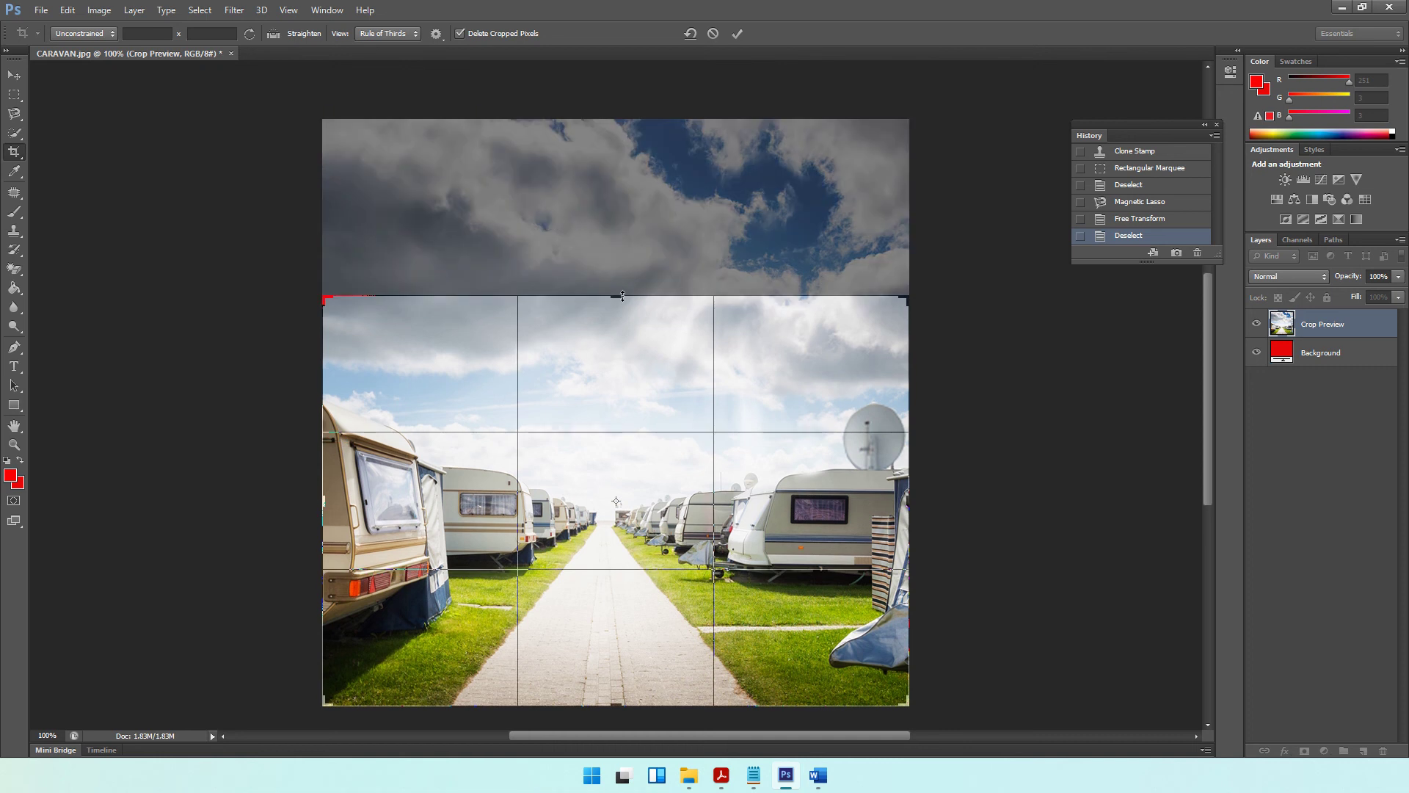
key(Return)
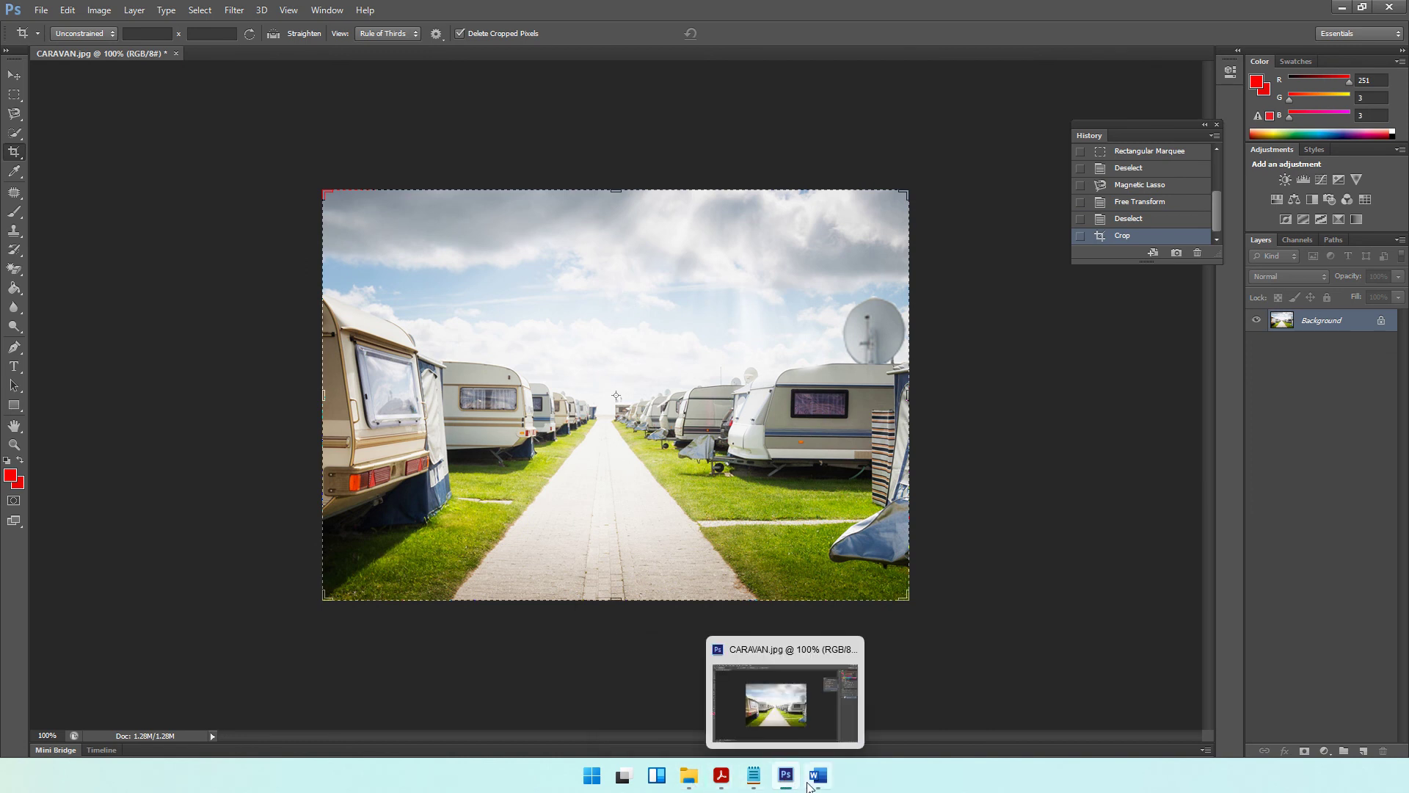
Step: Check the text requirement and look up the company name in the paper's Scenario in Acrobat Reader, and return to Photoshop
click(721, 775)
drag(475, 599, 783, 605)
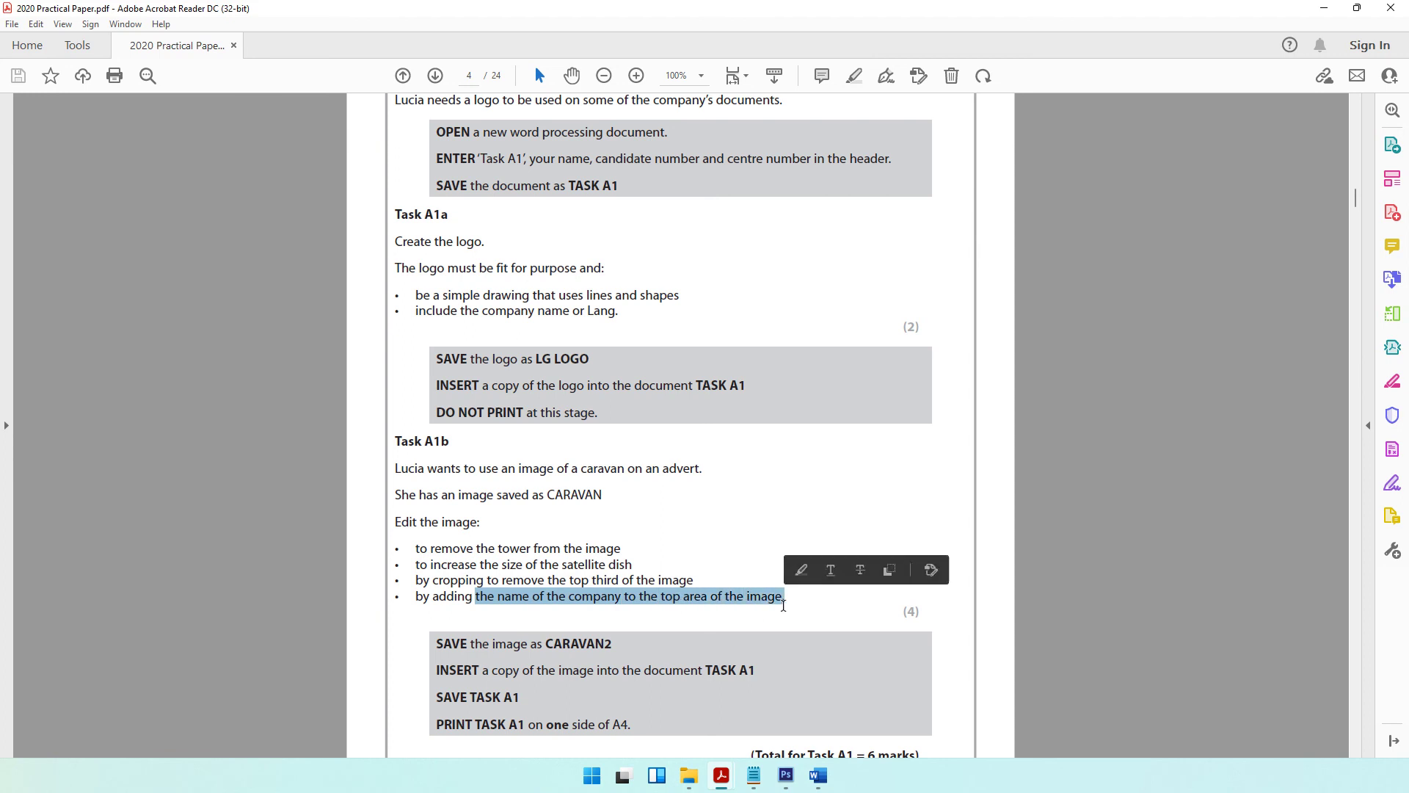
scroll(740, 462, up, 10)
scroll(740, 463, up, 5)
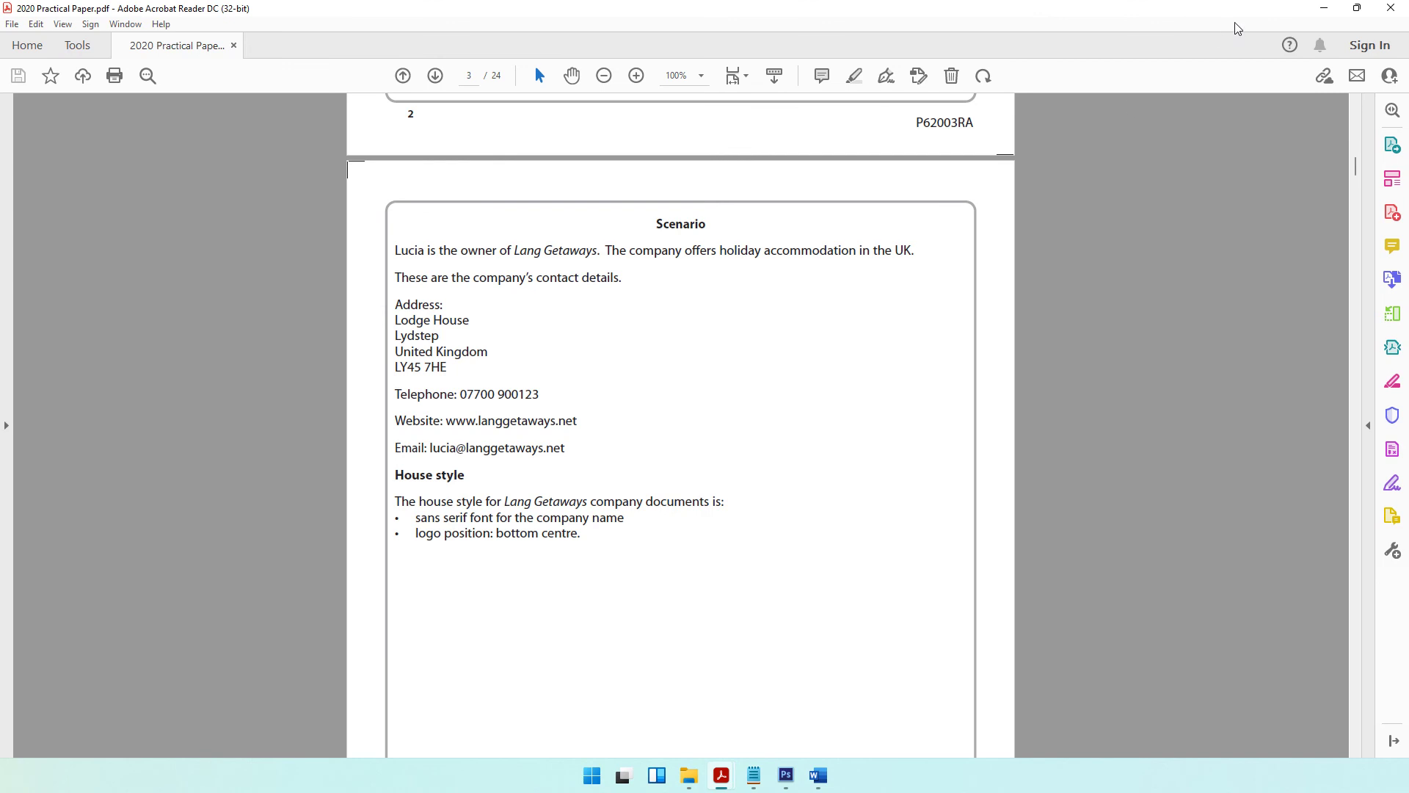
click(1324, 8)
Step: Add the text "Lang Getaways" in black 80 pt Microsoft Sans Serif, centred across the sky at the top of the caravan image
click(14, 366)
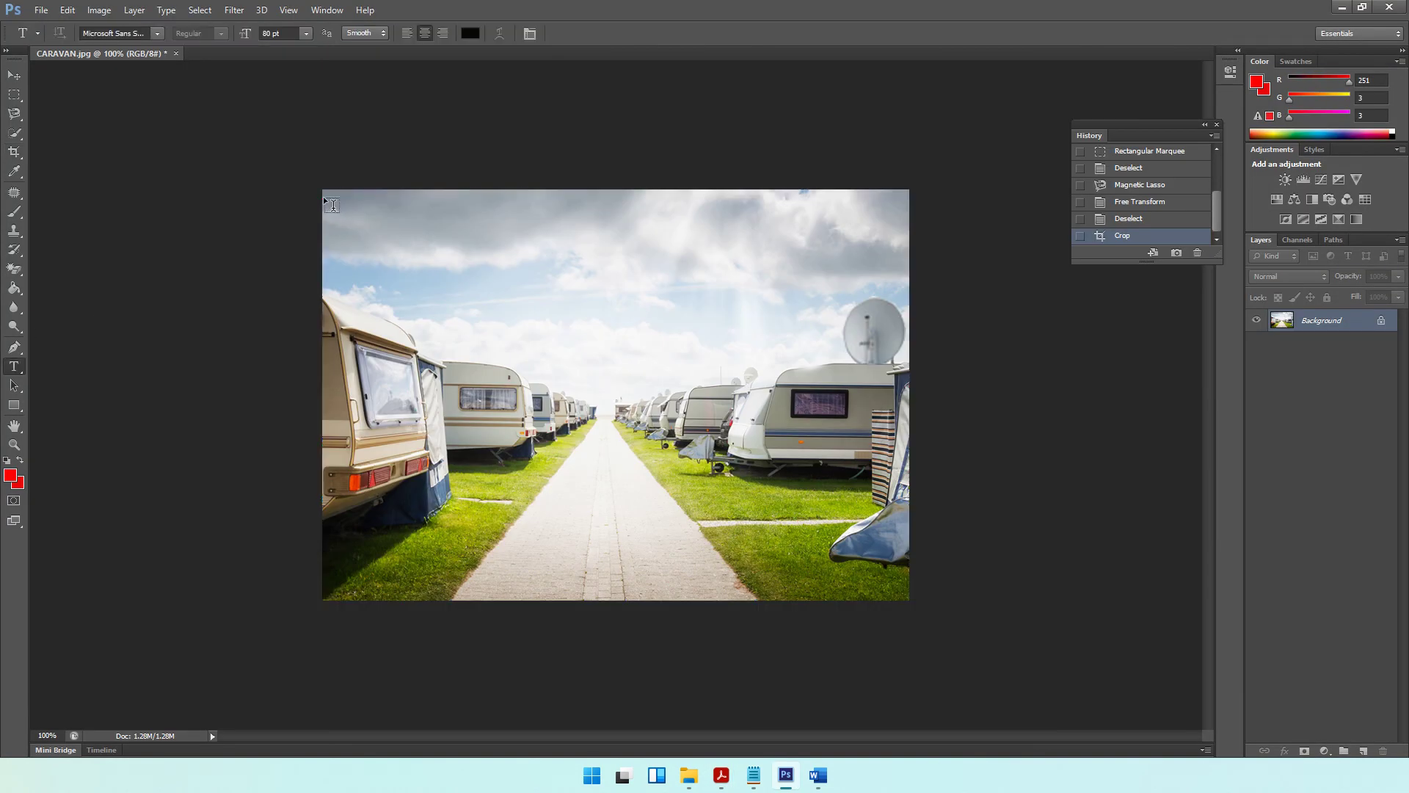
drag(332, 204, 908, 286)
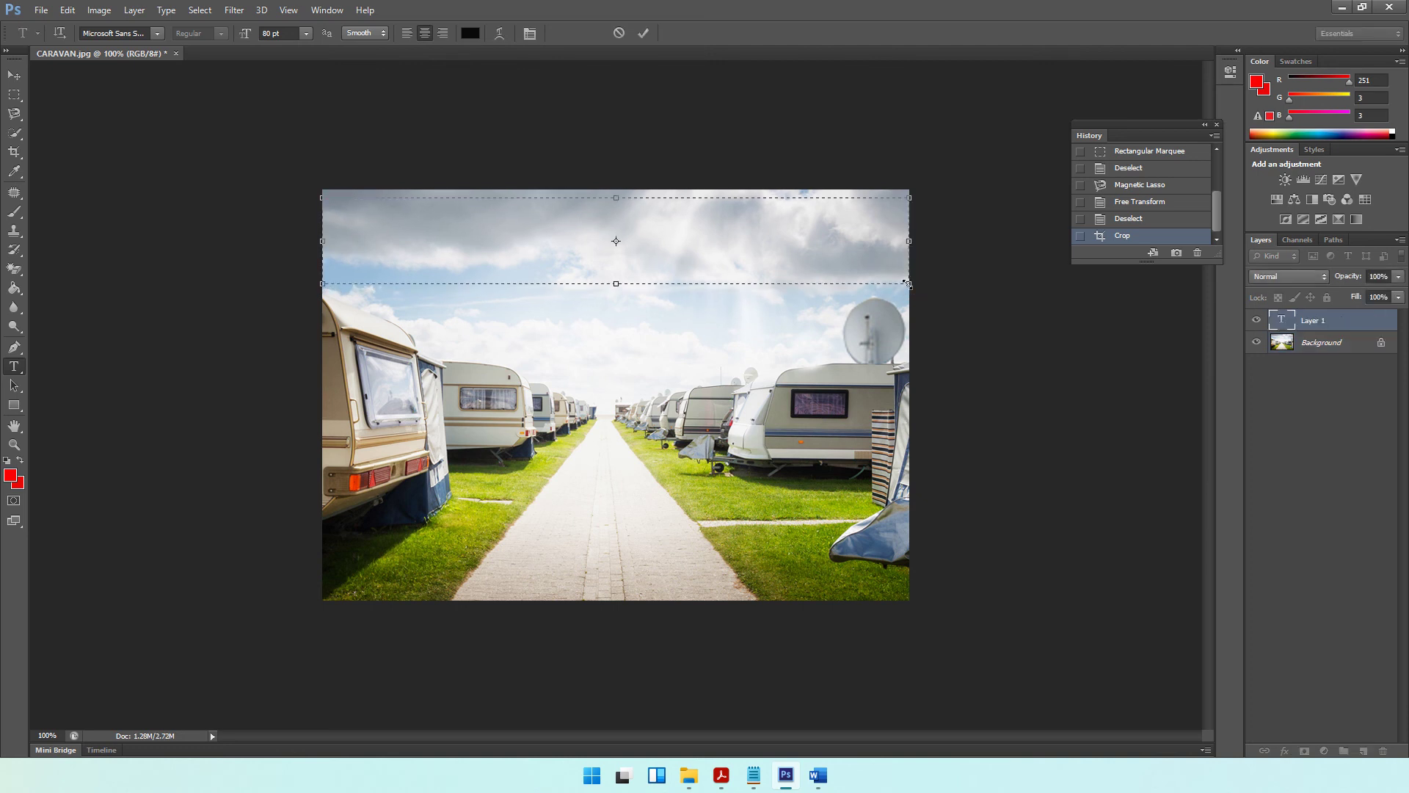
text(Lang Geta)
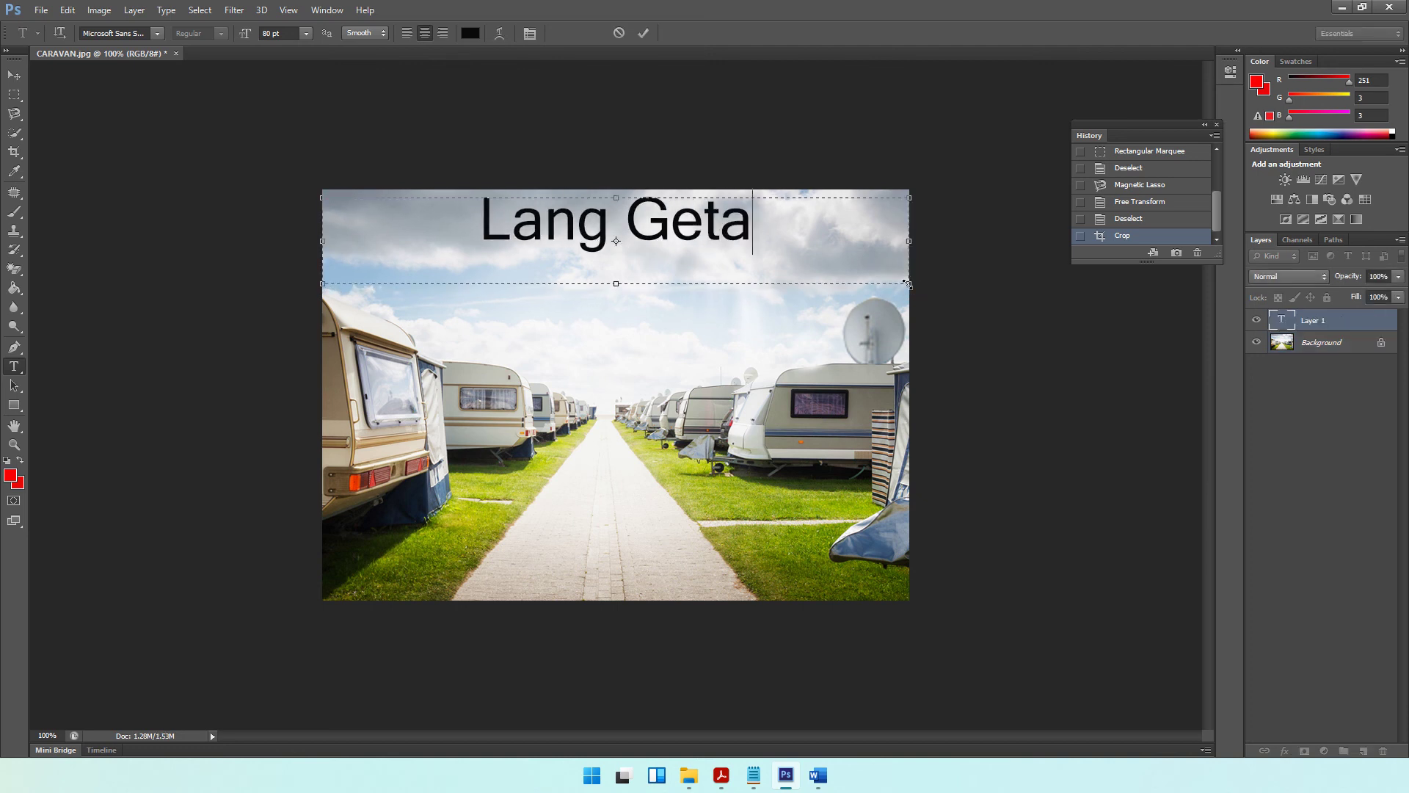
text(ways)
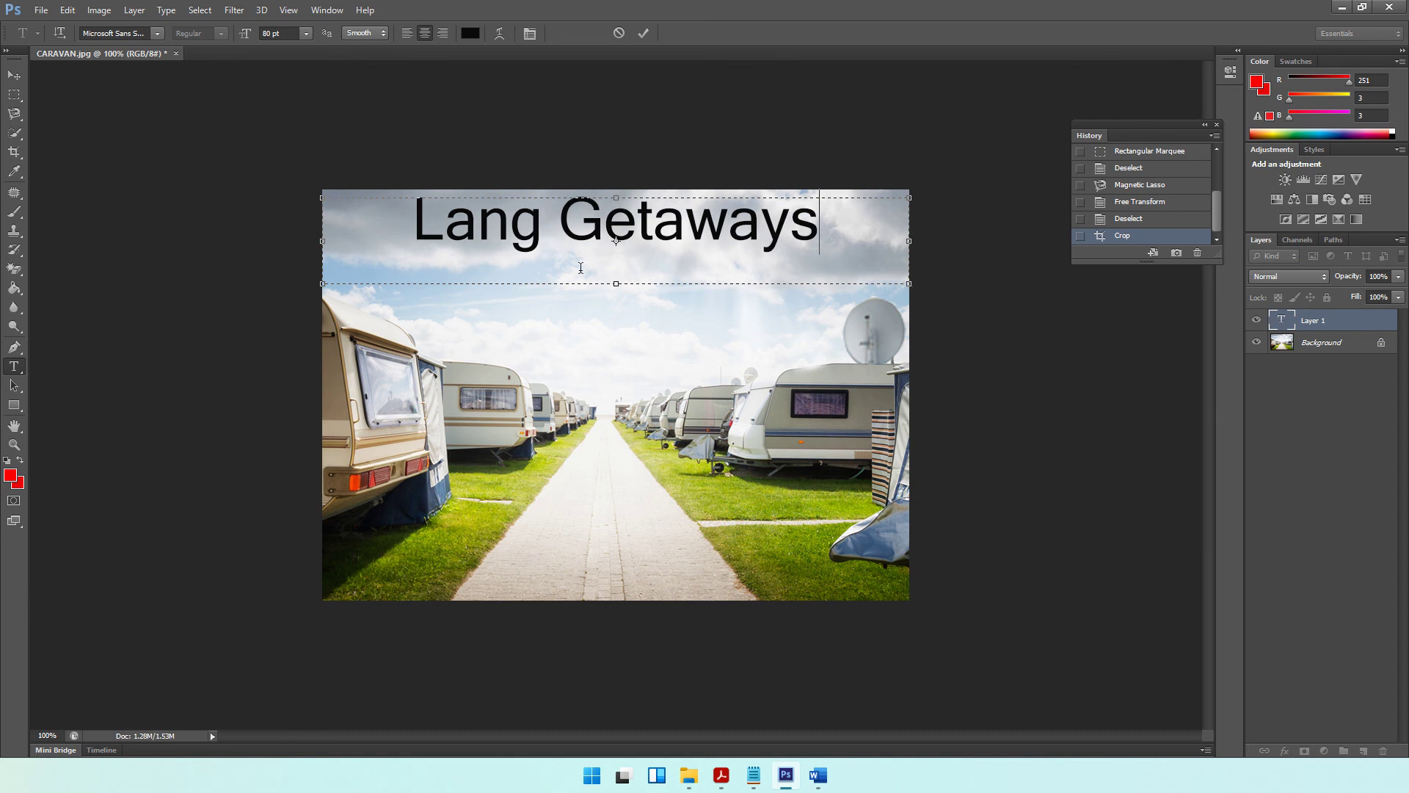
drag(417, 240, 857, 252)
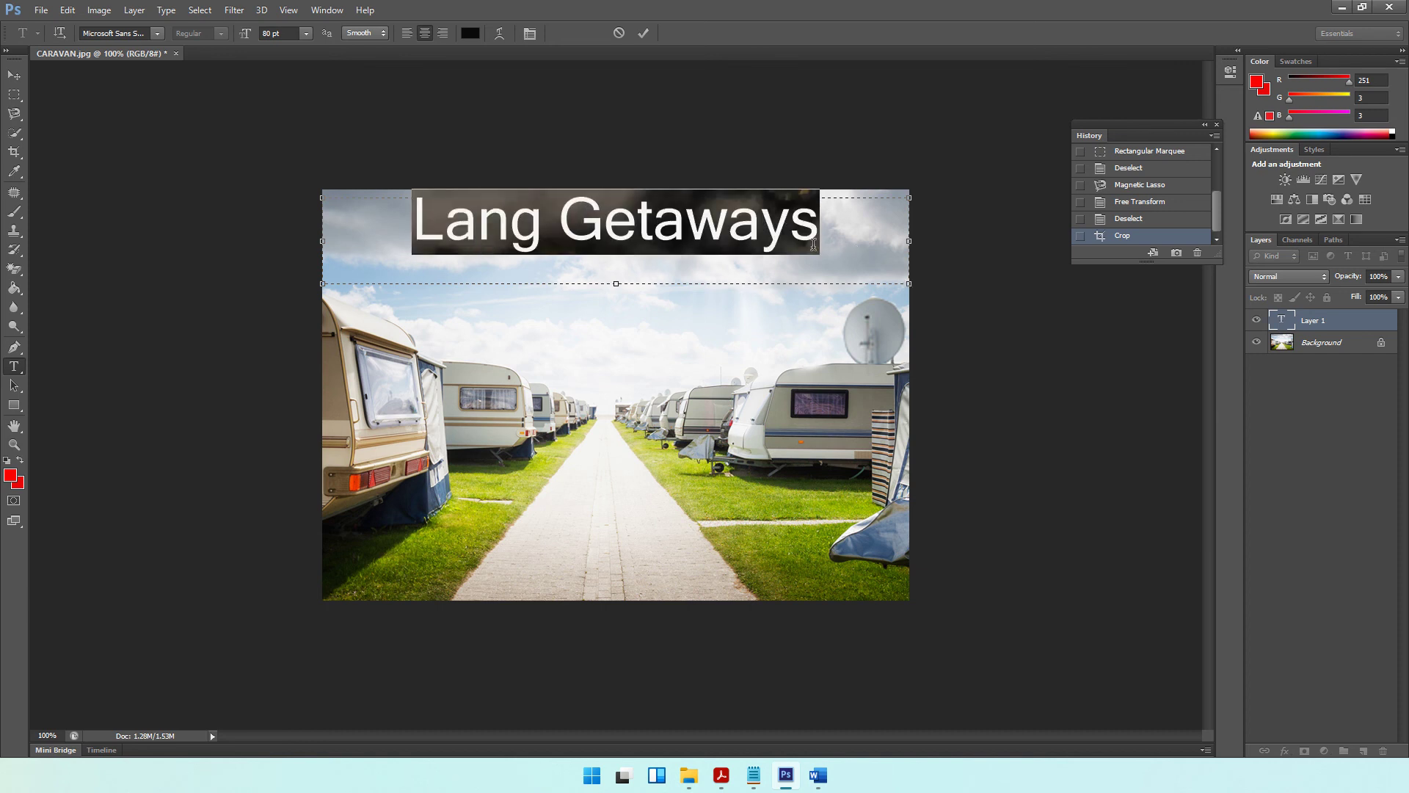
click(144, 33)
click(14, 75)
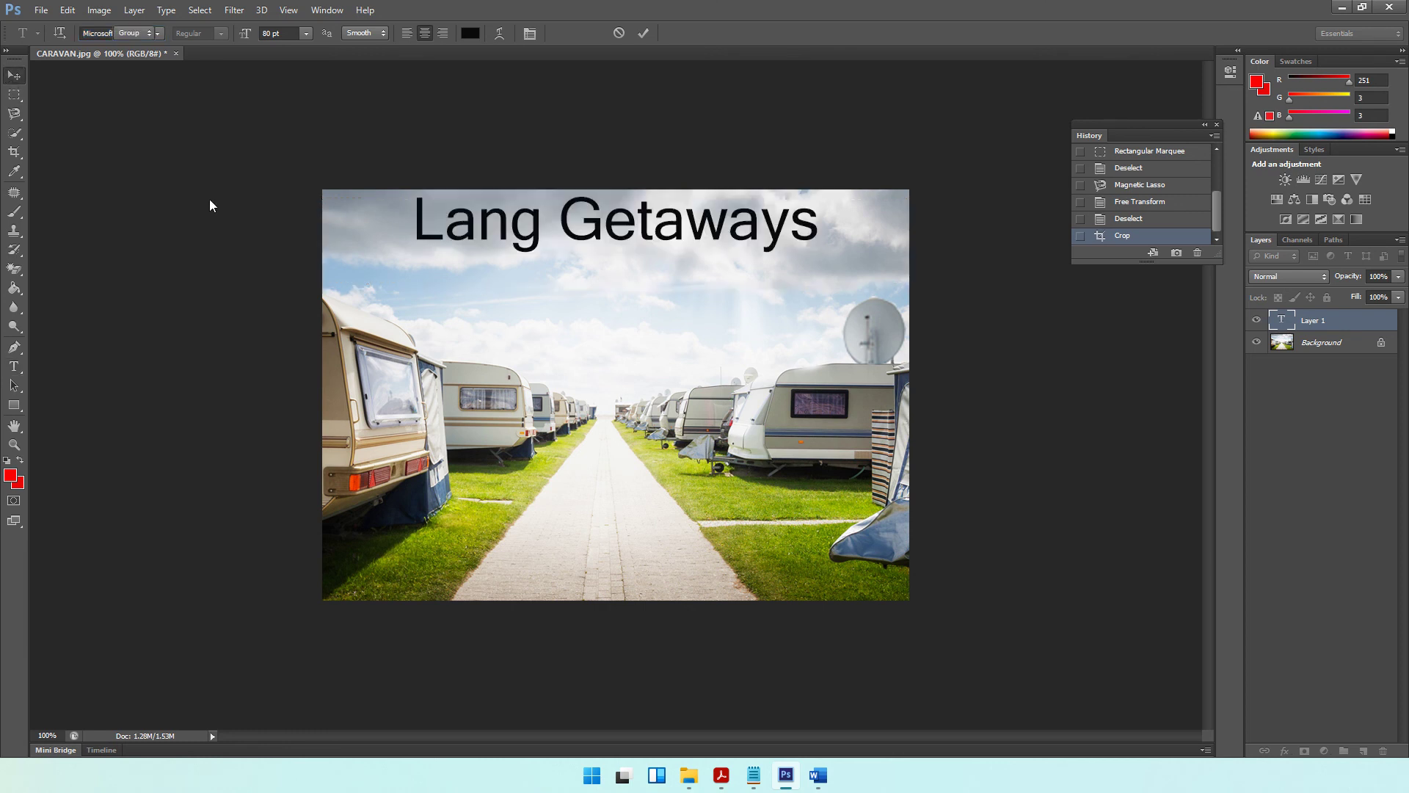
Step: Check the Task A1b text and save instructions in Acrobat Reader, return to Photoshop and look over the background and text layers
click(722, 775)
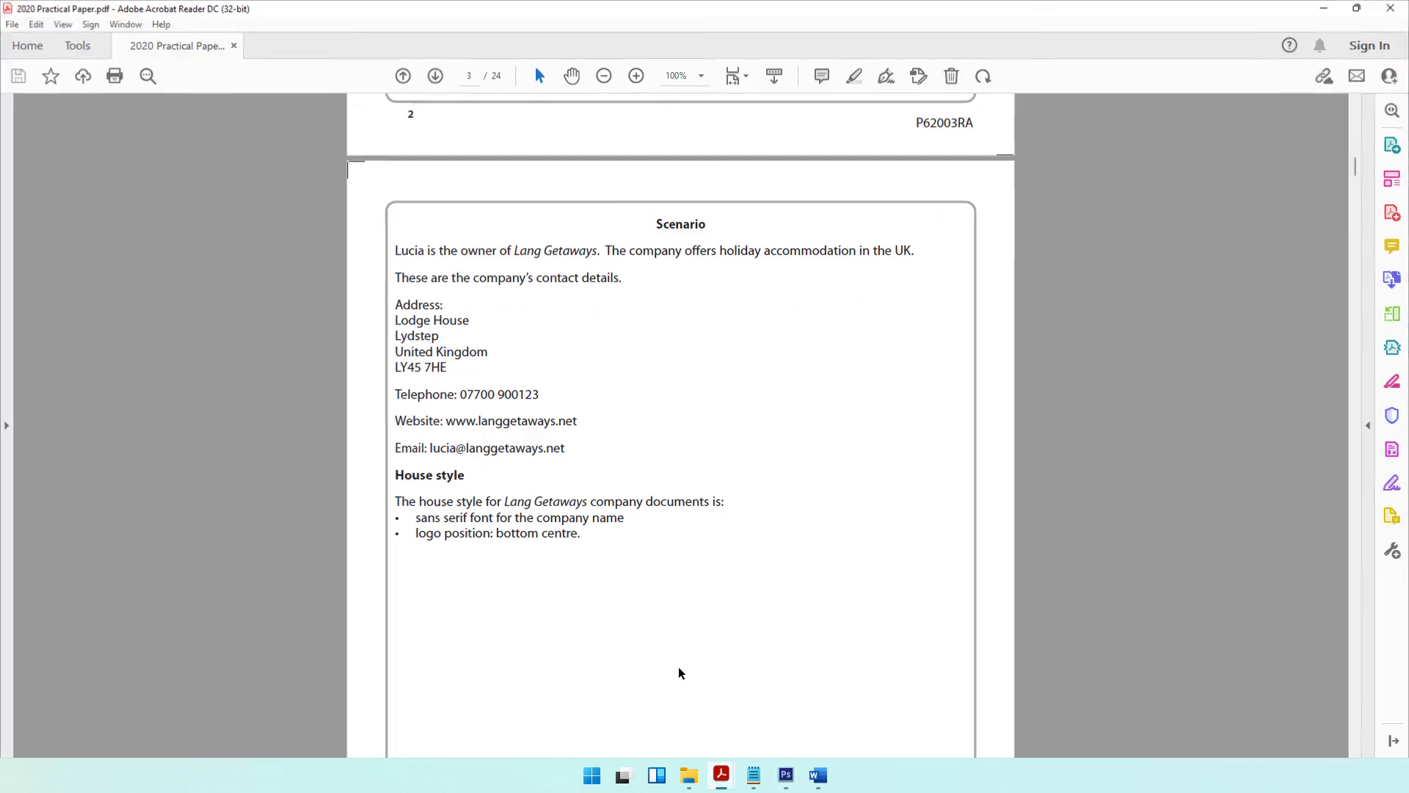
scroll(518, 530, down, 15)
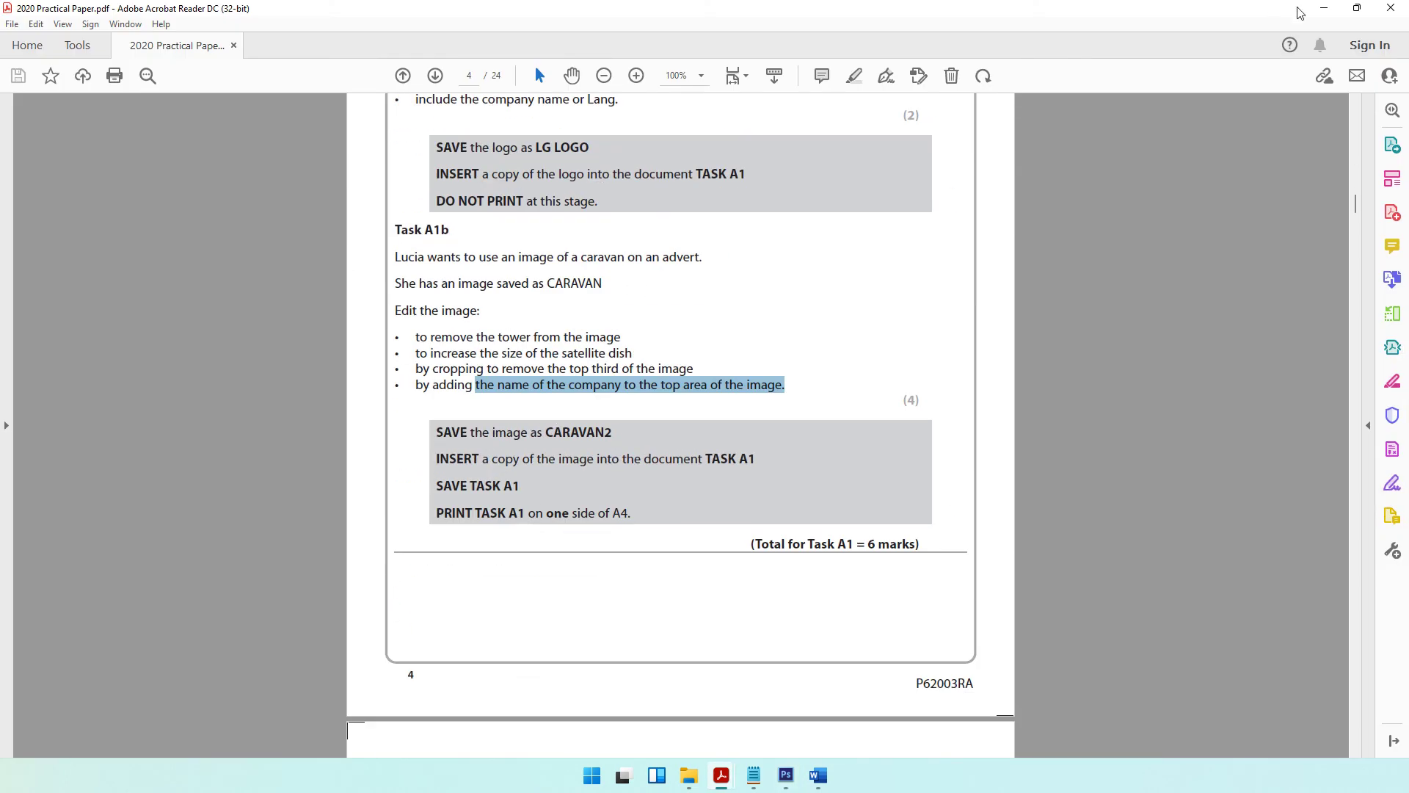
click(1324, 8)
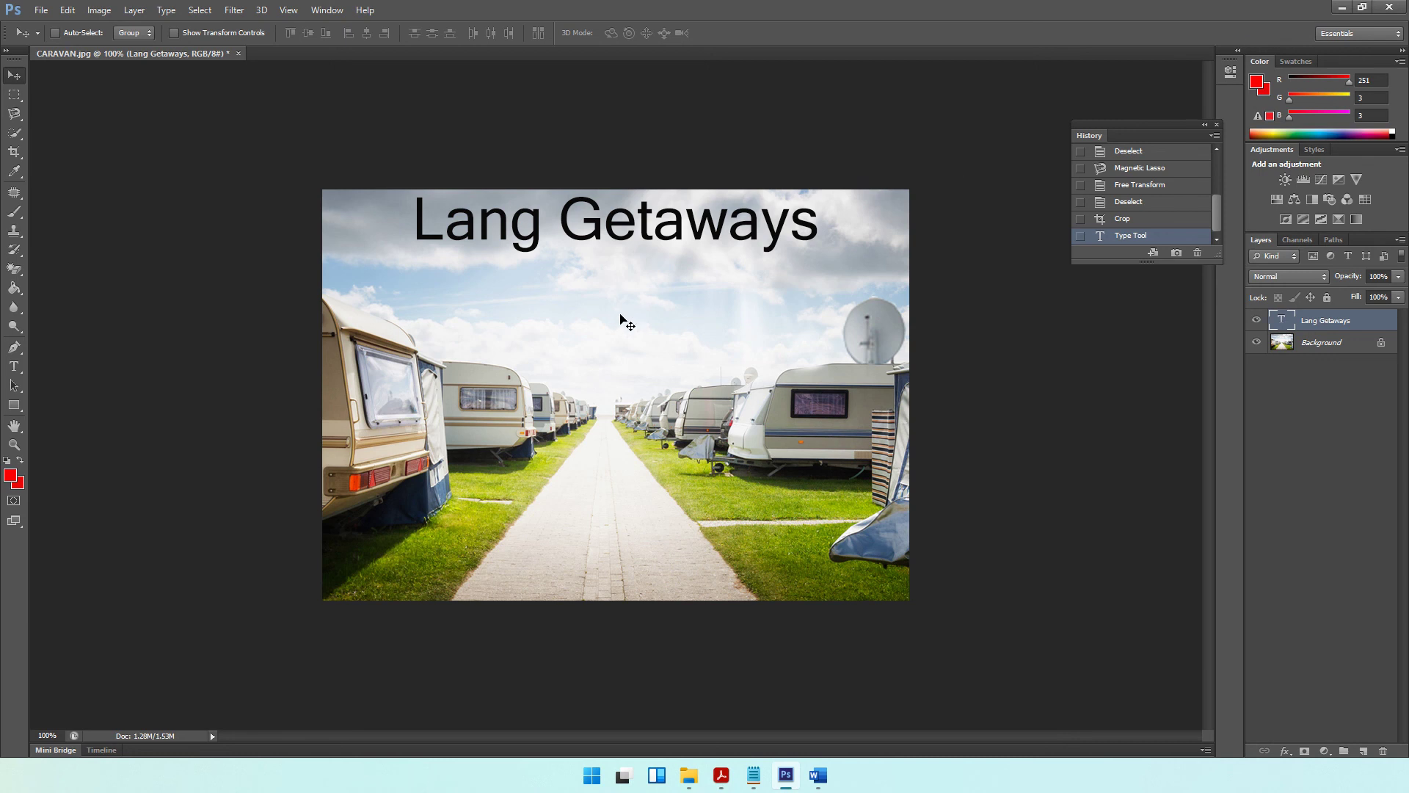
click(1349, 344)
click(1317, 322)
Step: Save the edited caravan image as the Photoshop file CARAVAN2 in the 2020 folder
click(42, 10)
click(86, 189)
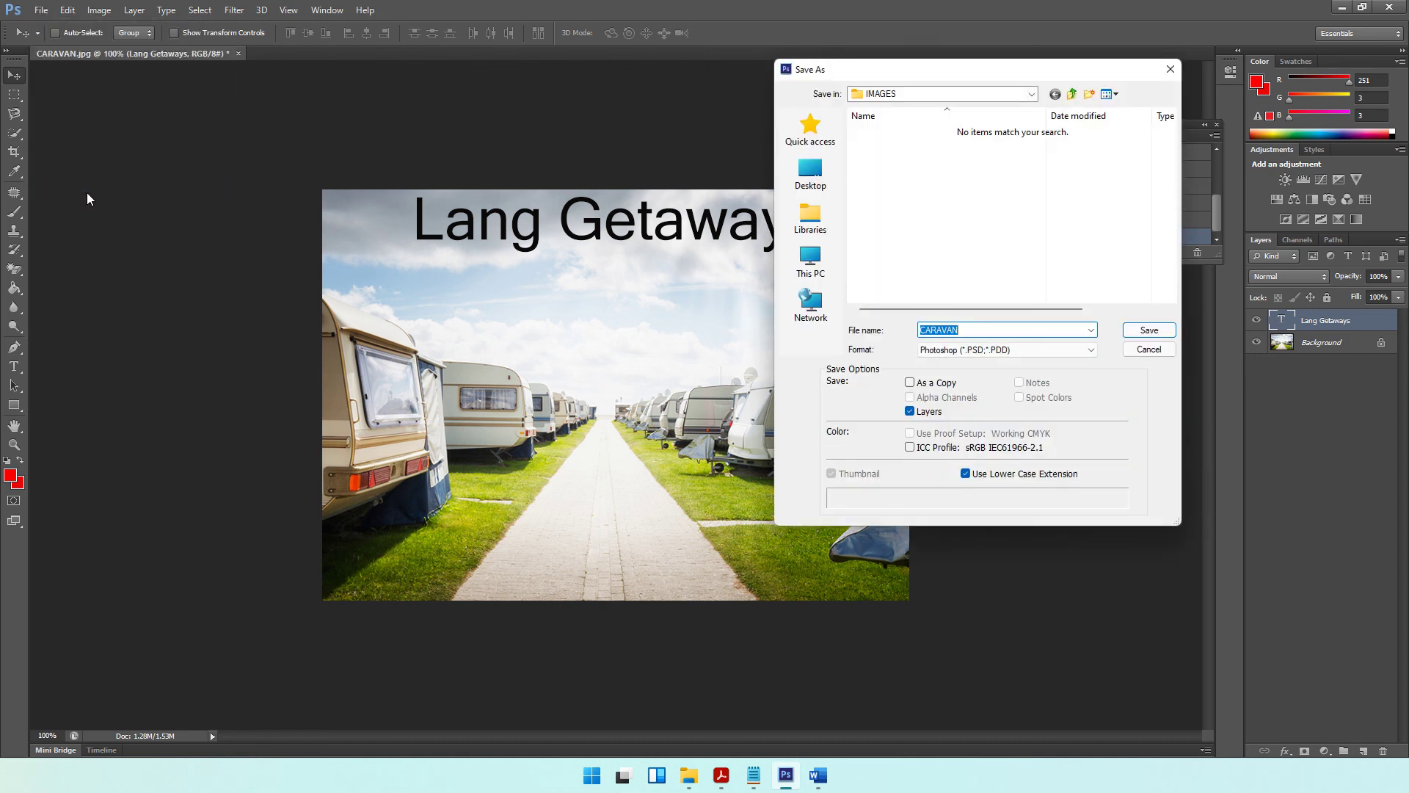
click(1071, 93)
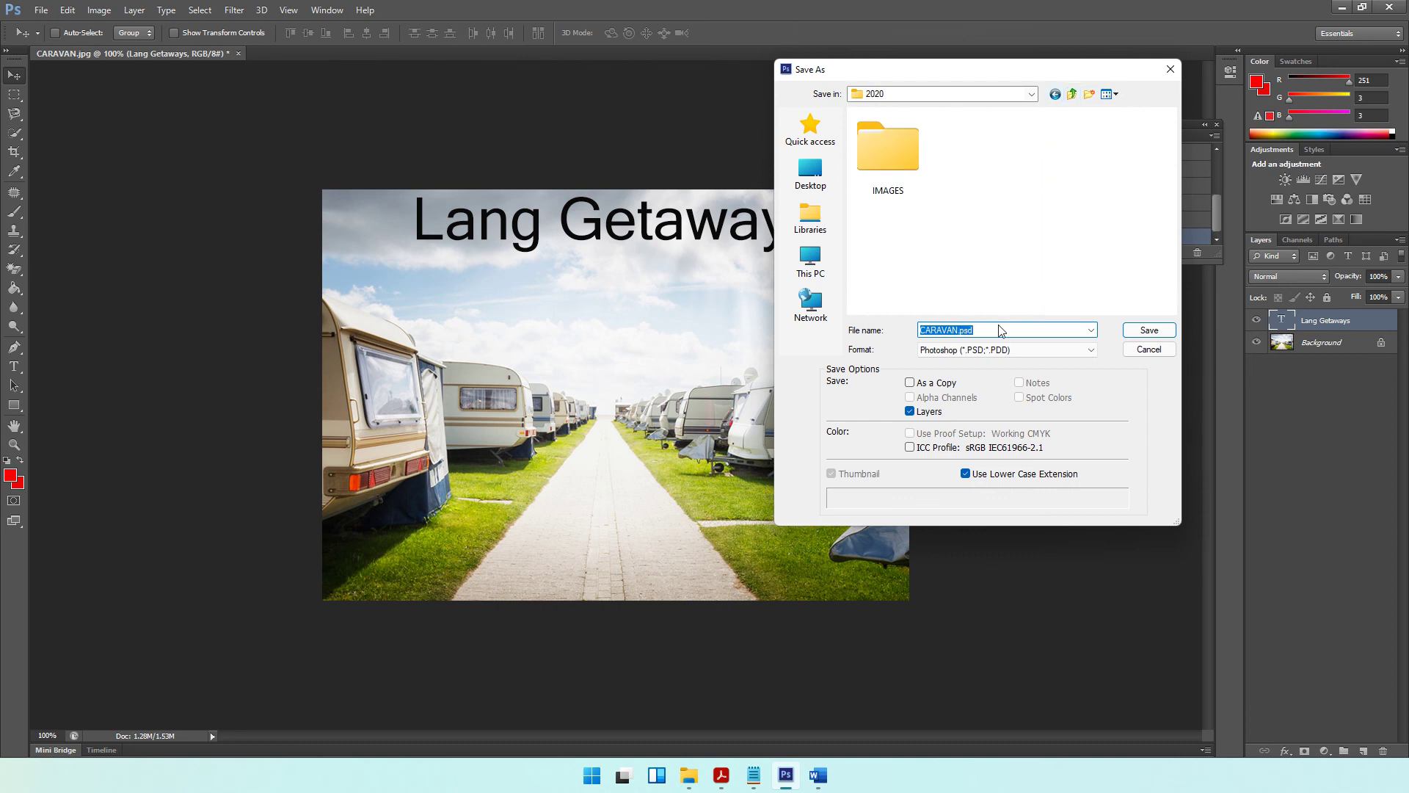
click(955, 330)
text(2)
click(1130, 330)
click(902, 196)
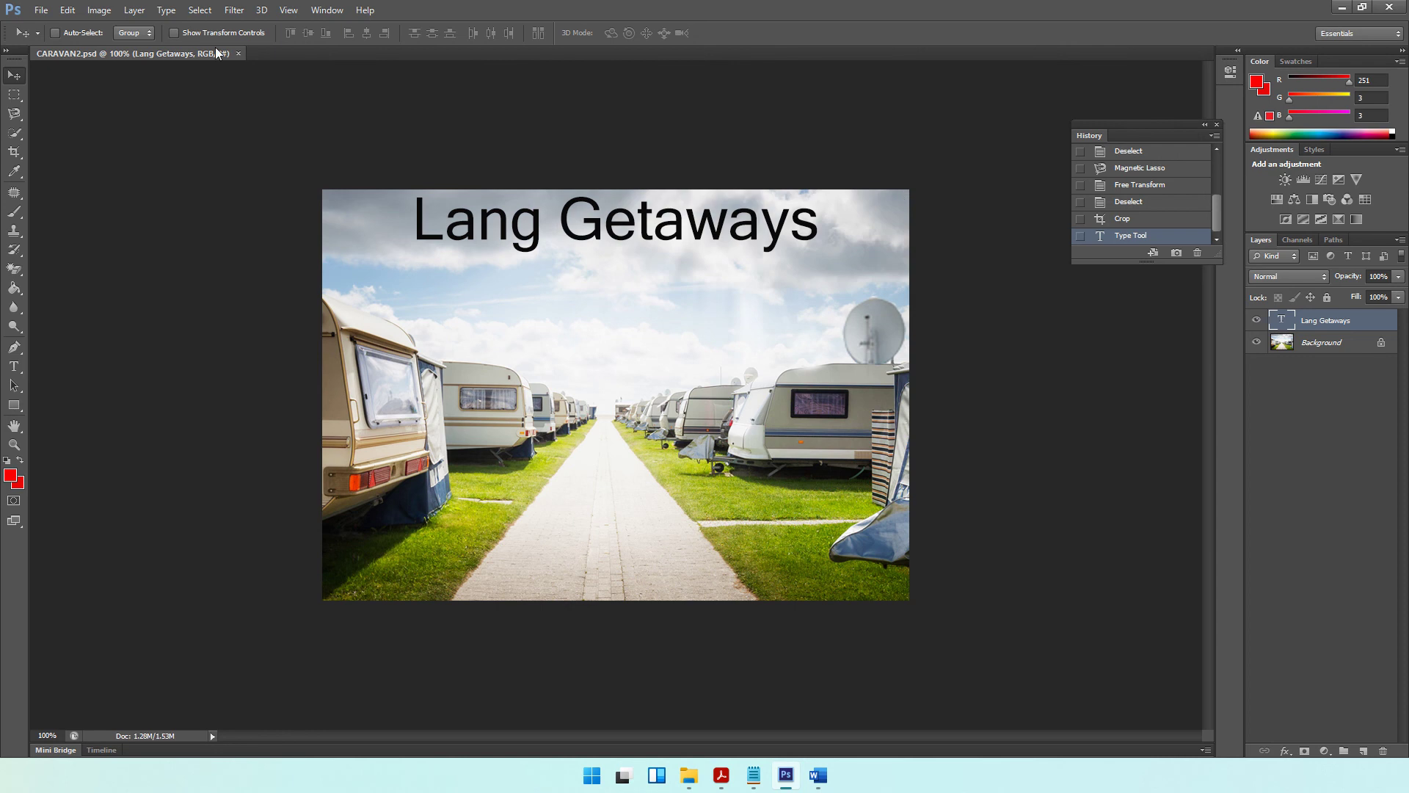
Step: Save a JPEG copy of CARAVAN2 in the 2020 folder at Maximum quality 12 with the Progressive format
click(41, 10)
click(60, 189)
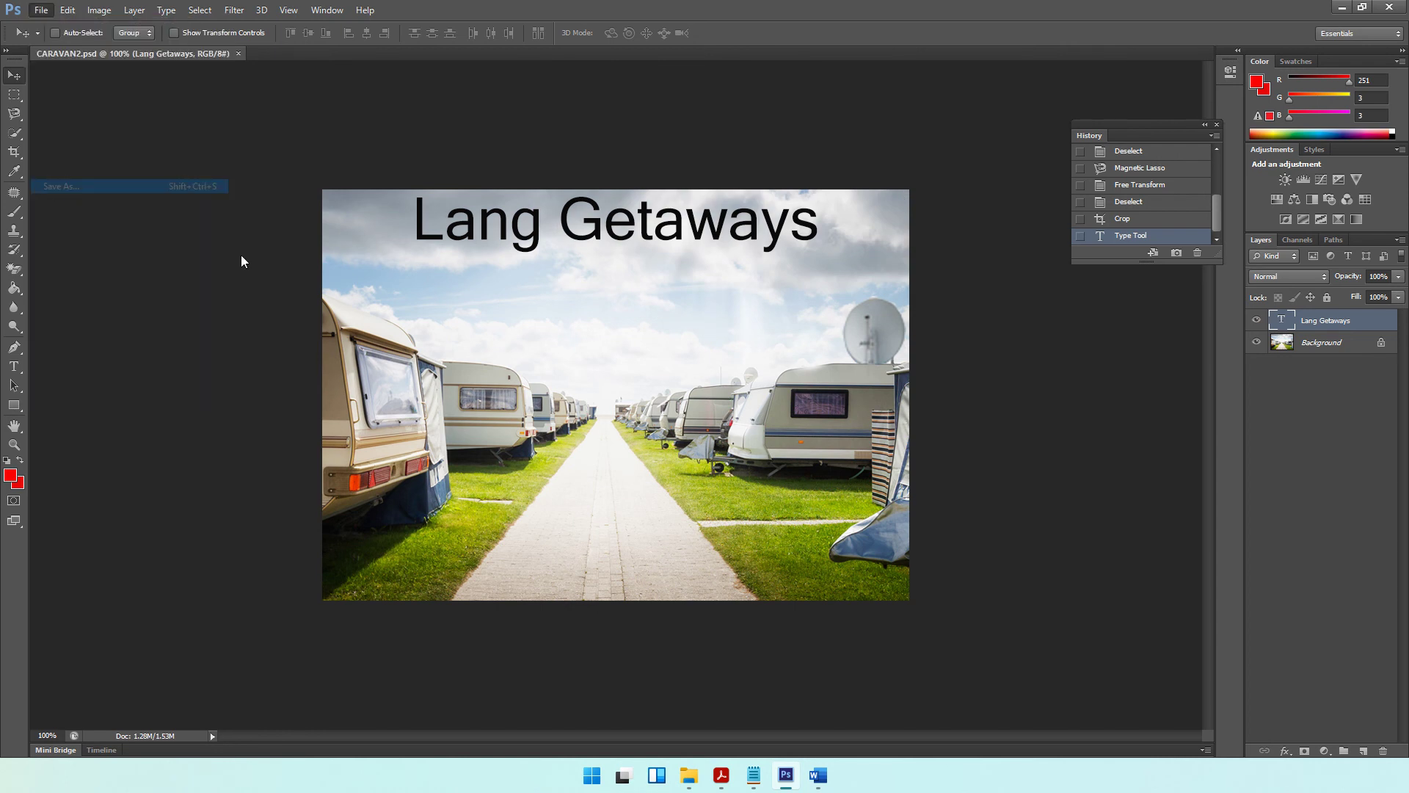
click(952, 352)
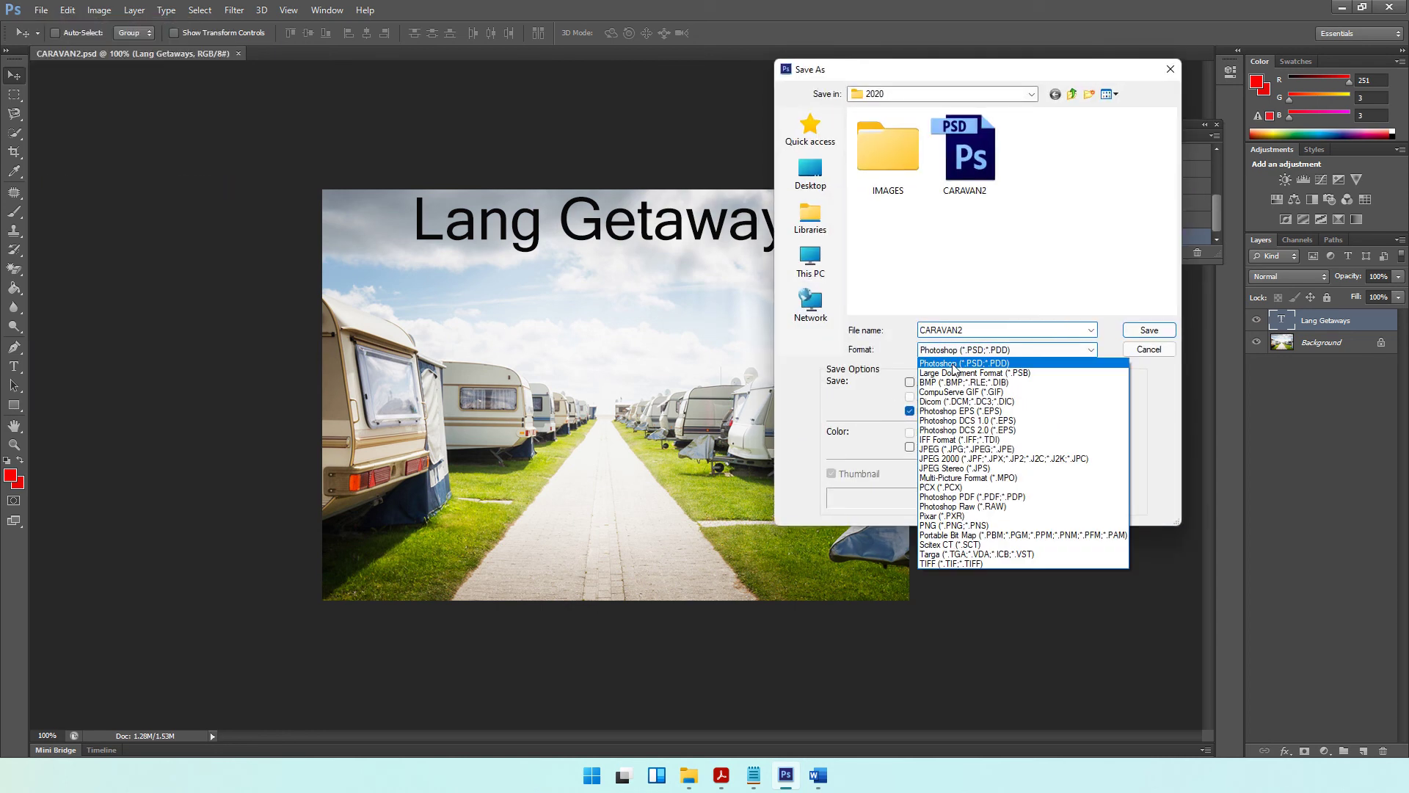
click(954, 449)
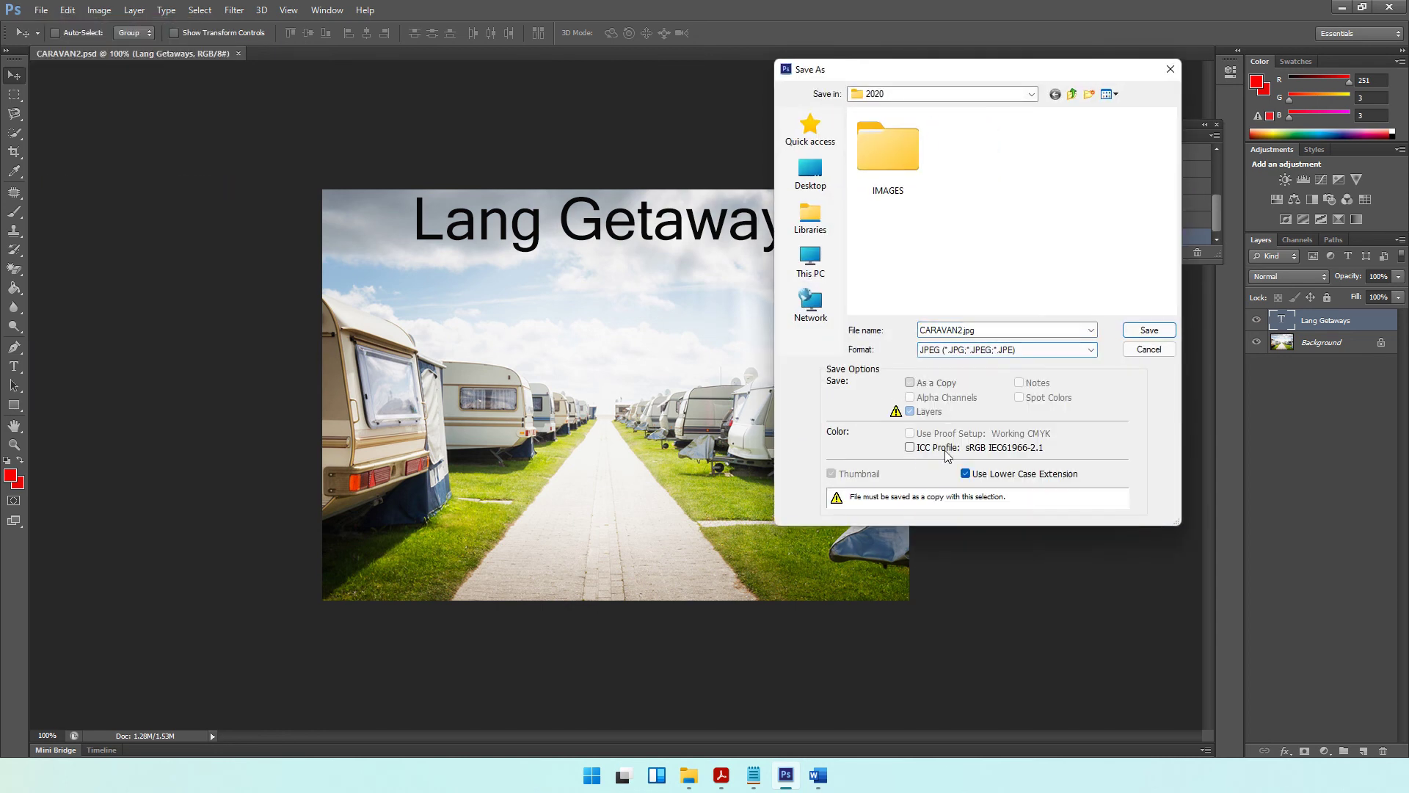
click(1150, 330)
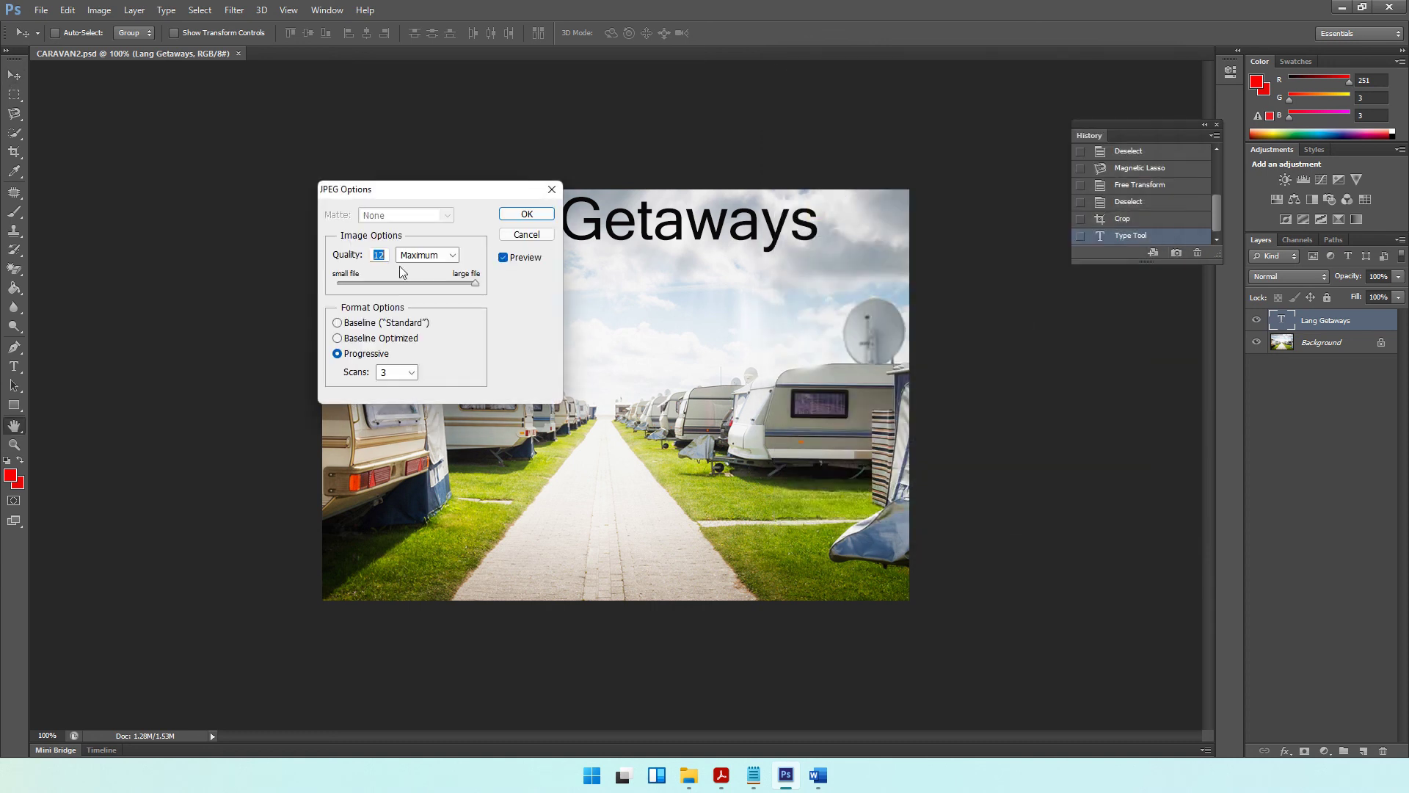
click(529, 213)
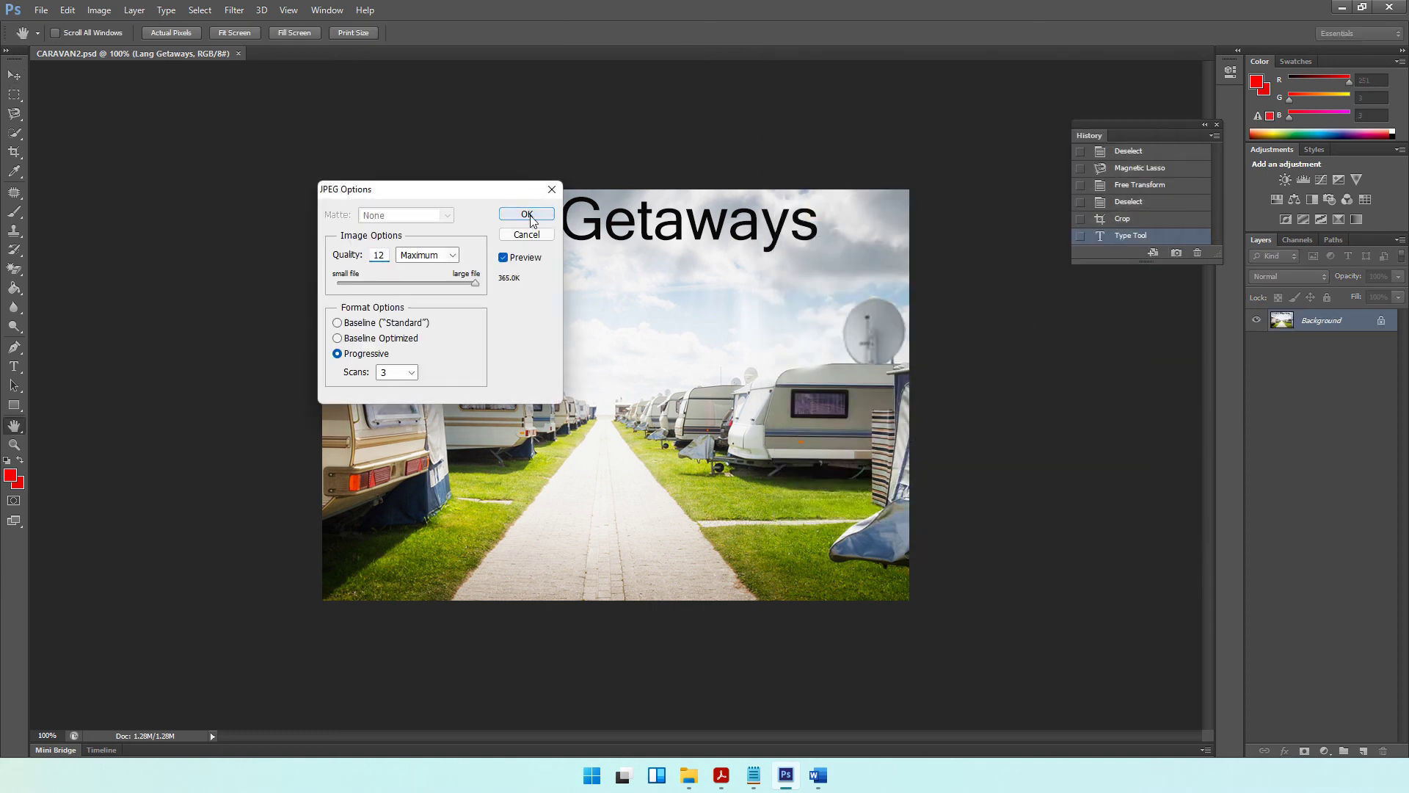
Step: Open the 2020 folder in File Explorer, preview the CARAVAN2 JPG, find the Photoshop version and return to Photoshop
click(690, 778)
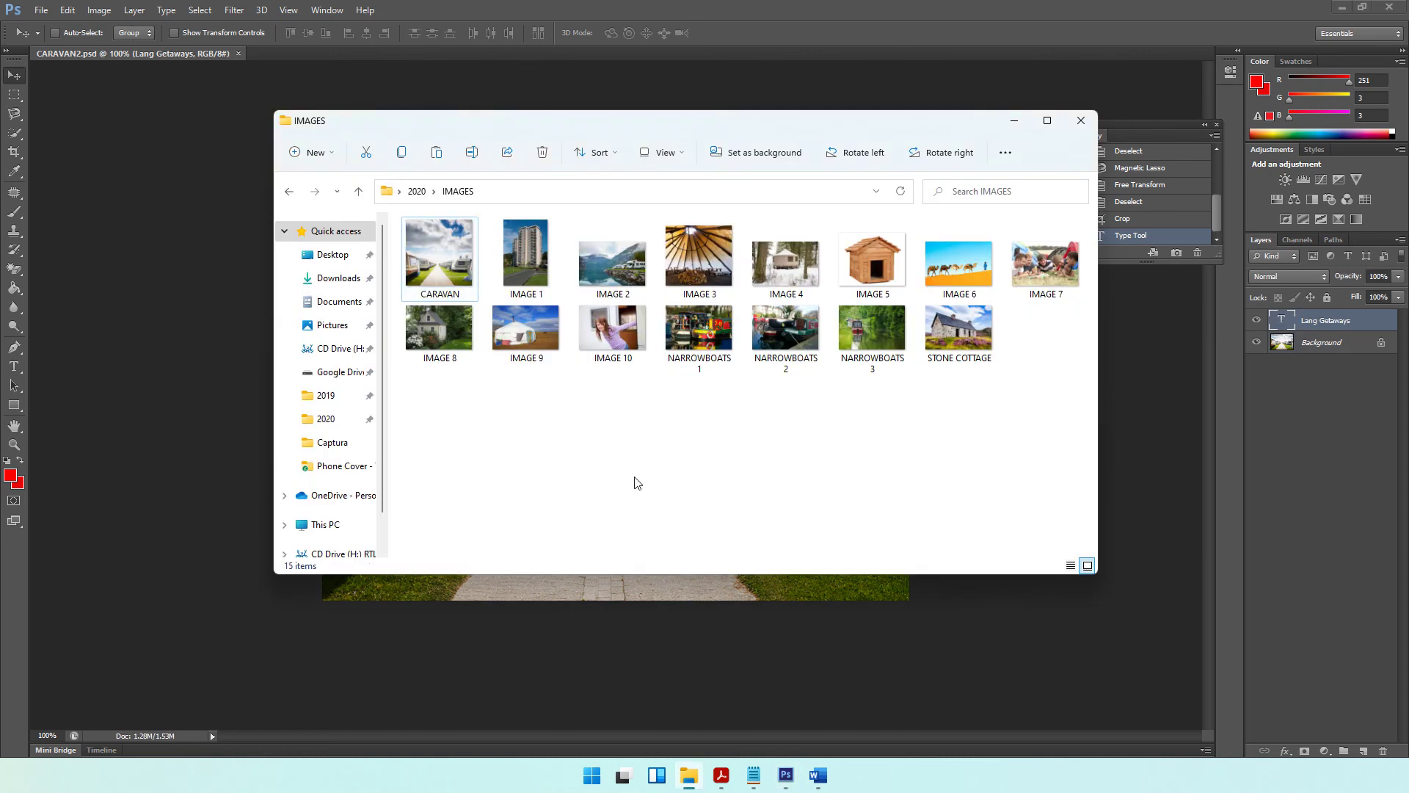
click(359, 191)
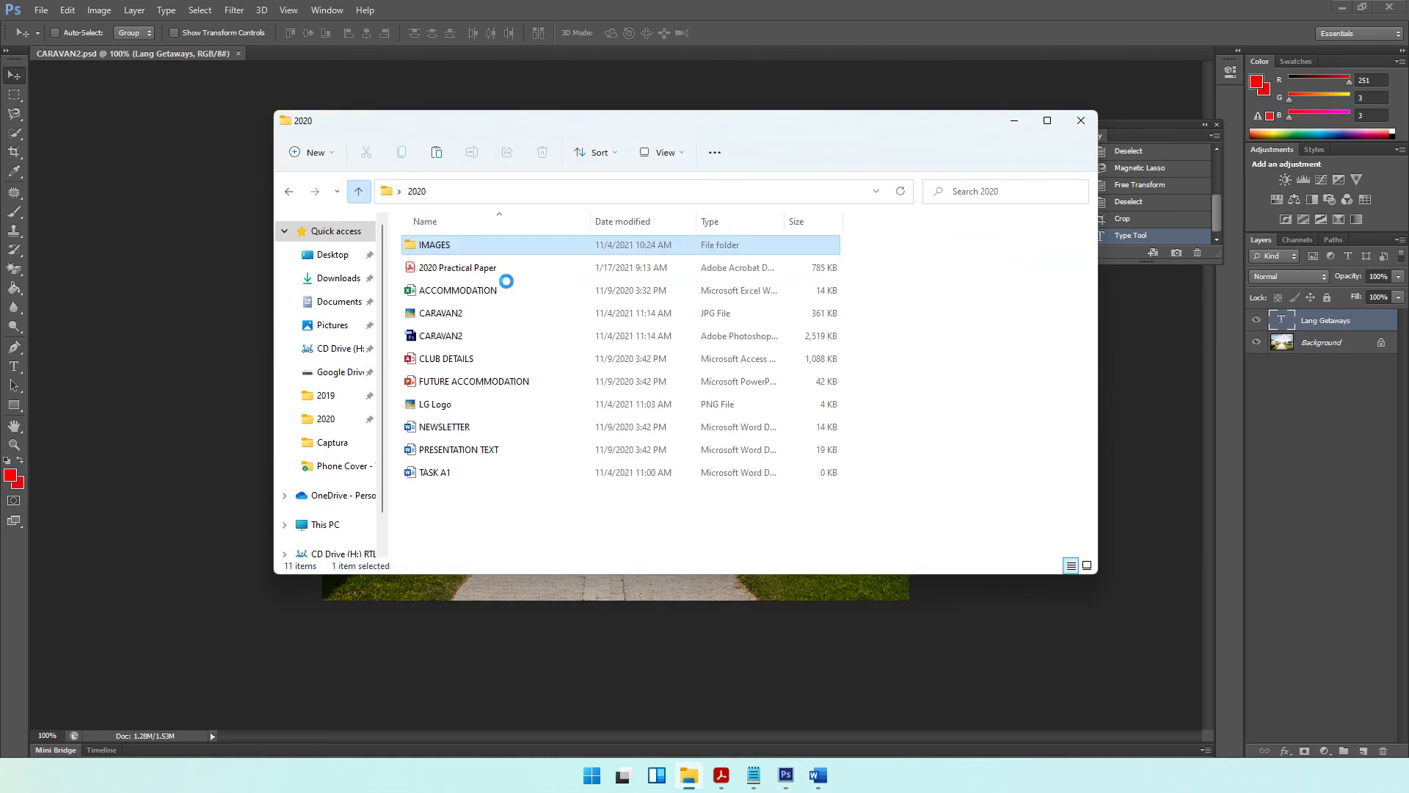
click(465, 316)
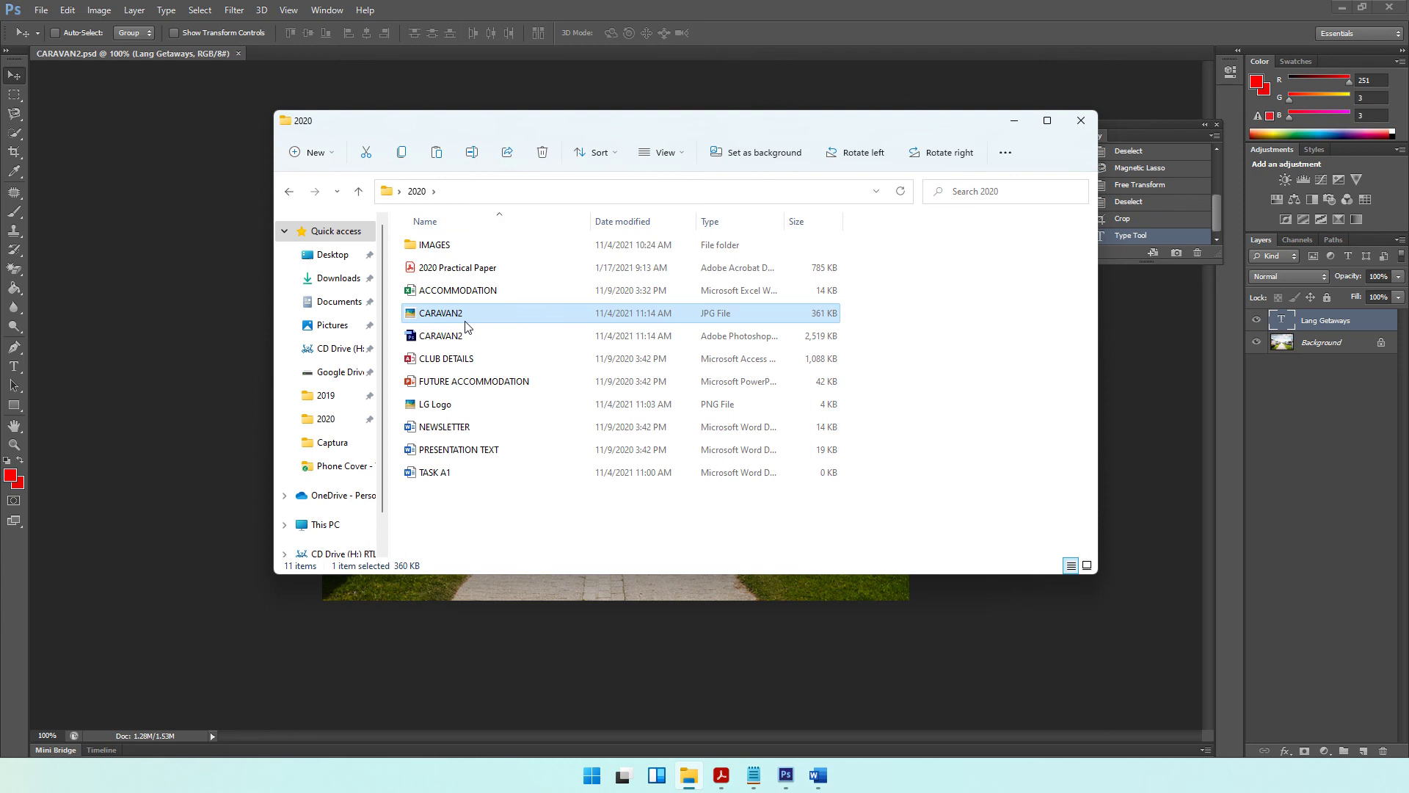
double_click(467, 316)
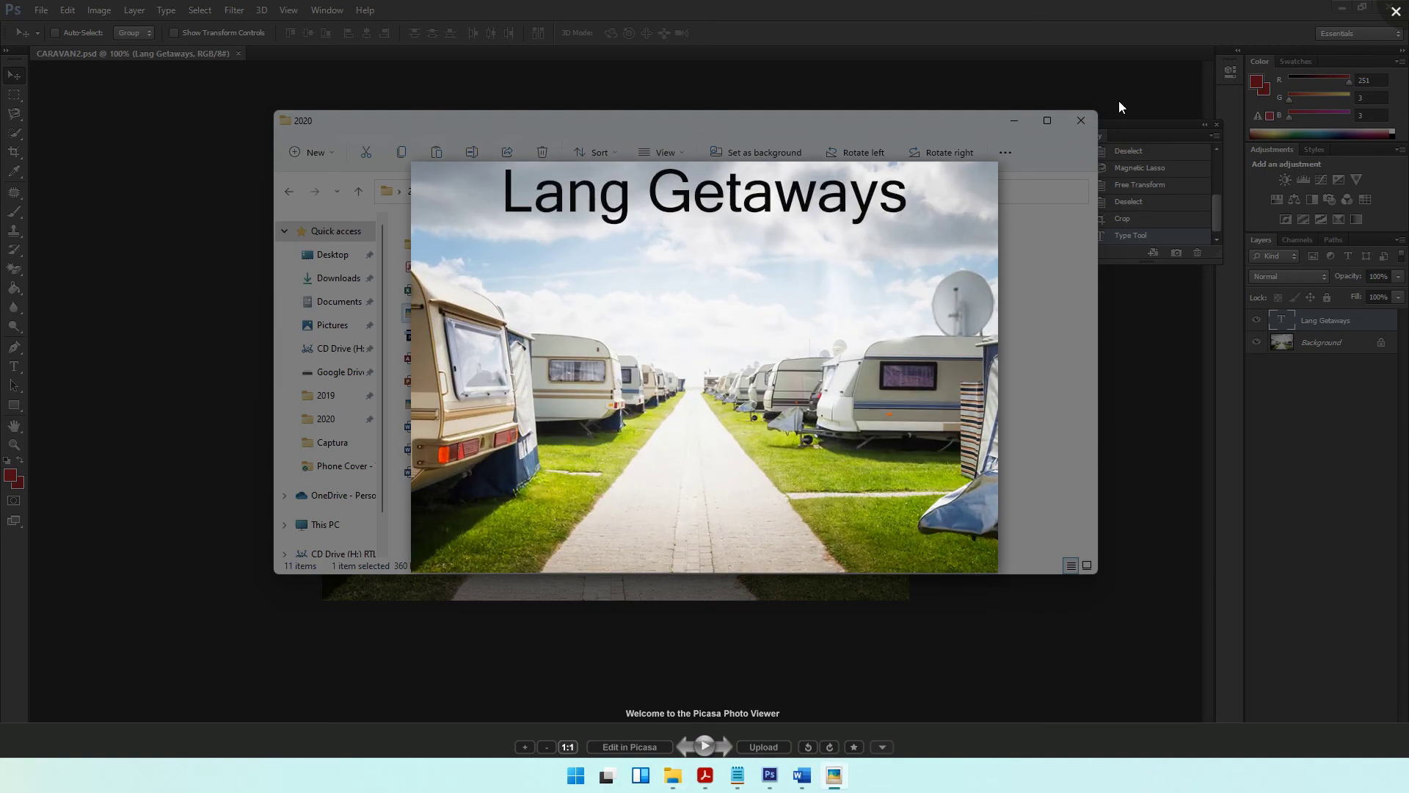
click(1396, 11)
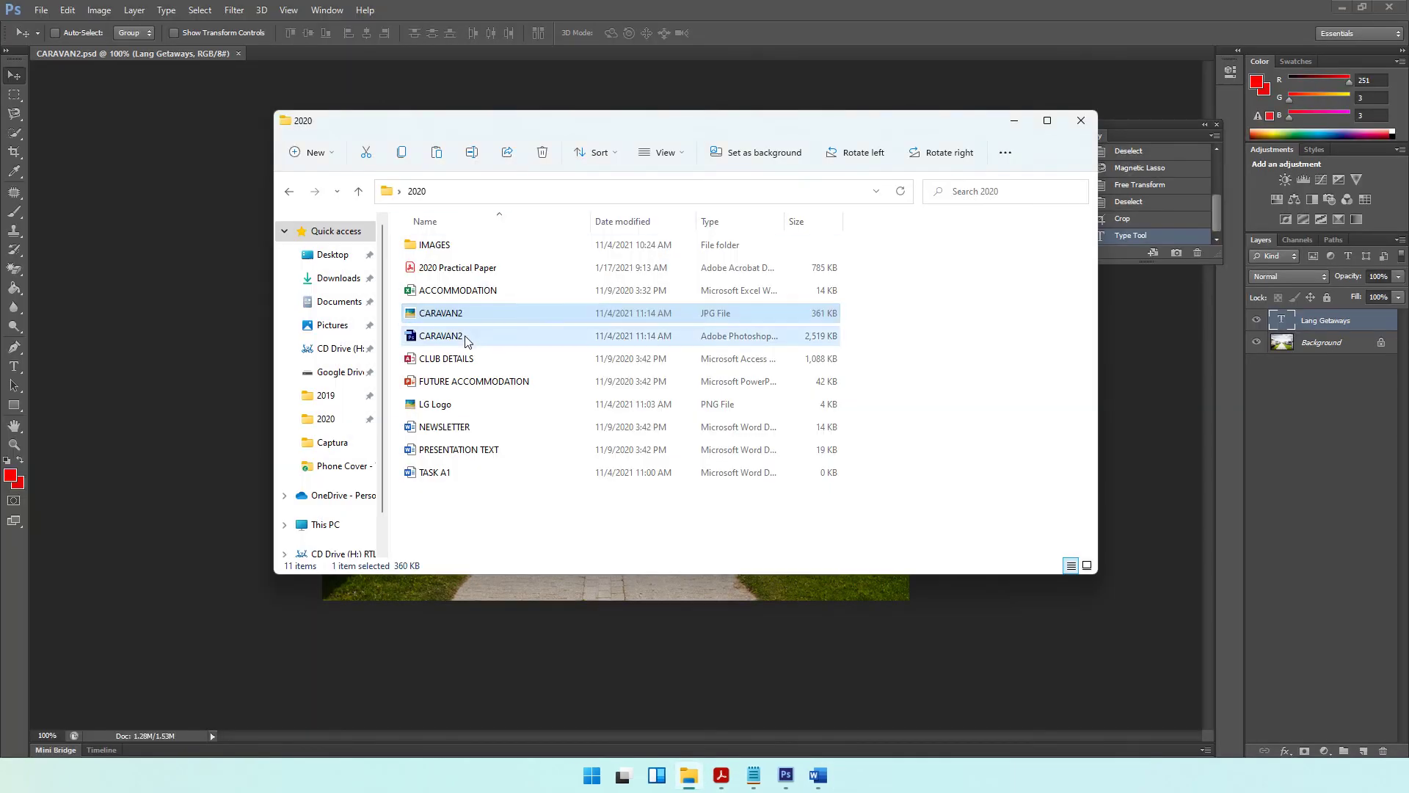
click(467, 338)
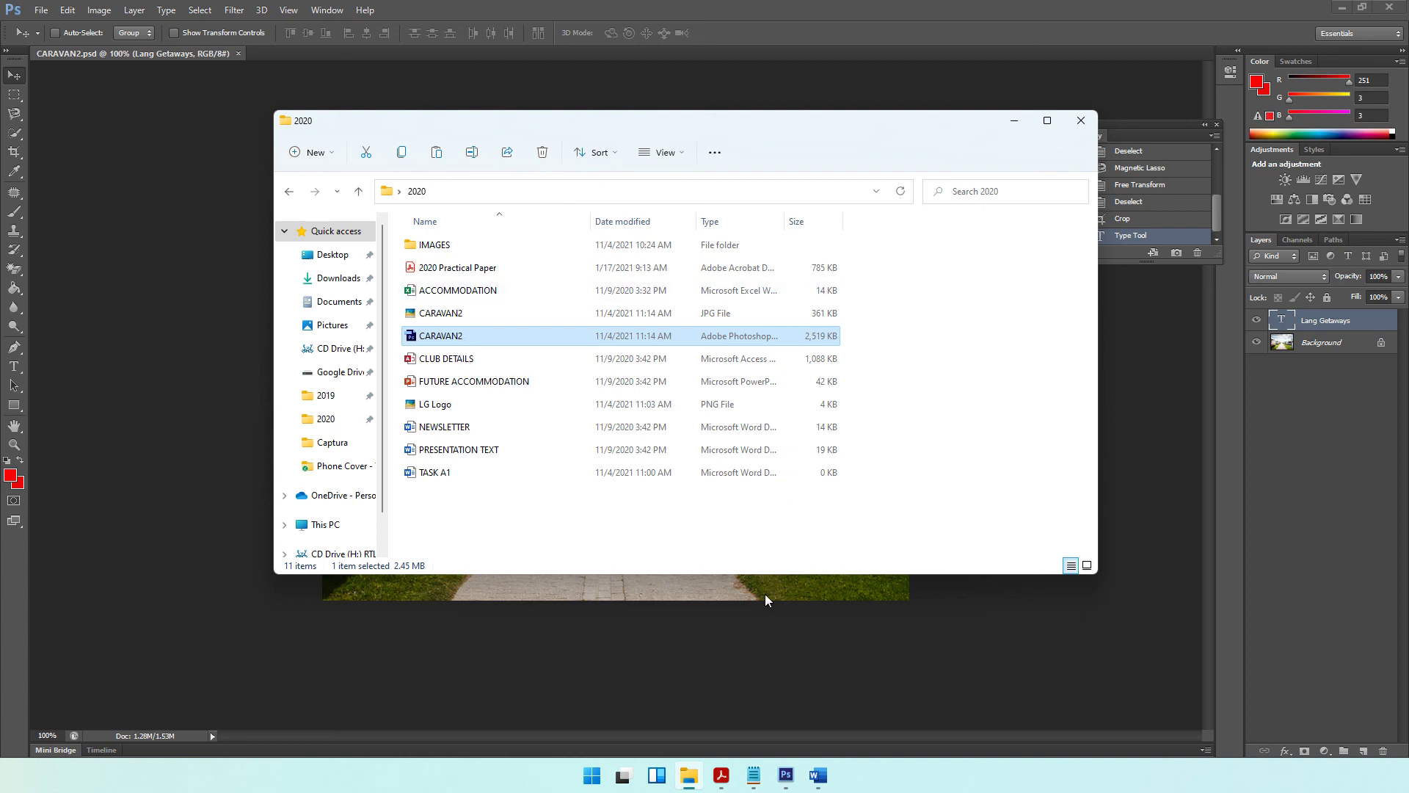
click(1011, 123)
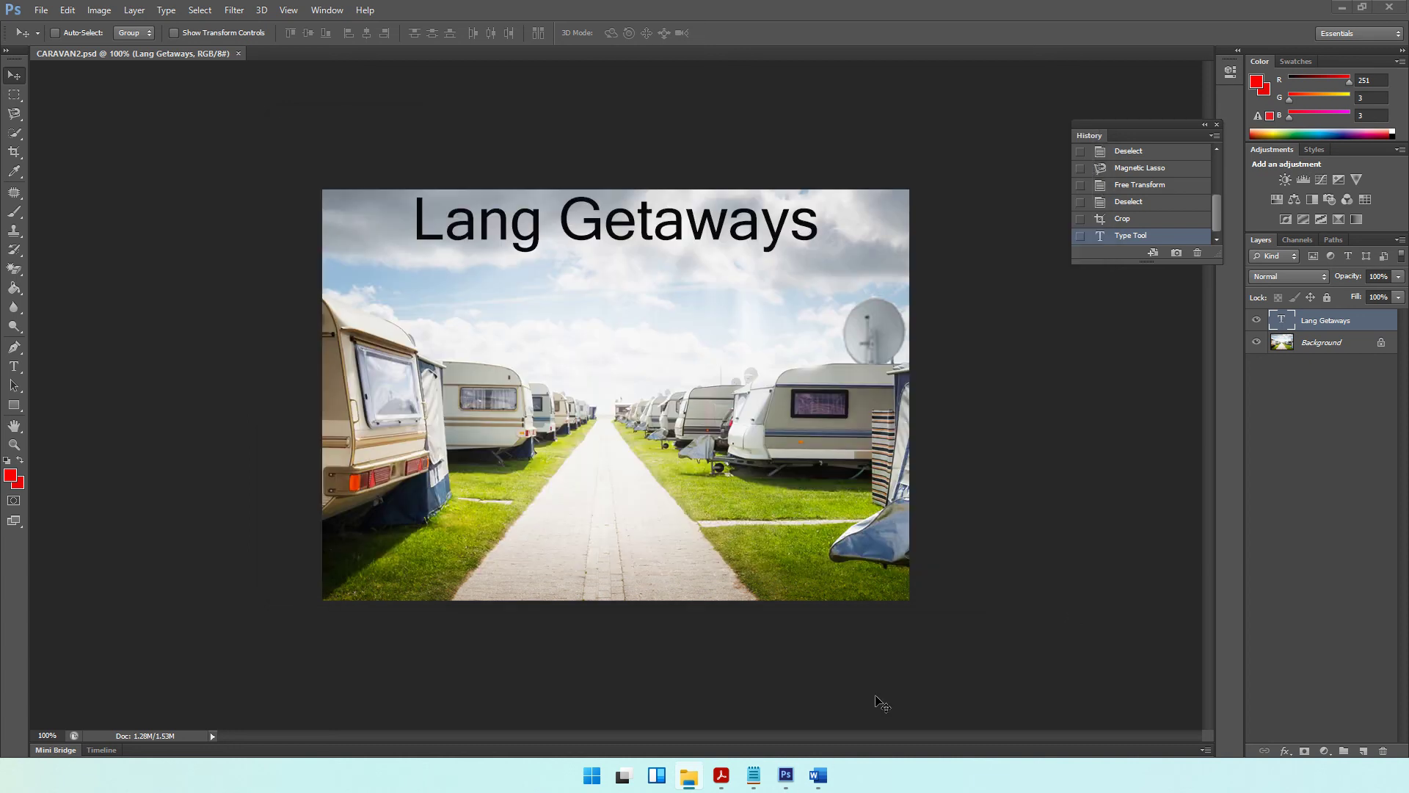
Step: Check the insert instruction in Acrobat Reader and insert the CARAVAN2 JPG from File Explorer below the logo in Word's TASK A1 document
click(721, 775)
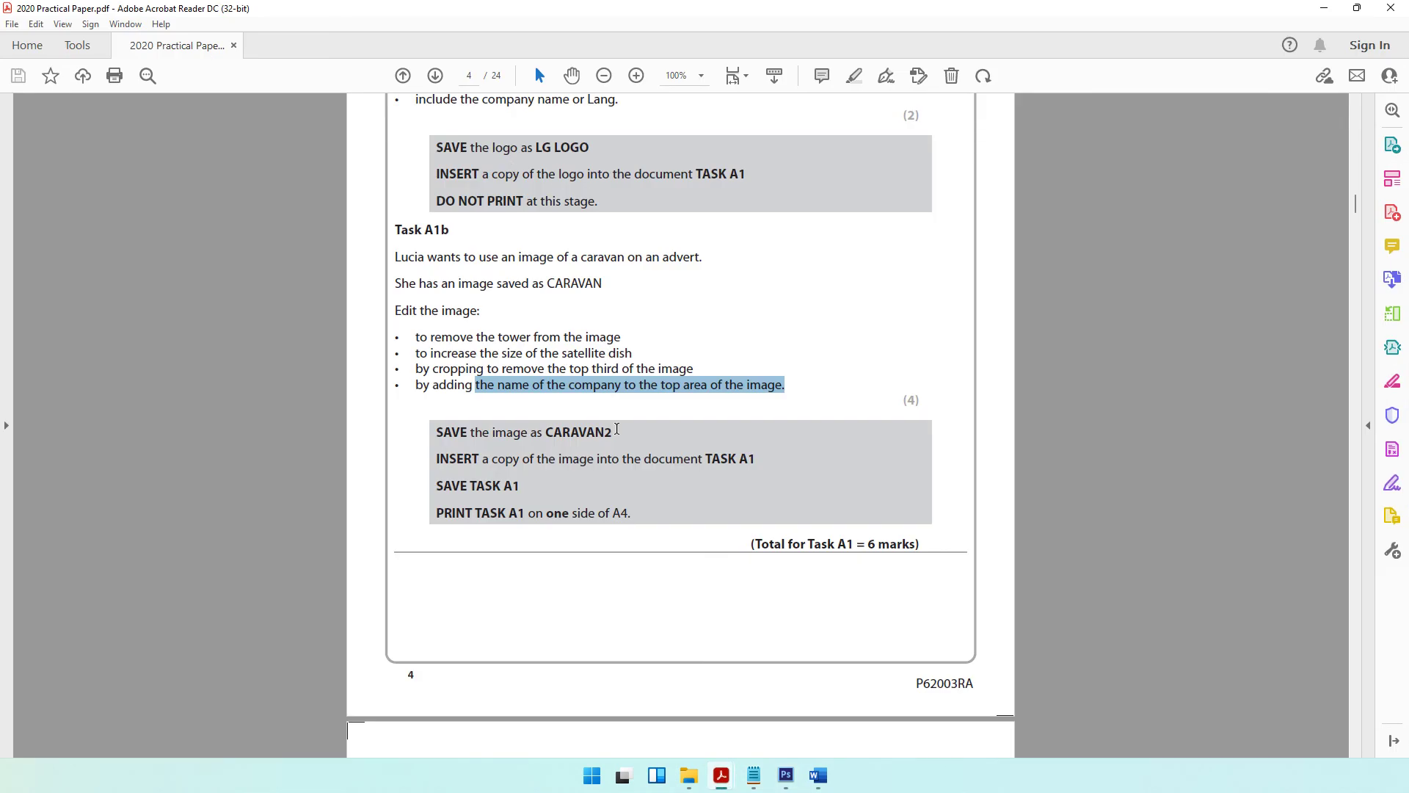
drag(438, 459, 756, 461)
click(688, 774)
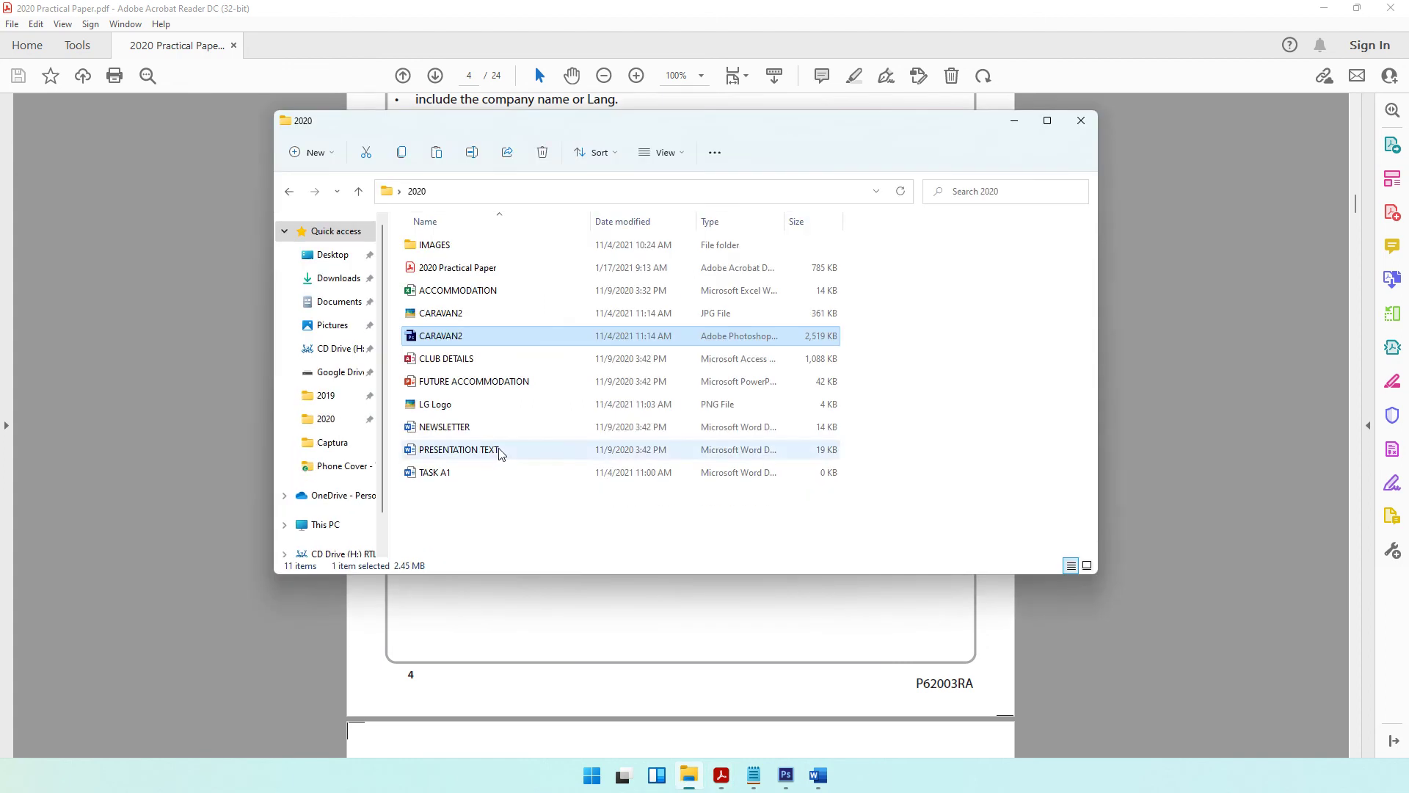
click(452, 315)
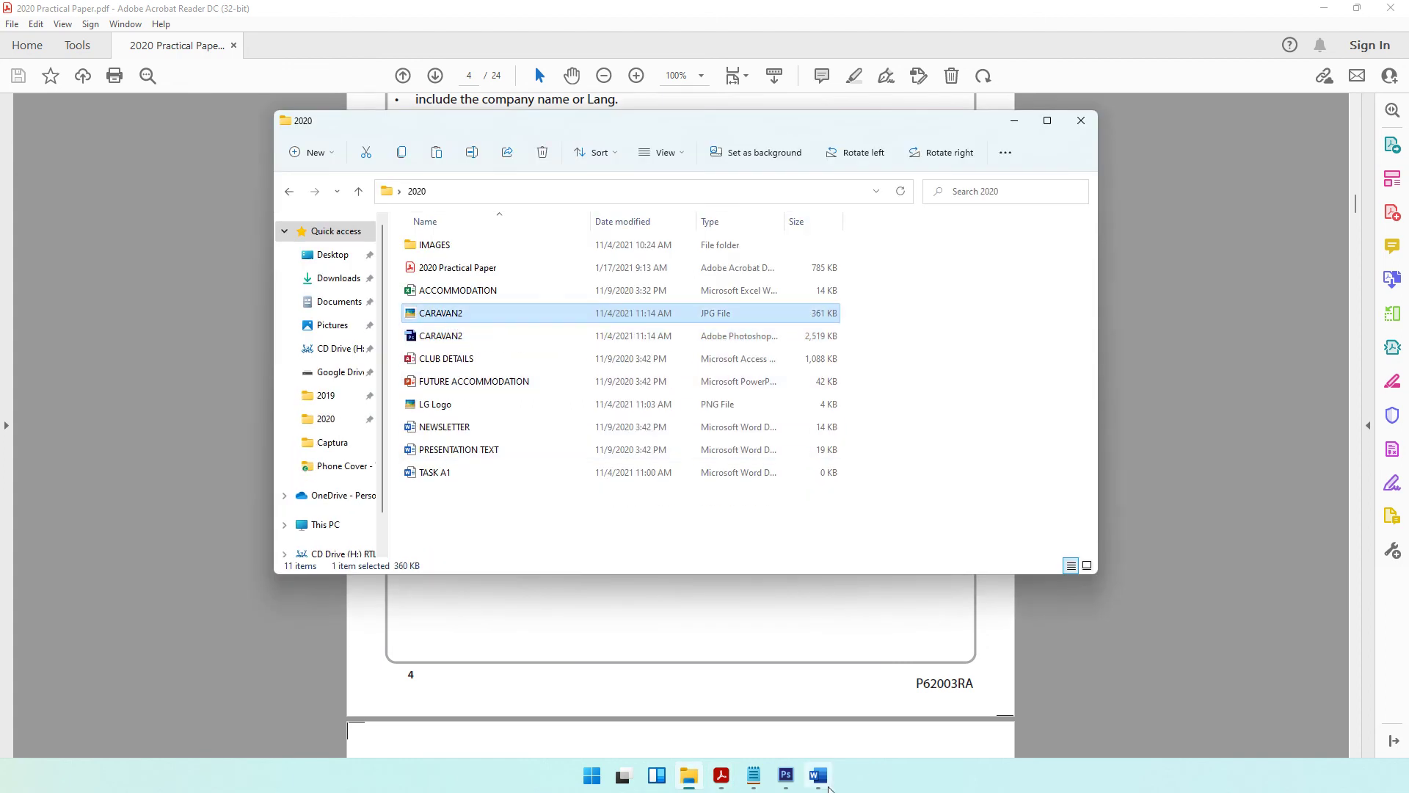
click(818, 774)
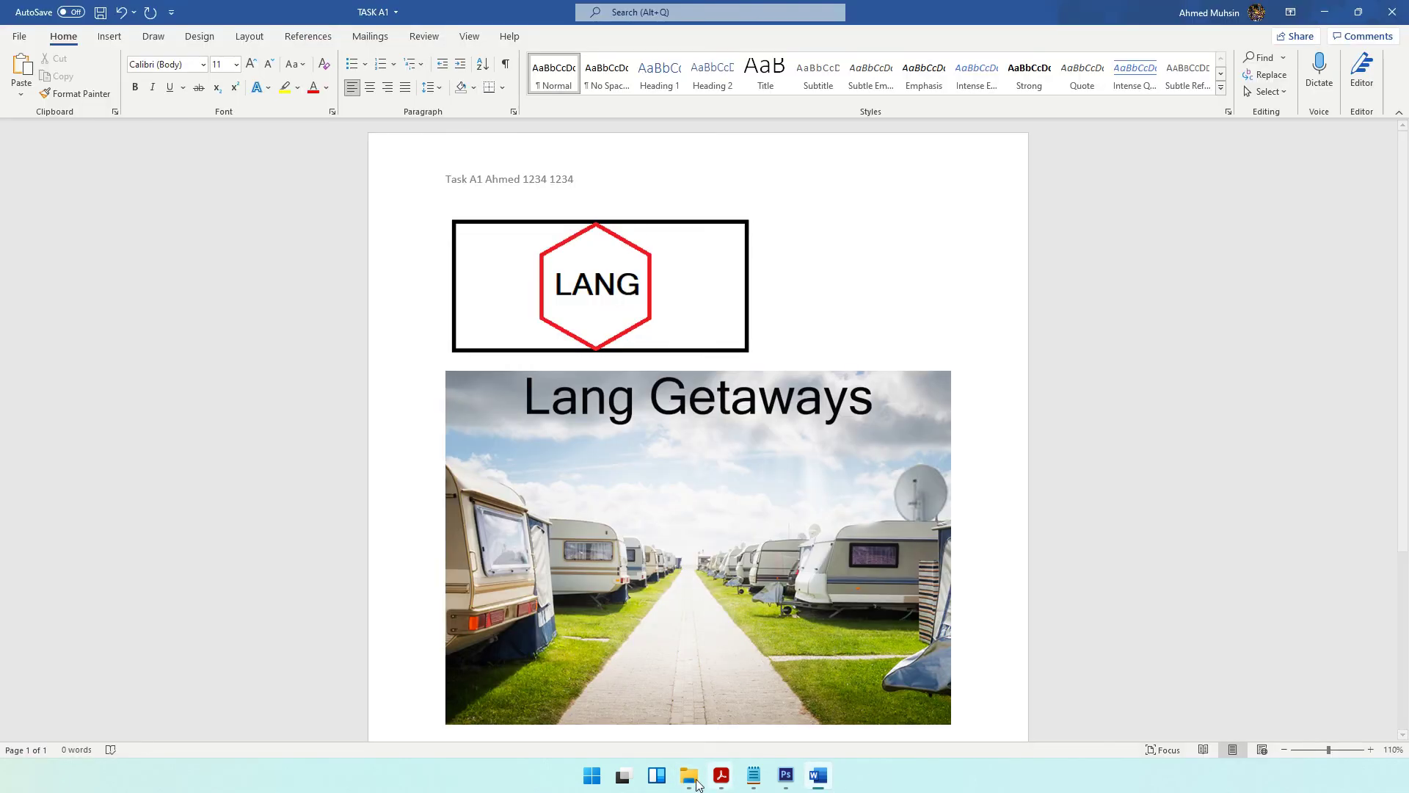
Step: Check the save and print instructions for TASK A1 in the Acrobat Reader practical paper
click(722, 774)
scroll(566, 370, down, 3)
drag(500, 380, 639, 418)
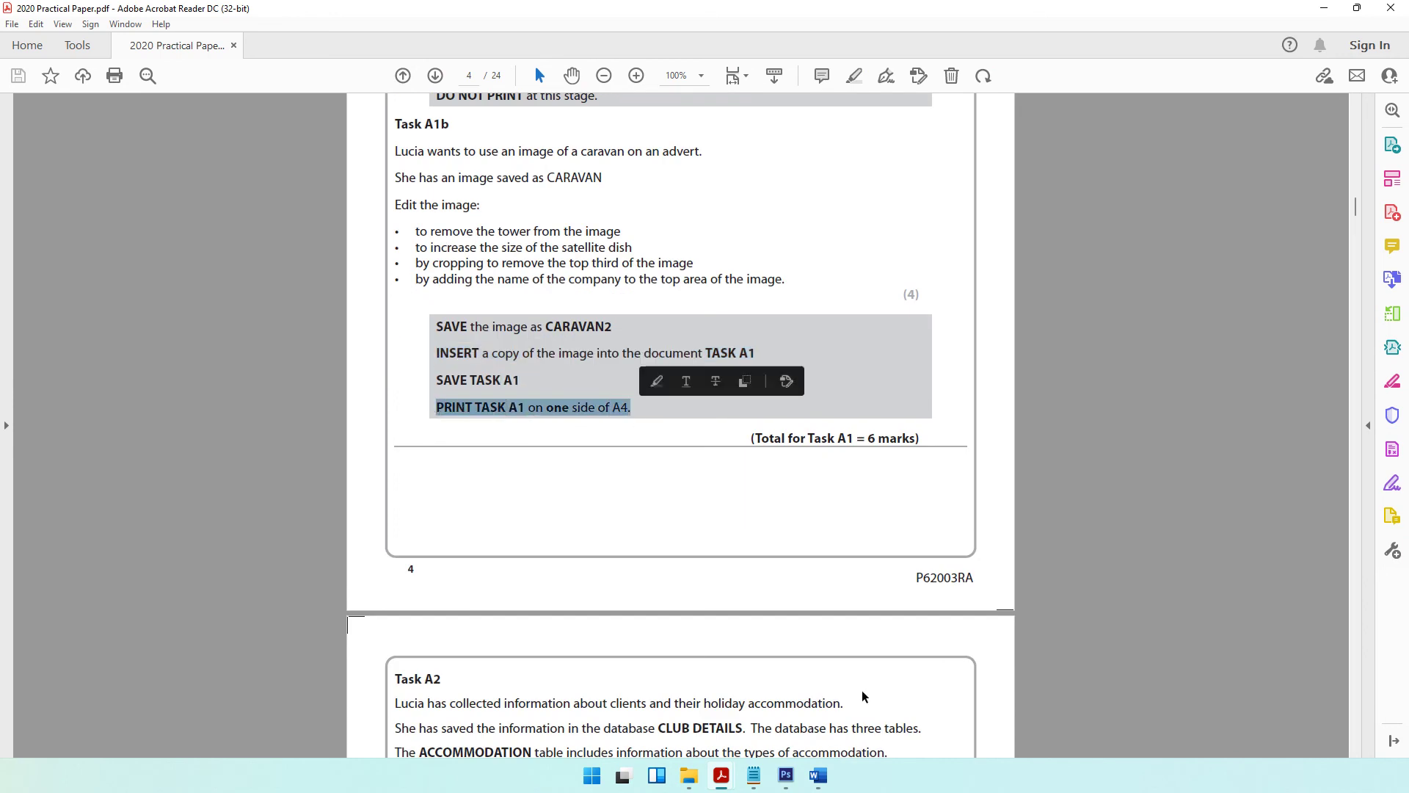
Step: Save the TASK A1 document in Word and review its print preview and available printers
click(818, 775)
click(101, 12)
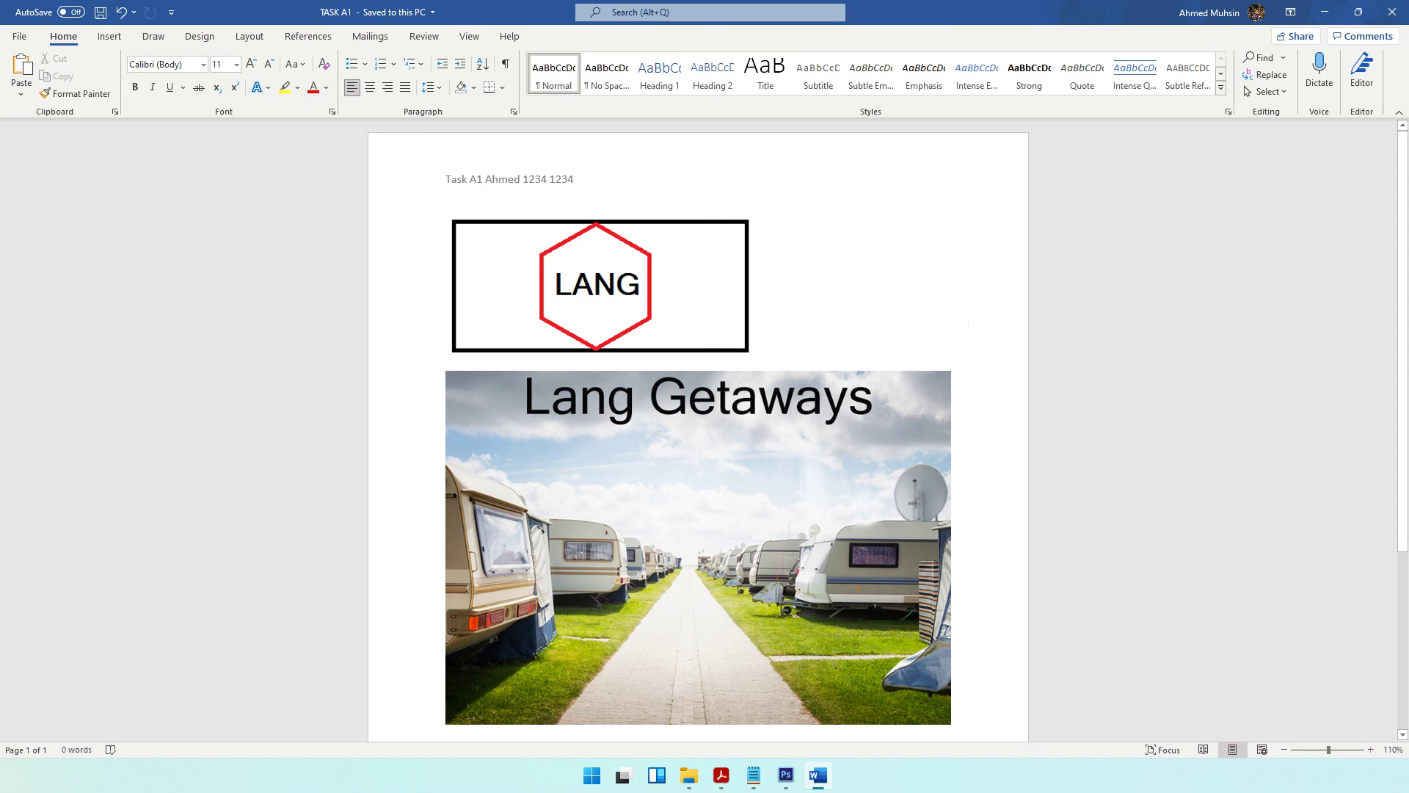
key(ctrl+p)
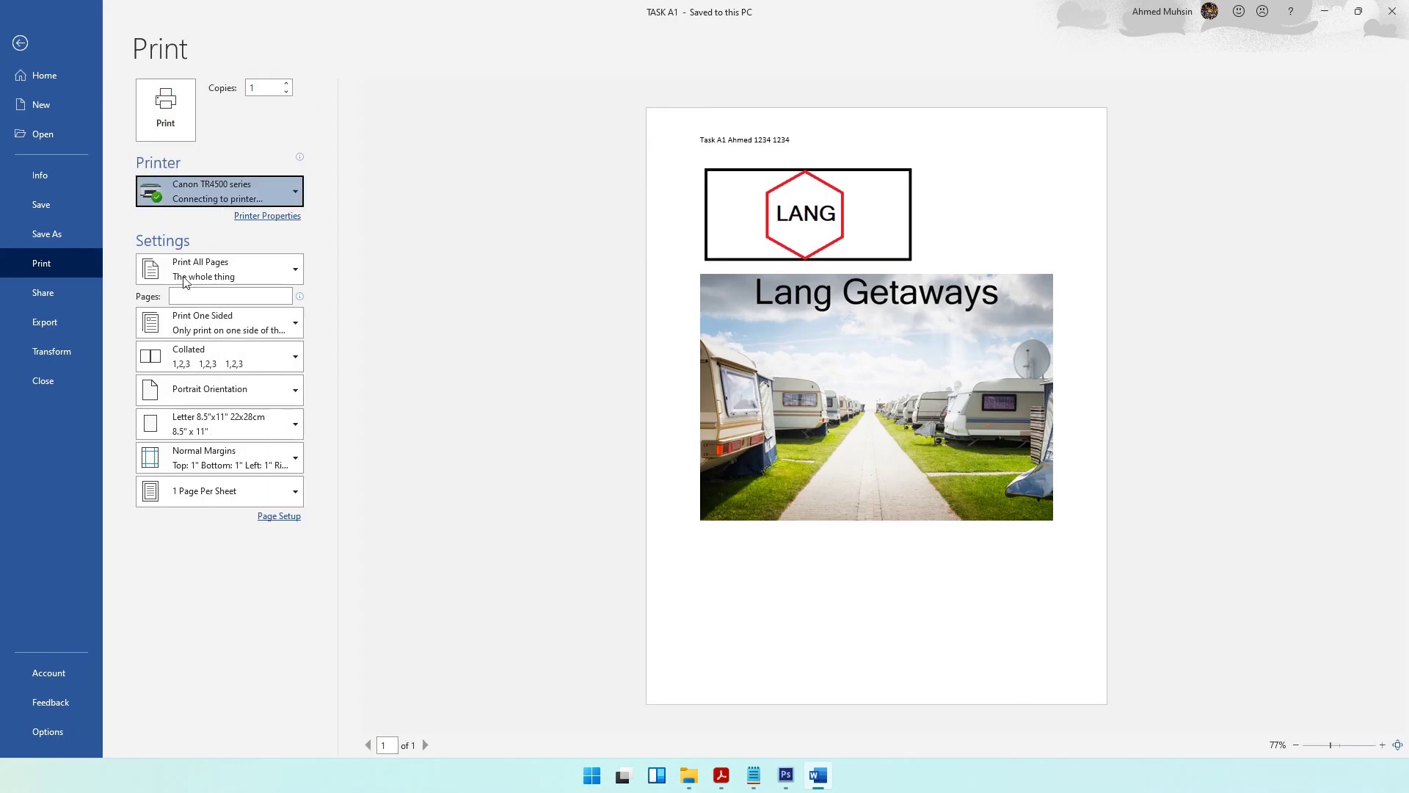
click(220, 191)
click(316, 141)
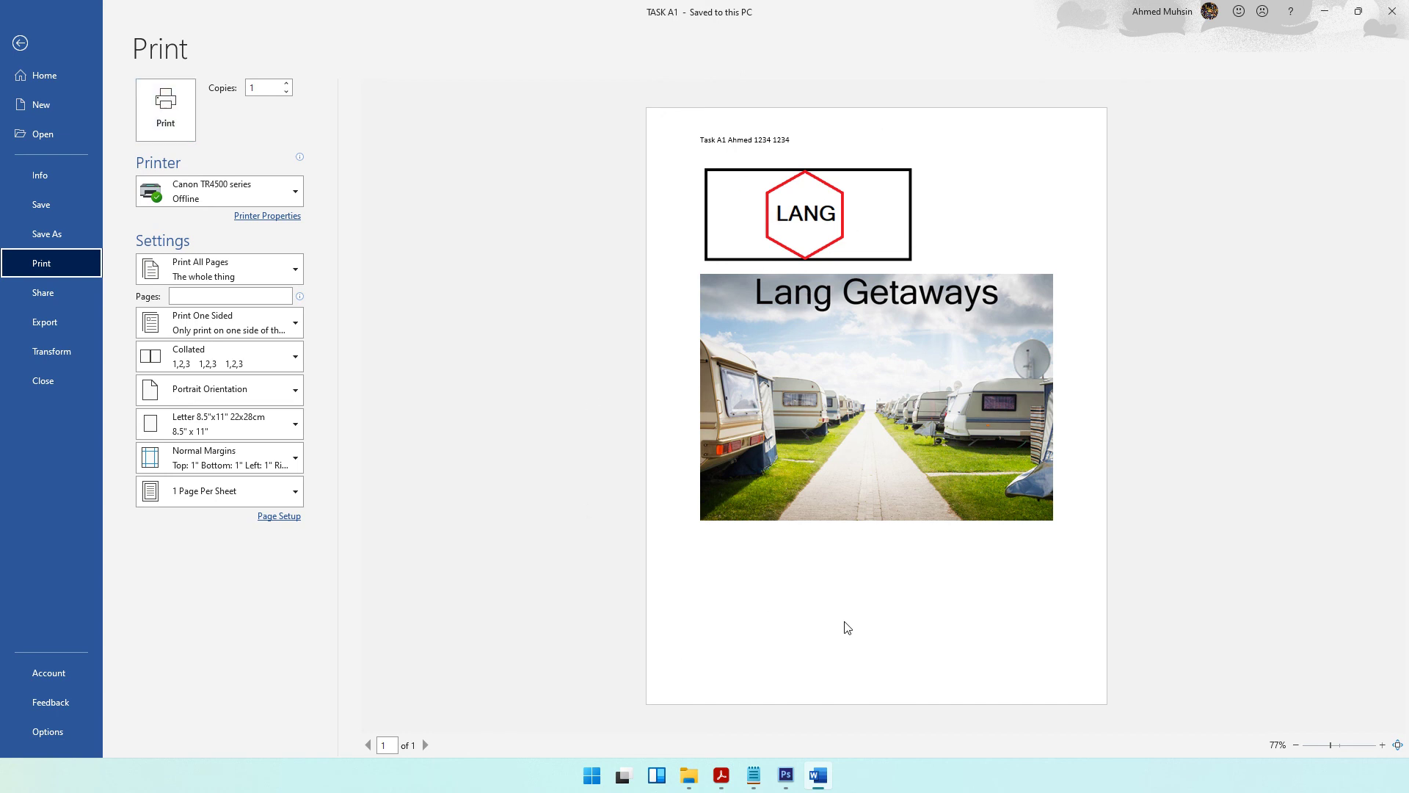
Step: Return to Acrobat Reader and read the Task A2 description of the CLUB DETAILS database and its table structures
click(1324, 11)
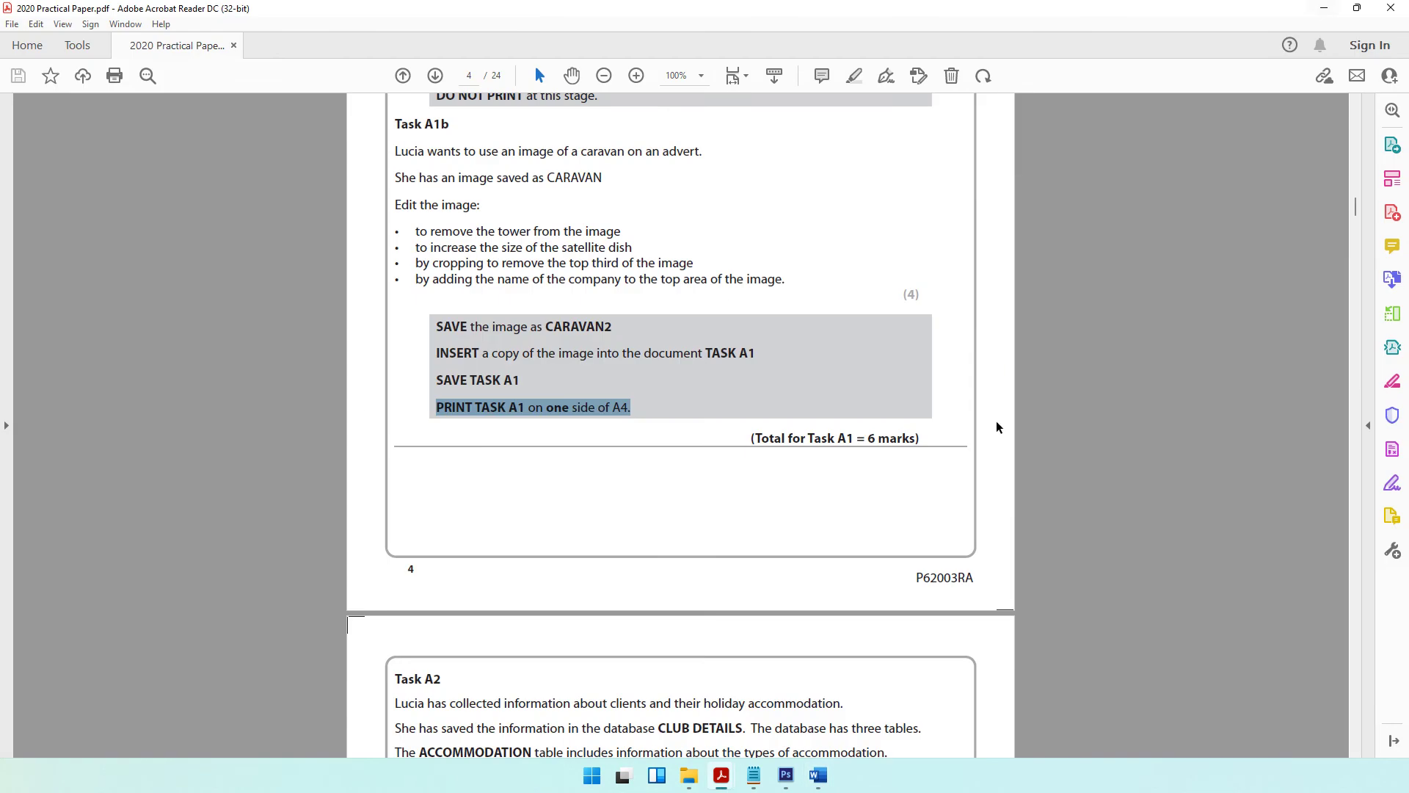
click(583, 414)
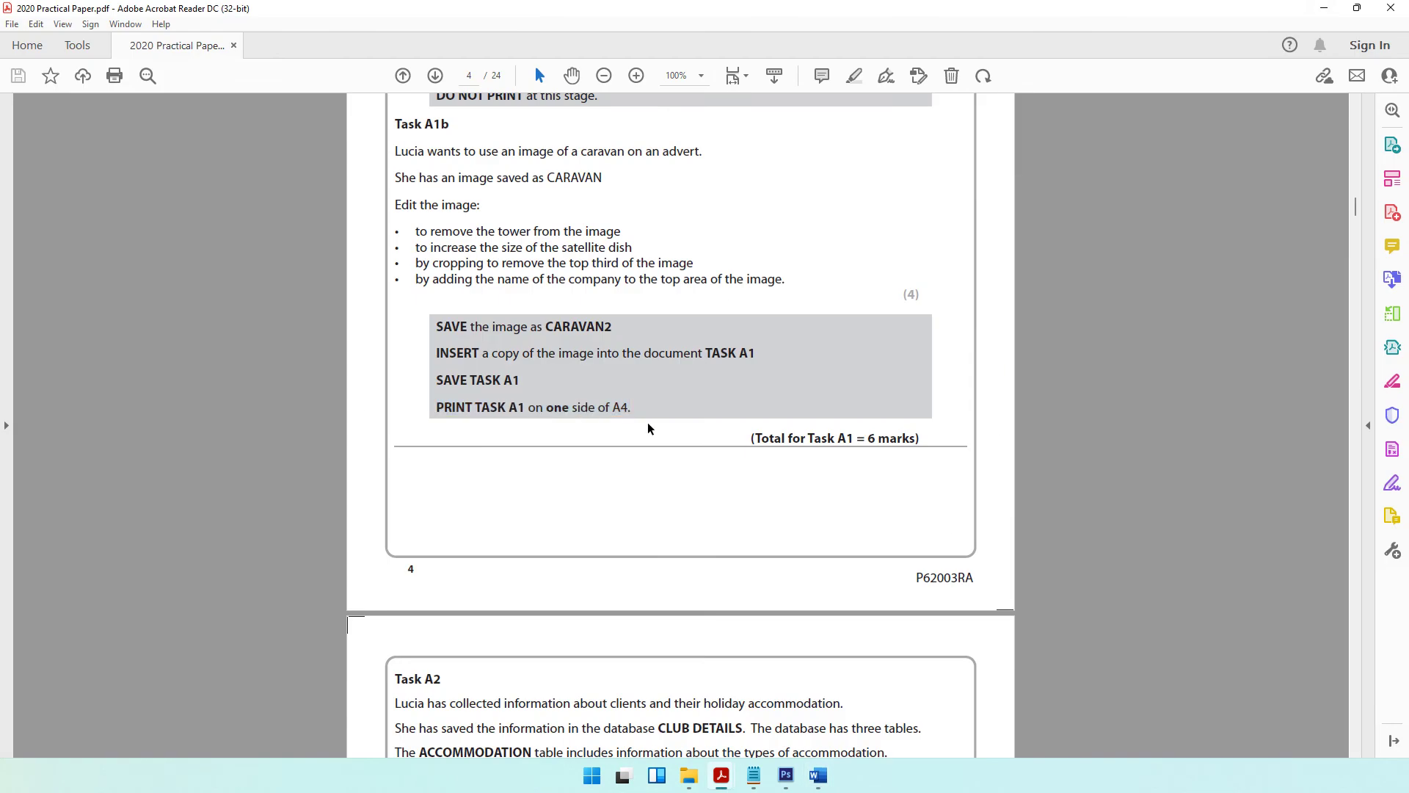
scroll(648, 429, down, 5)
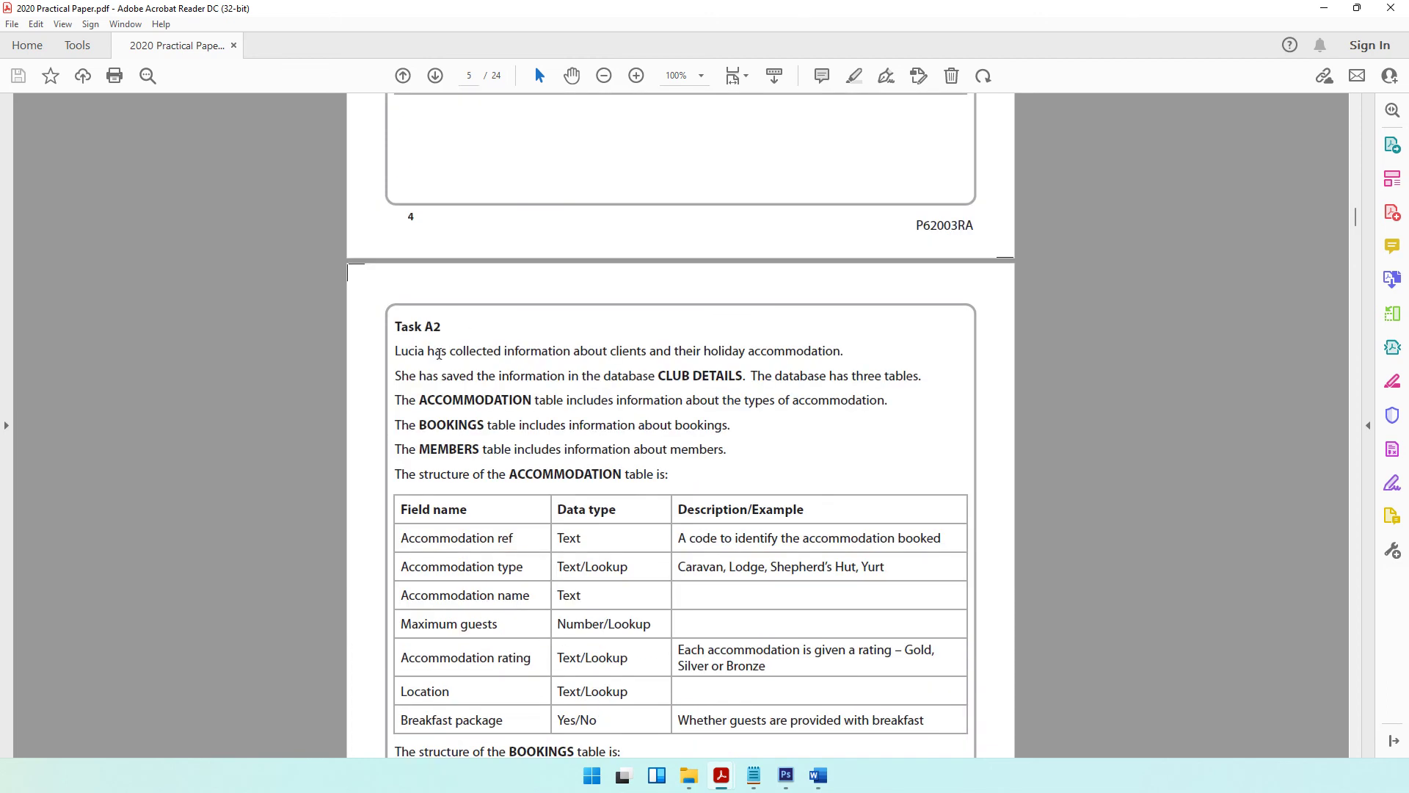
scroll(509, 429, down, 3)
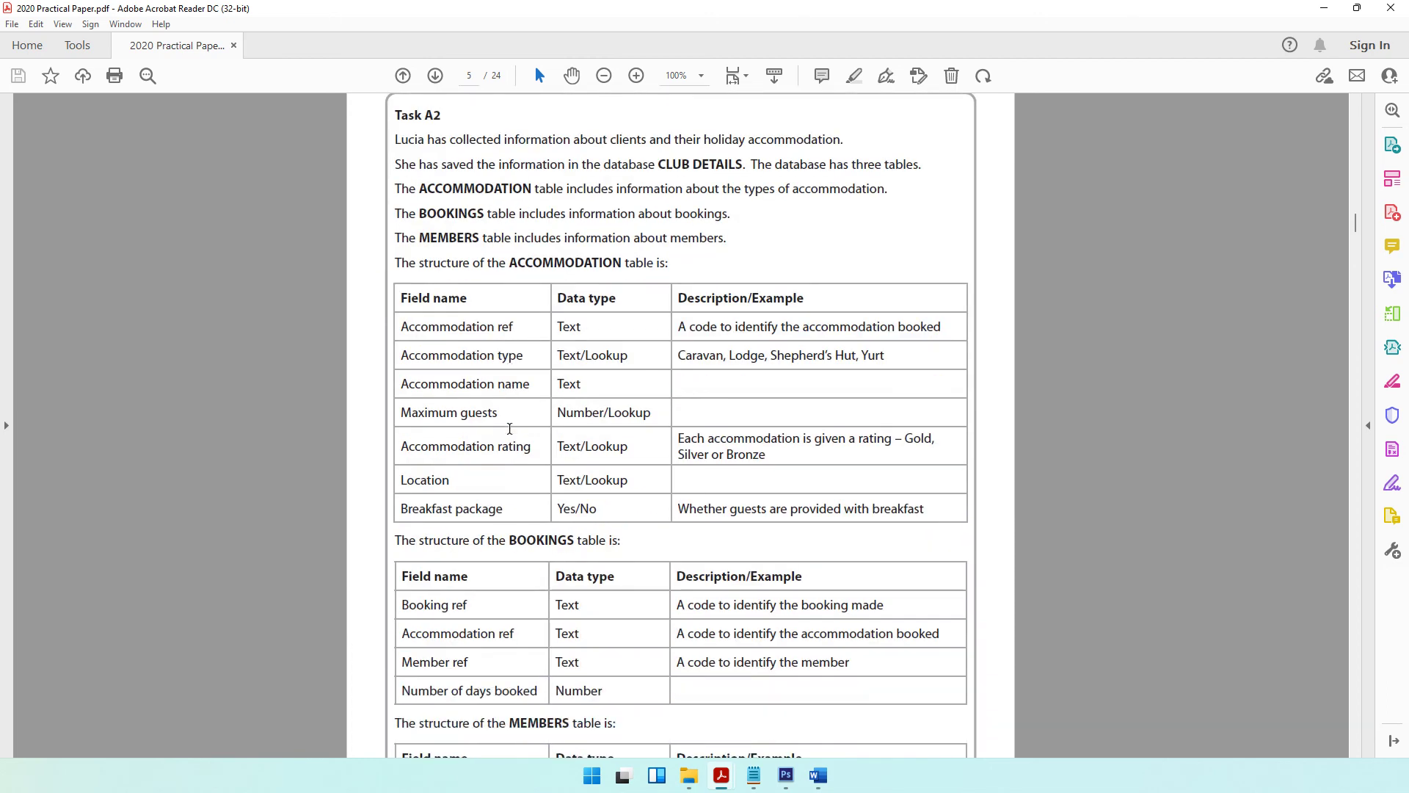